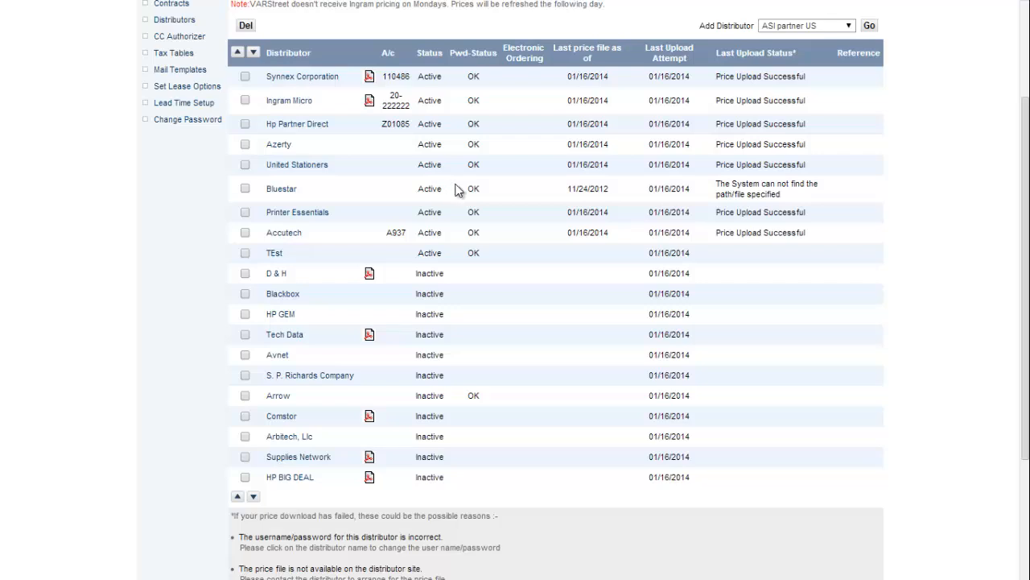
scroll(508, 212, up, 1)
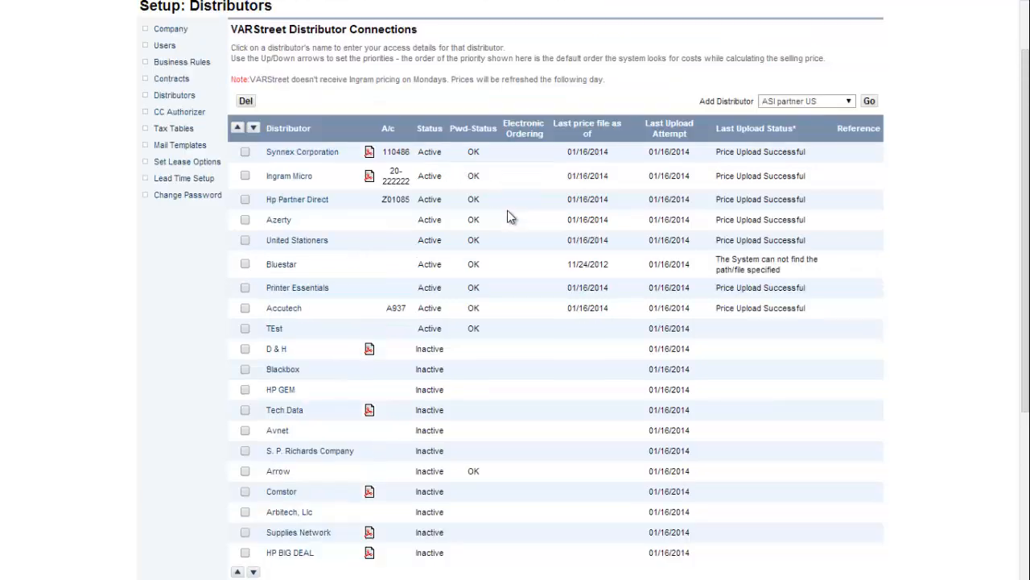
click(851, 102)
click(851, 101)
scroll(540, 215, down, 1)
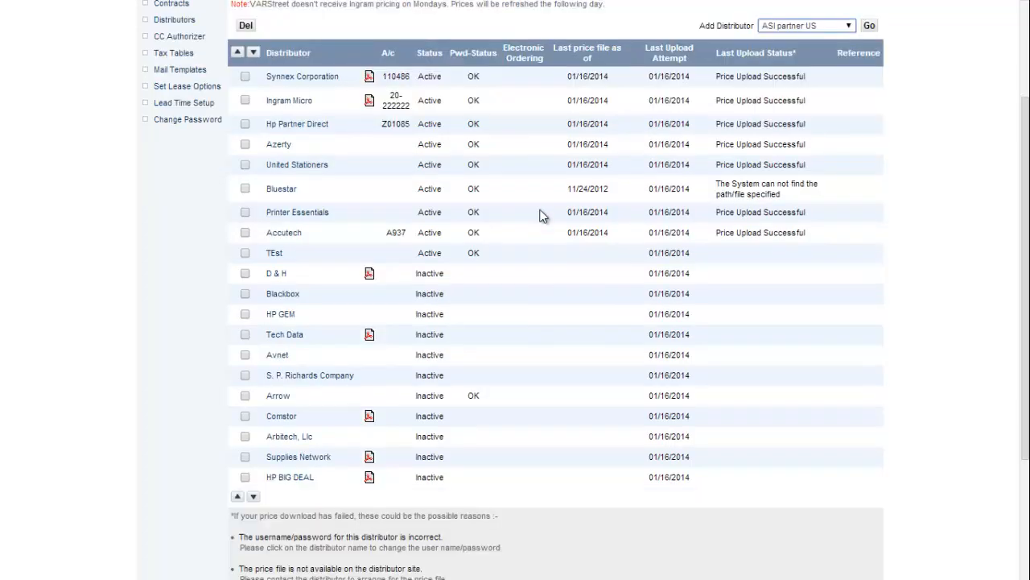
scroll(540, 214, up, 1)
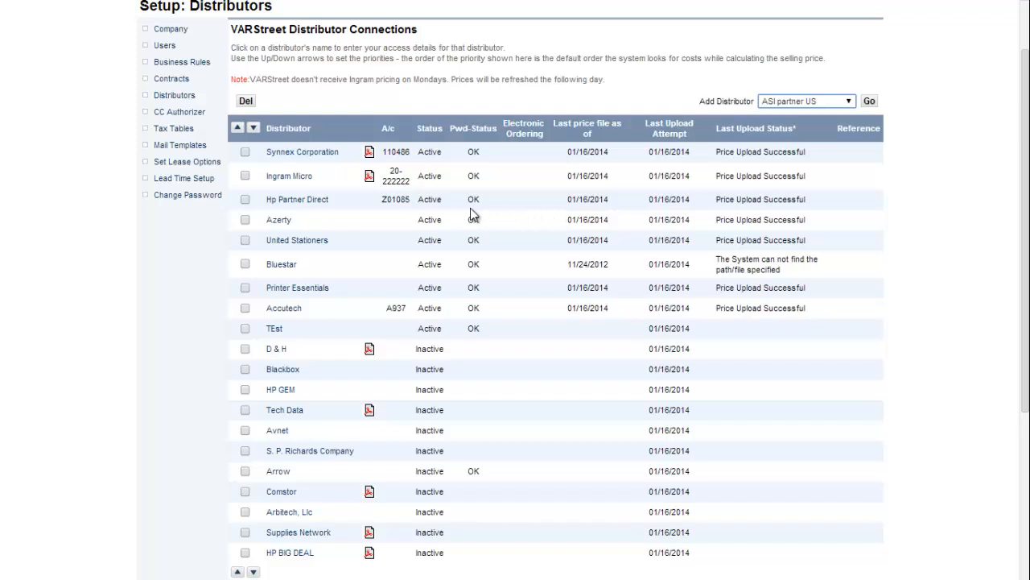
click(304, 178)
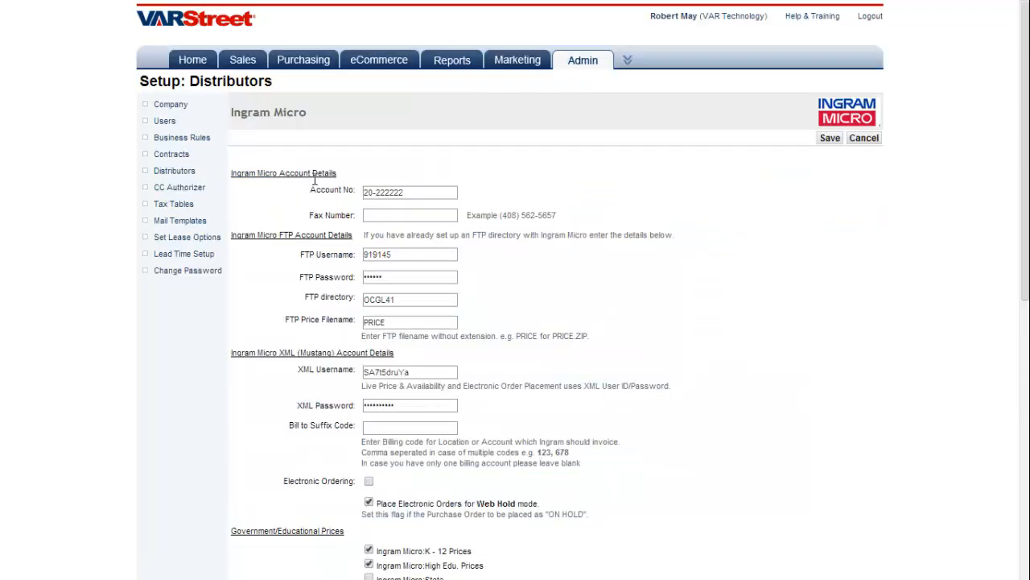
drag(413, 193, 356, 193)
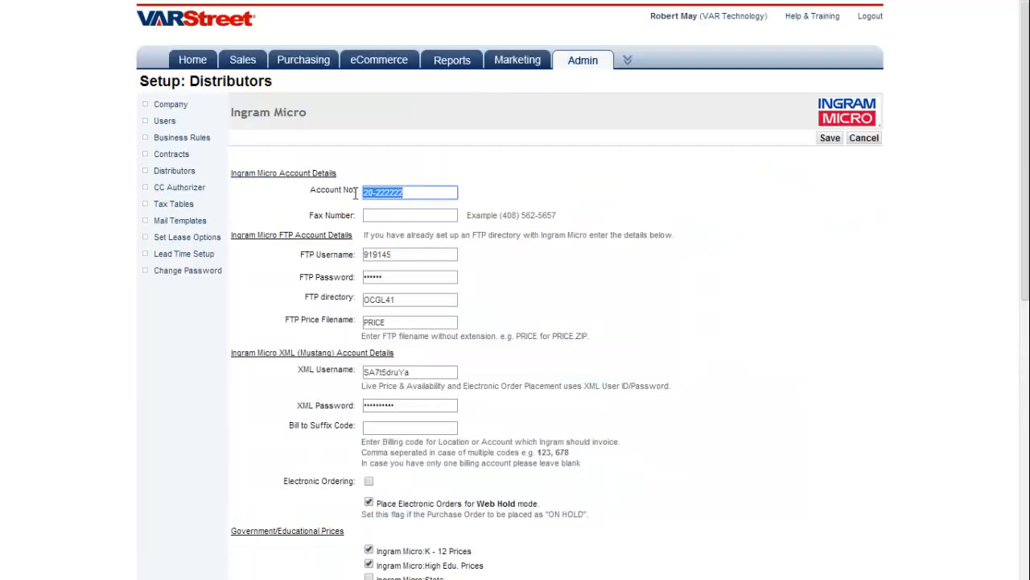
drag(407, 254, 345, 277)
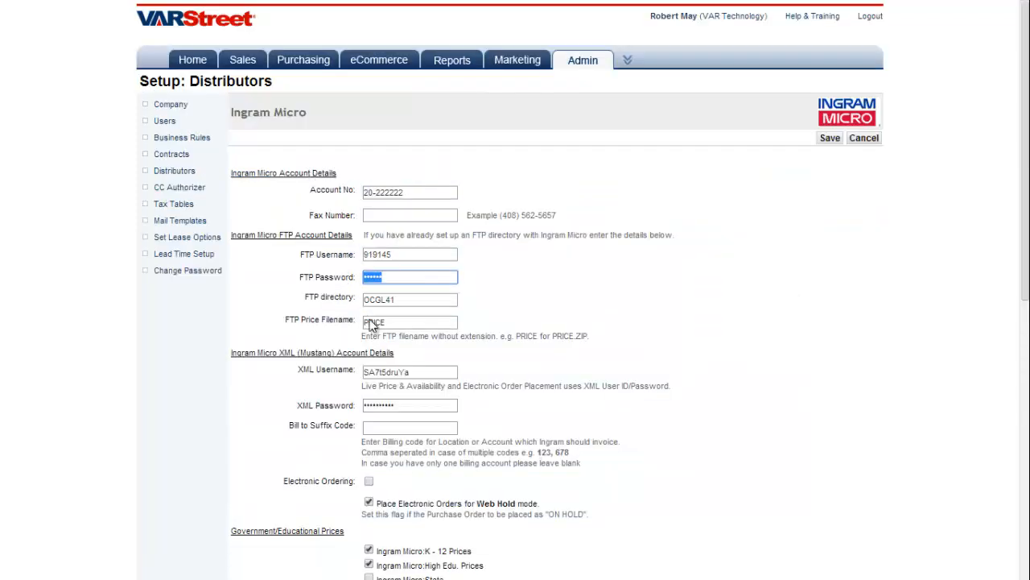
drag(409, 372, 350, 373)
drag(394, 406, 328, 403)
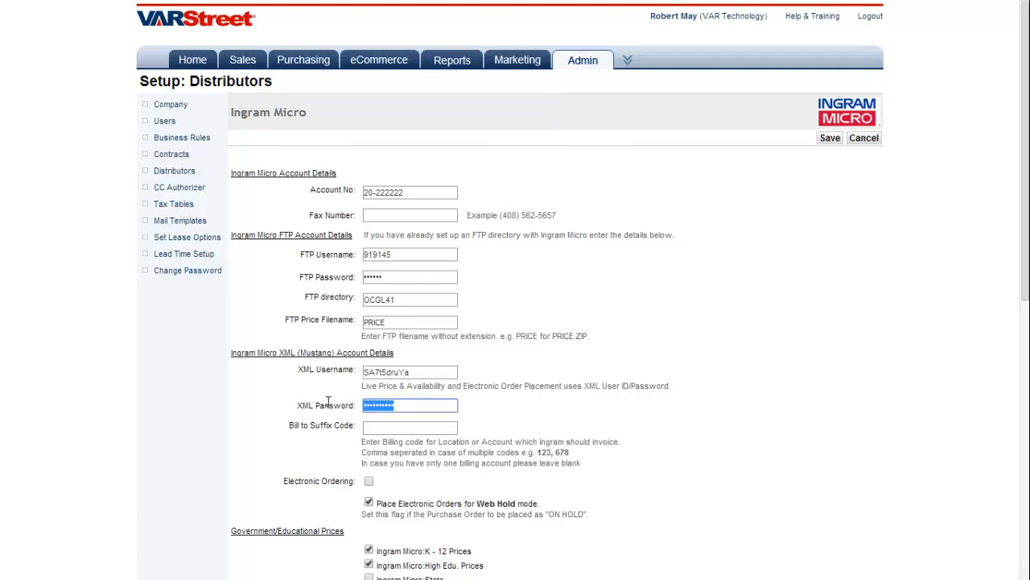
click(863, 143)
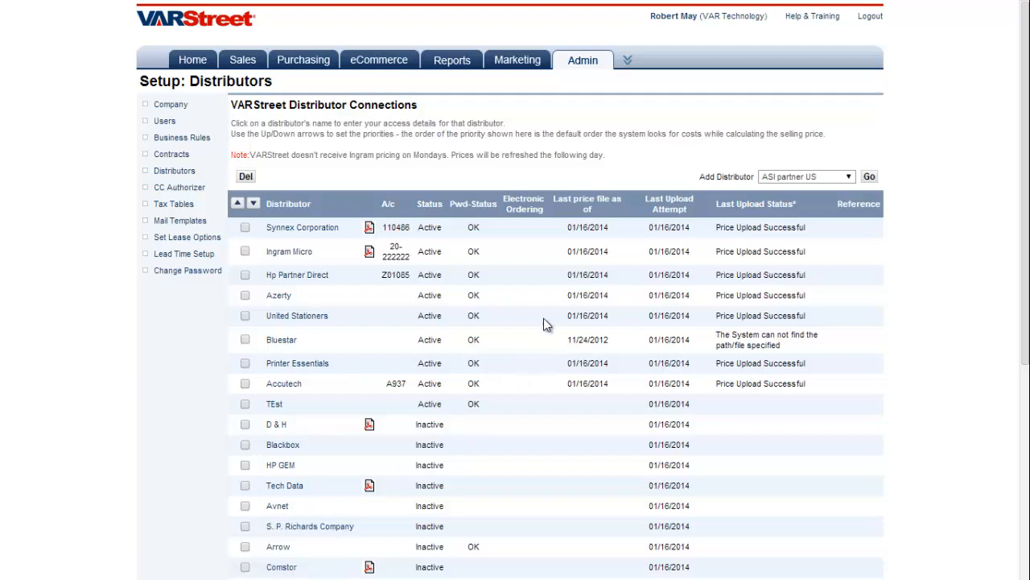
scroll(846, 274, down, 2)
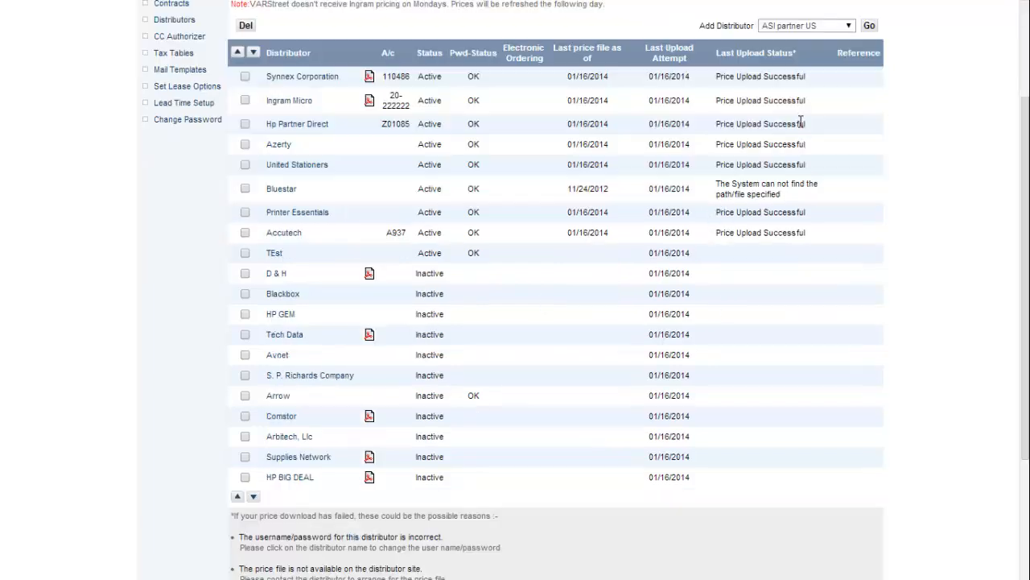
drag(805, 123, 717, 124)
drag(806, 101, 715, 100)
drag(805, 75, 706, 76)
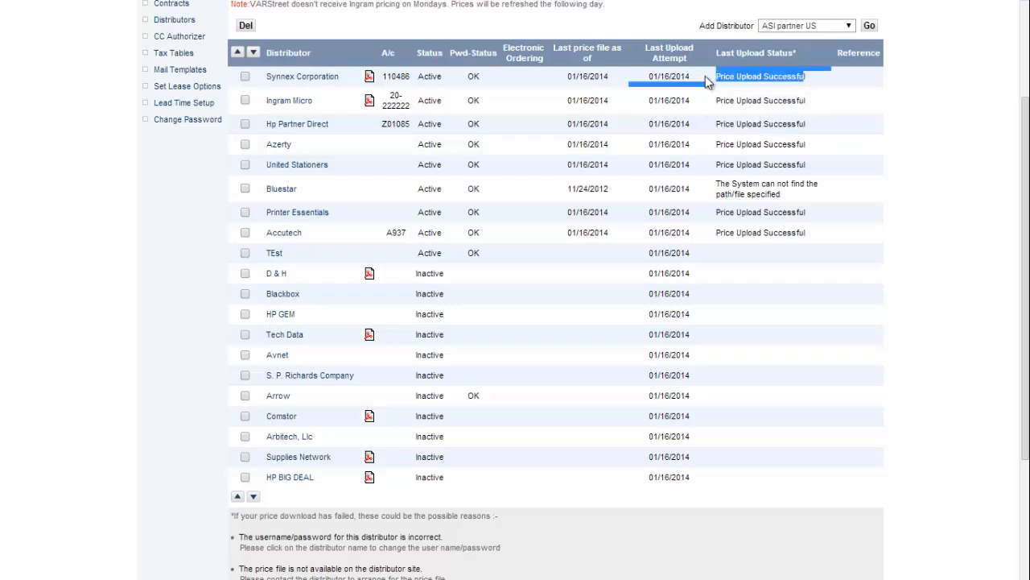
click(868, 137)
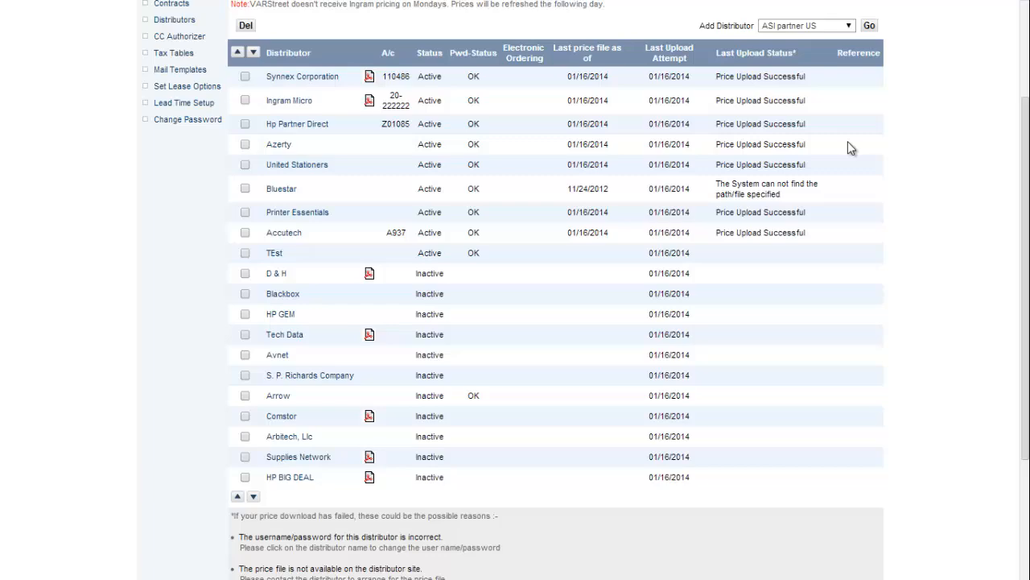
scroll(848, 141, up, 2)
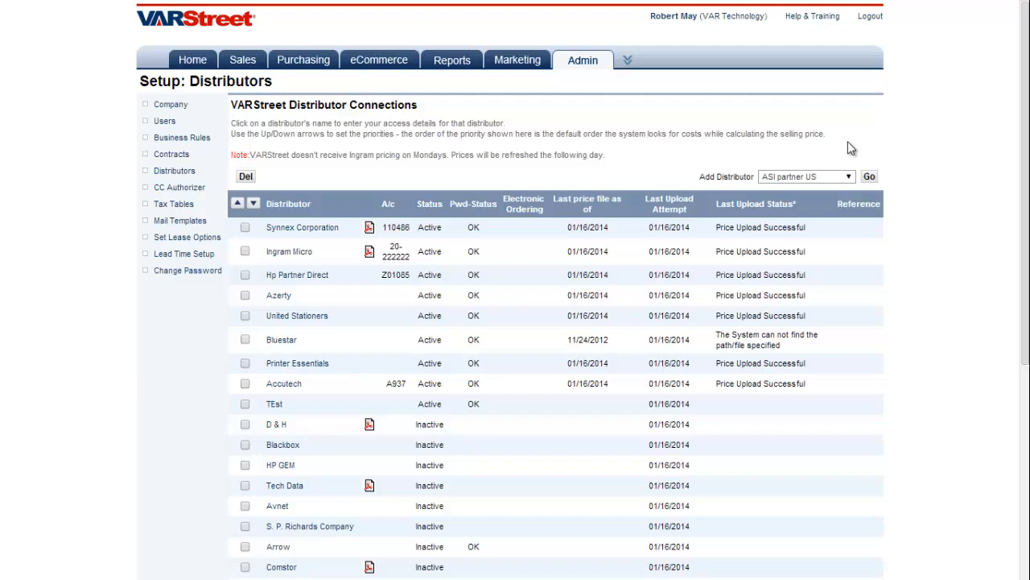
Open Custom Catalog > View All from the Admin menu to list the 74 products
mouse_move(582, 60)
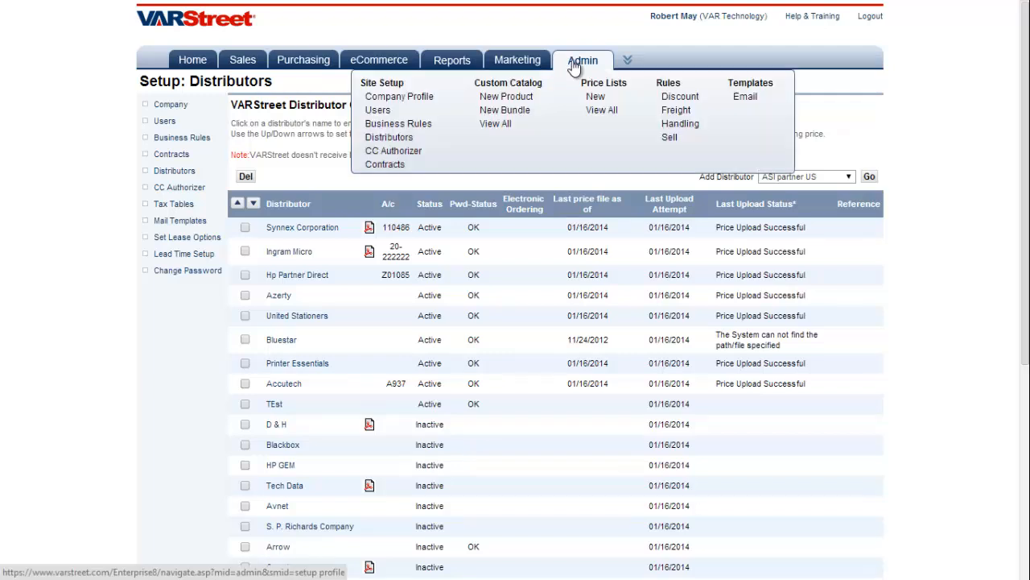
click(518, 87)
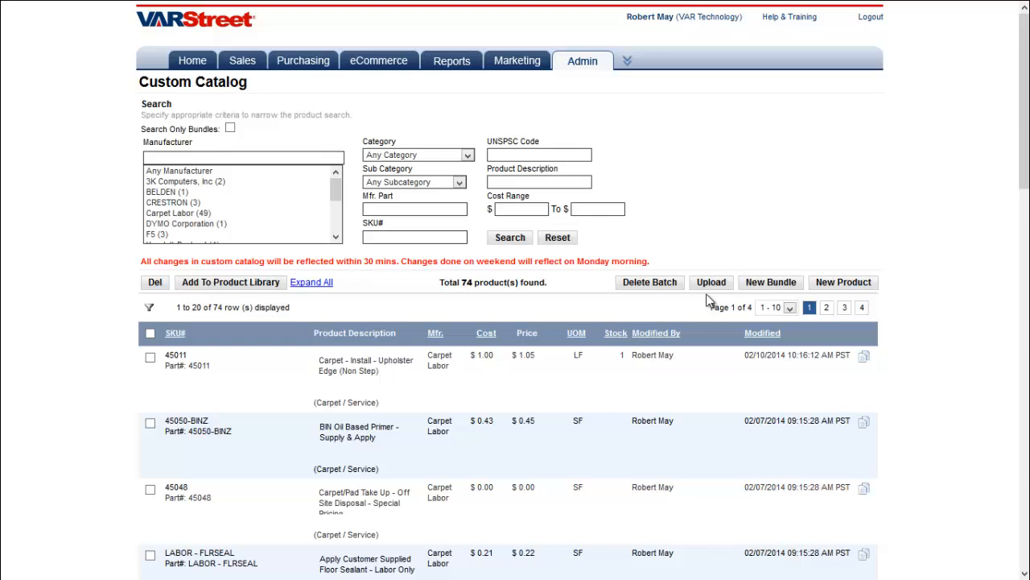
Start a new bundle and scroll down to its Components Details section, leaving it unsaved
click(765, 290)
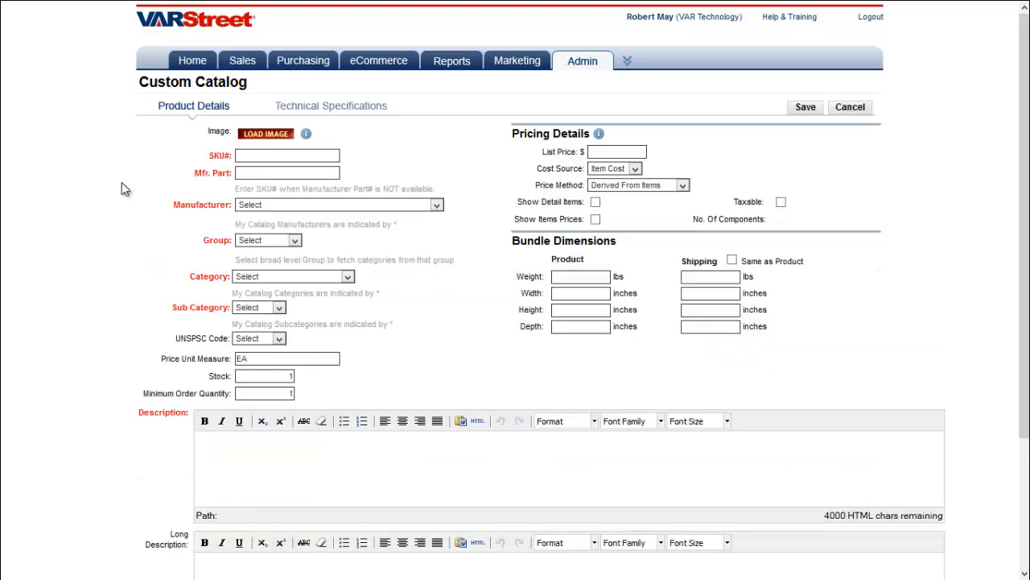
scroll(122, 182, down, 3)
drag(256, 502, 139, 504)
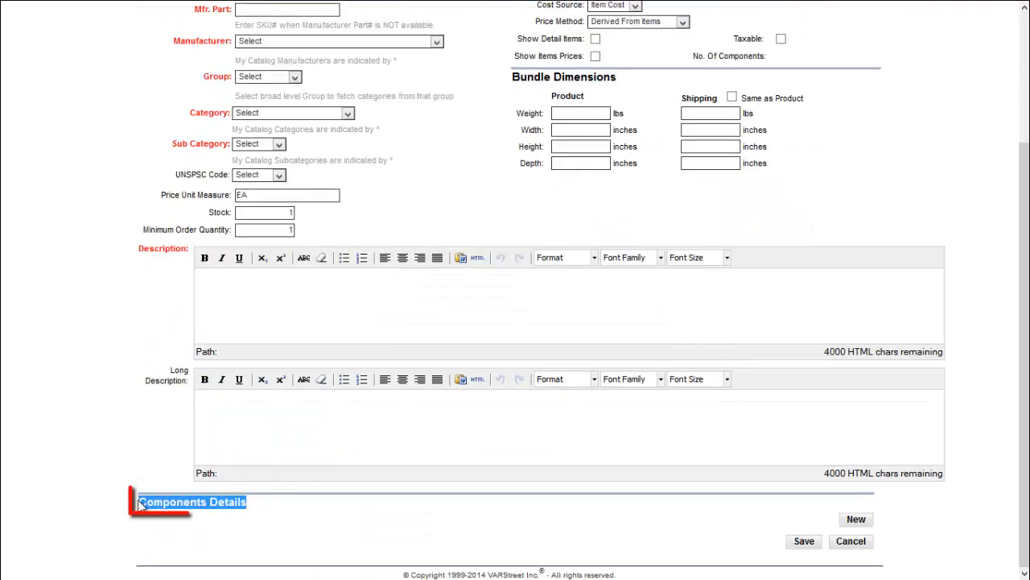
click(118, 444)
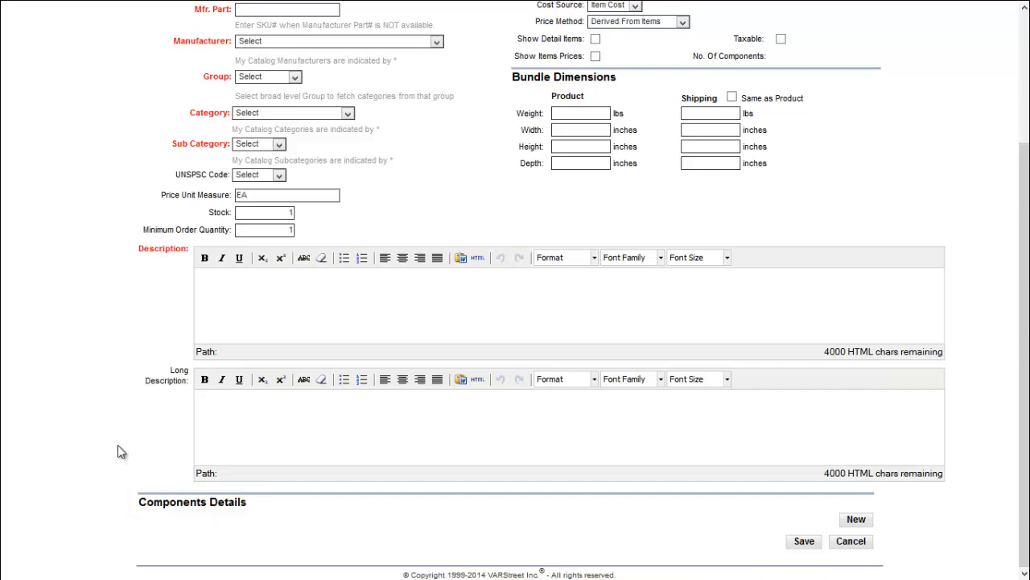
scroll(118, 444, up, 3)
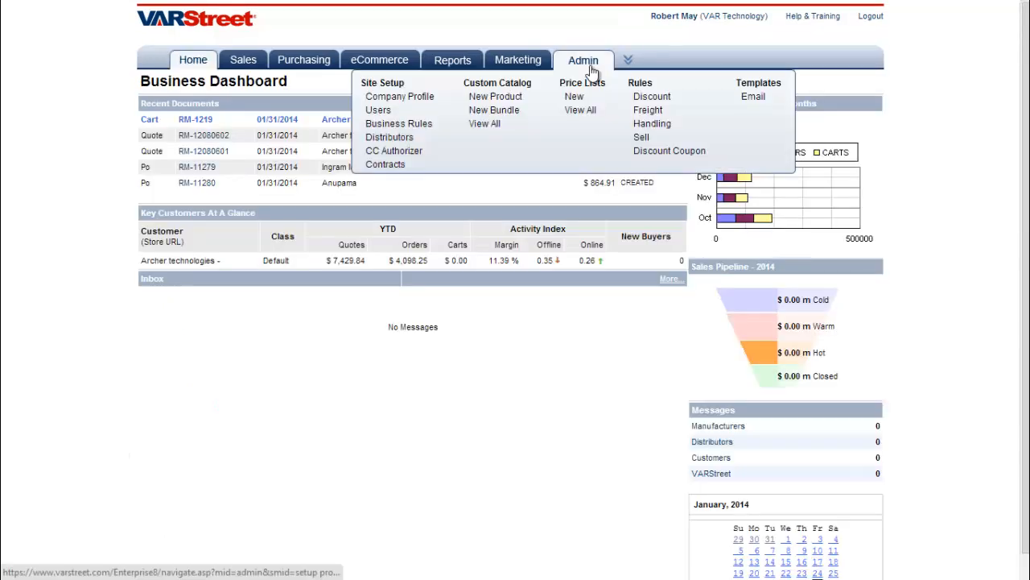
Open the GSA contract from Admin > Contracts and review its Effective From date
click(393, 164)
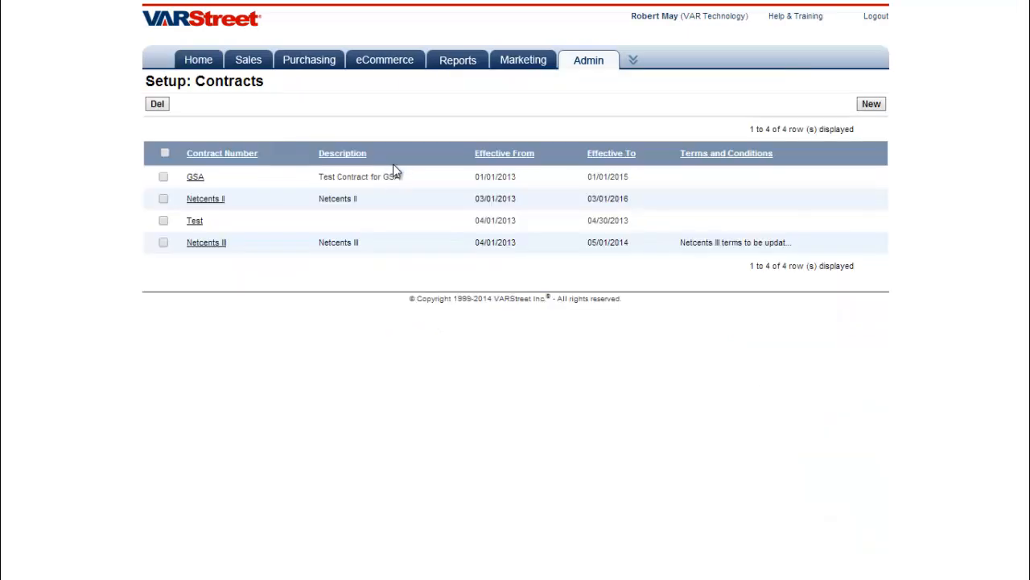
click(195, 178)
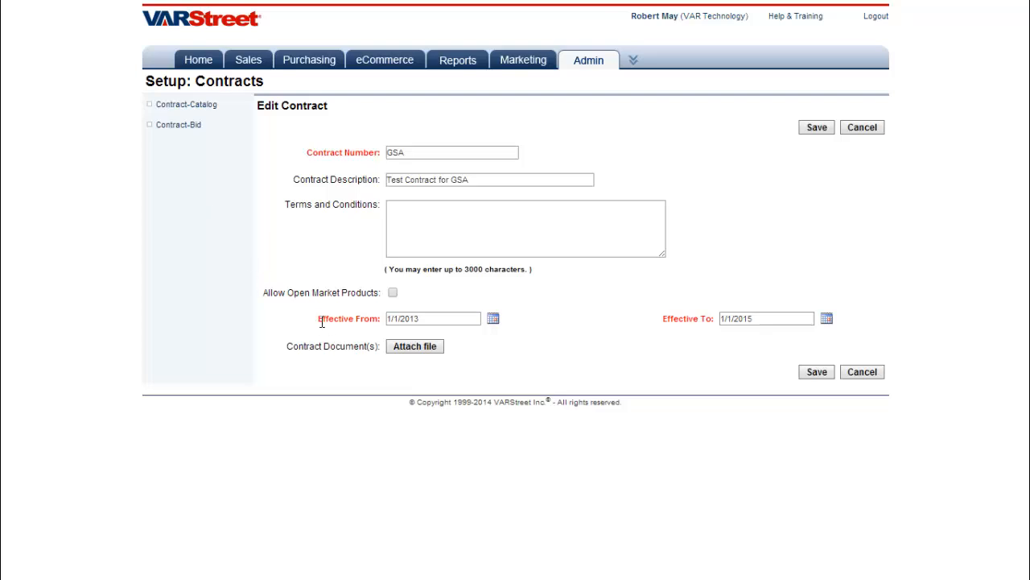
drag(342, 322, 382, 330)
click(307, 383)
Show the GSA contract catalog, sorting items by SKU# and then by Contract Price
click(198, 111)
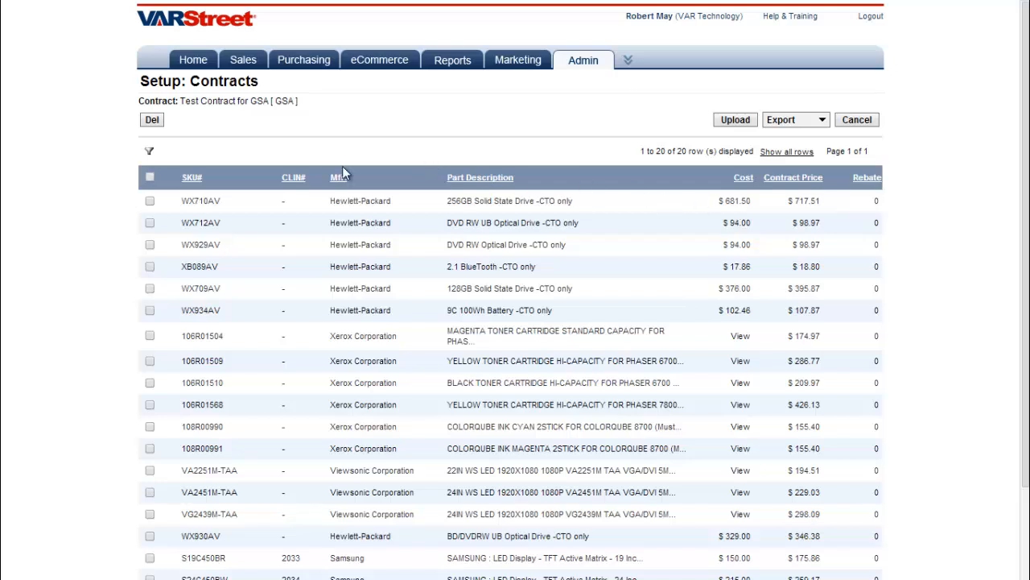
click(192, 178)
click(793, 178)
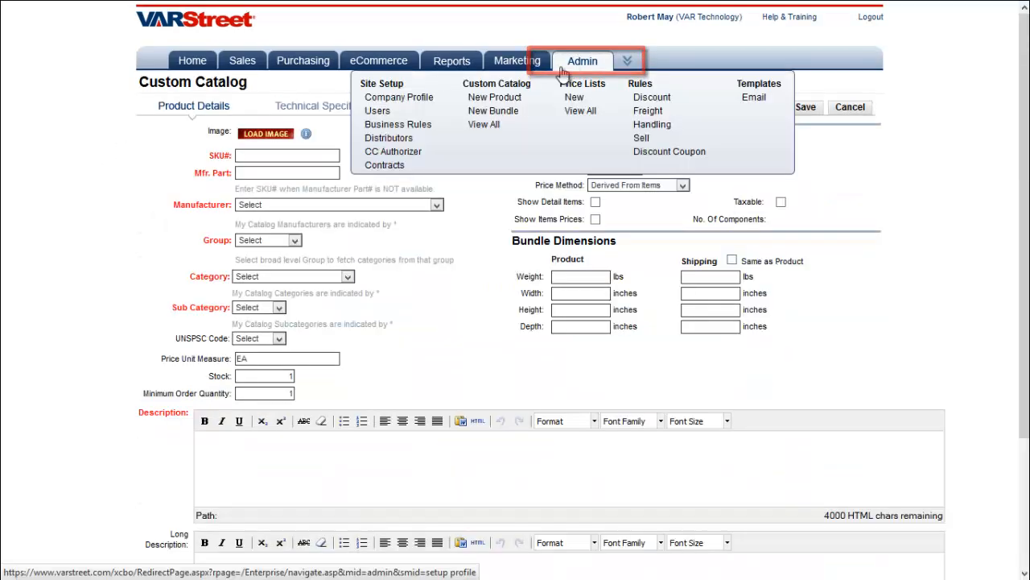
Open Business Rules and look through quotation defaults, shipment and payment methods, and credit cards
click(420, 131)
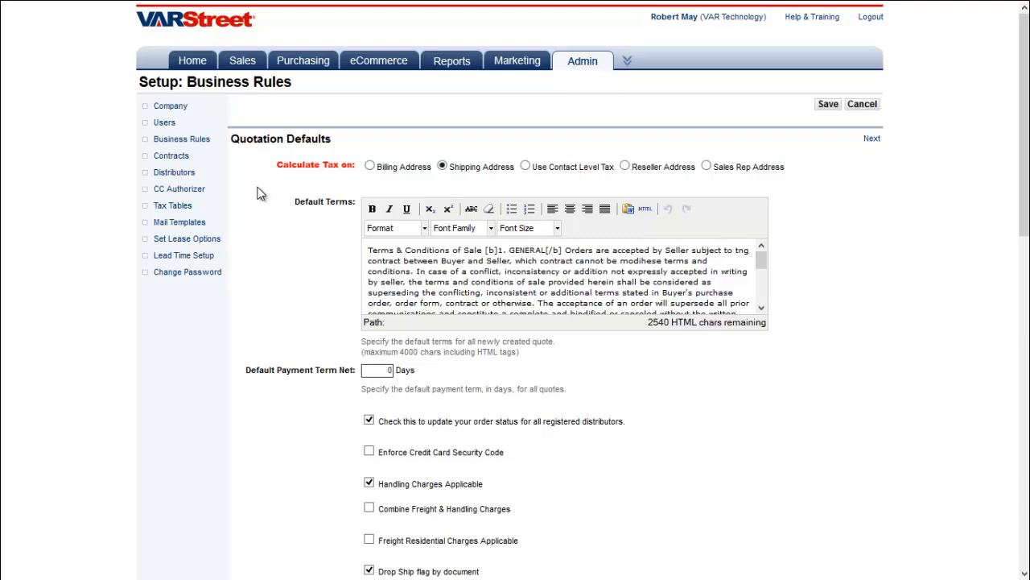
scroll(257, 194, down, 5)
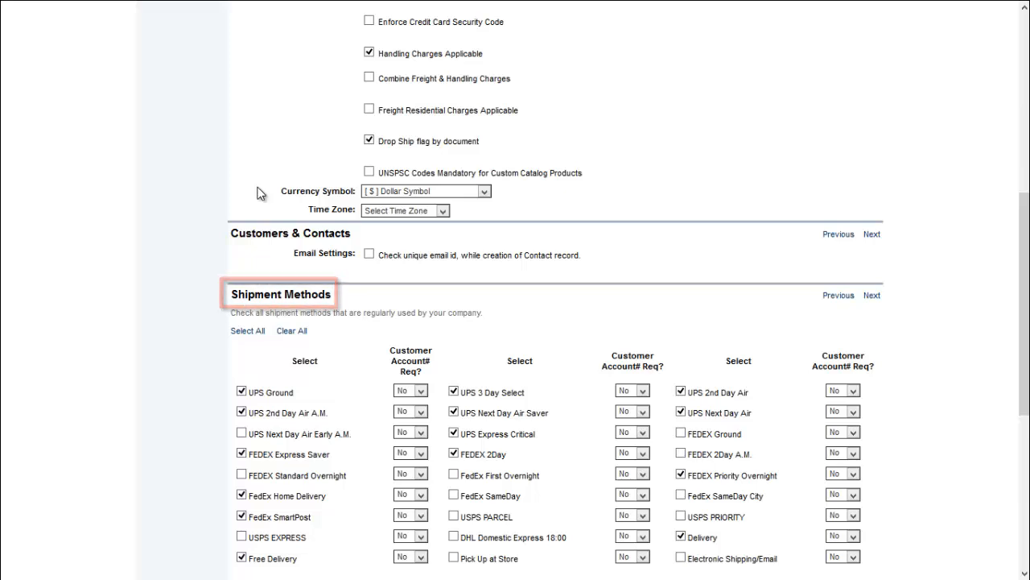
scroll(258, 193, down, 4)
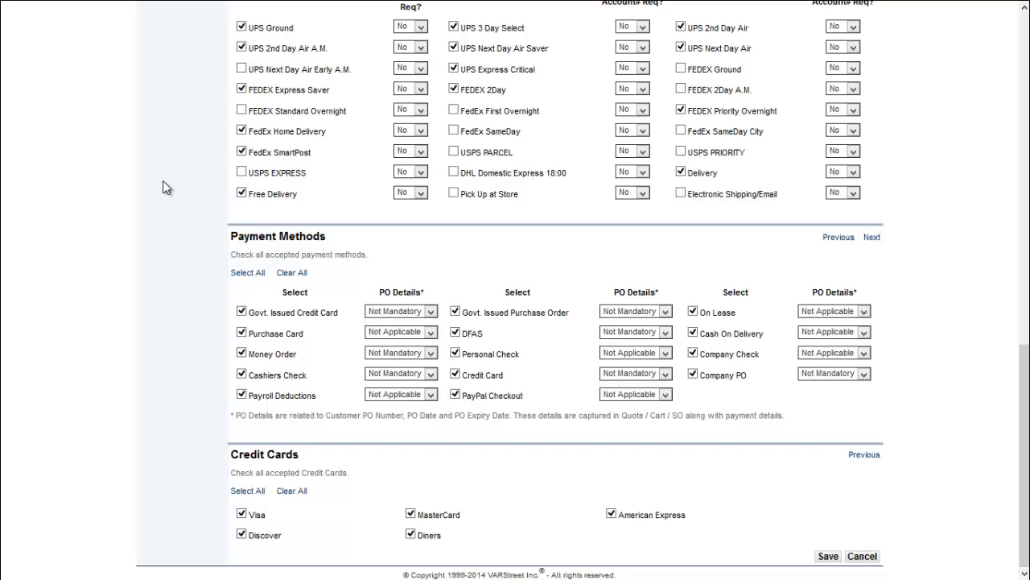
scroll(164, 181, up, 15)
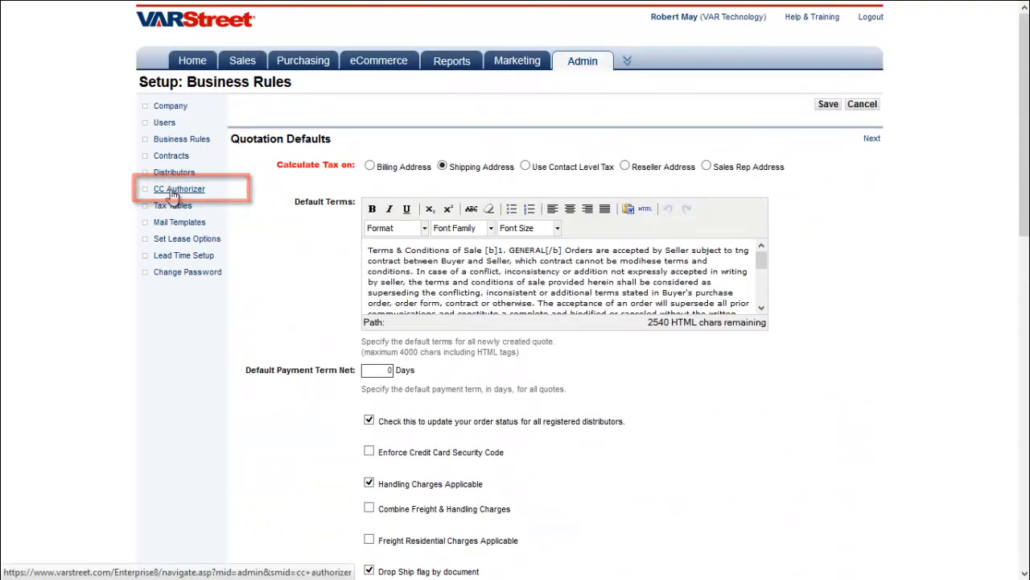
Open the CC Authorizer settings and list the available payment providers
click(173, 193)
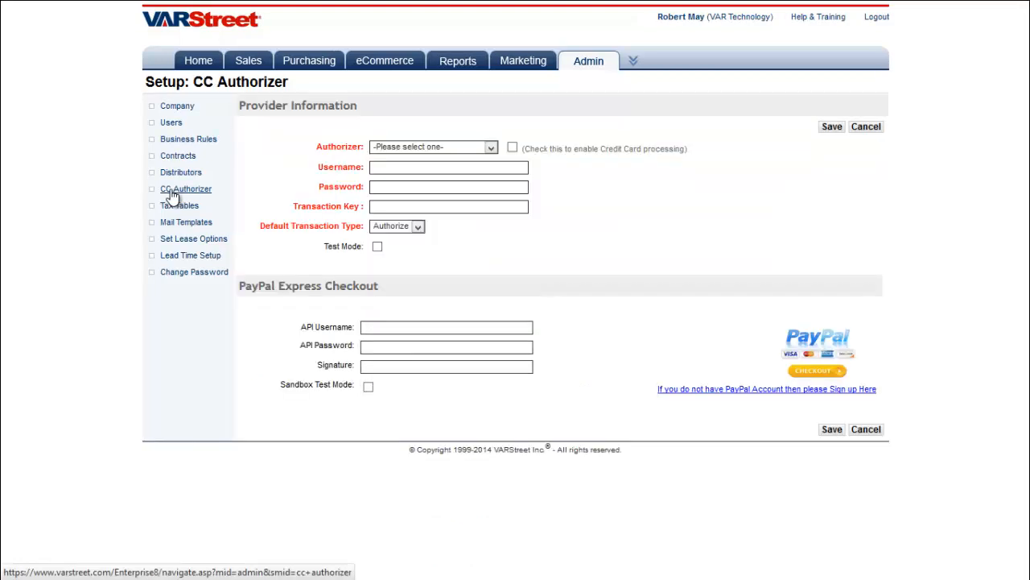
click(491, 147)
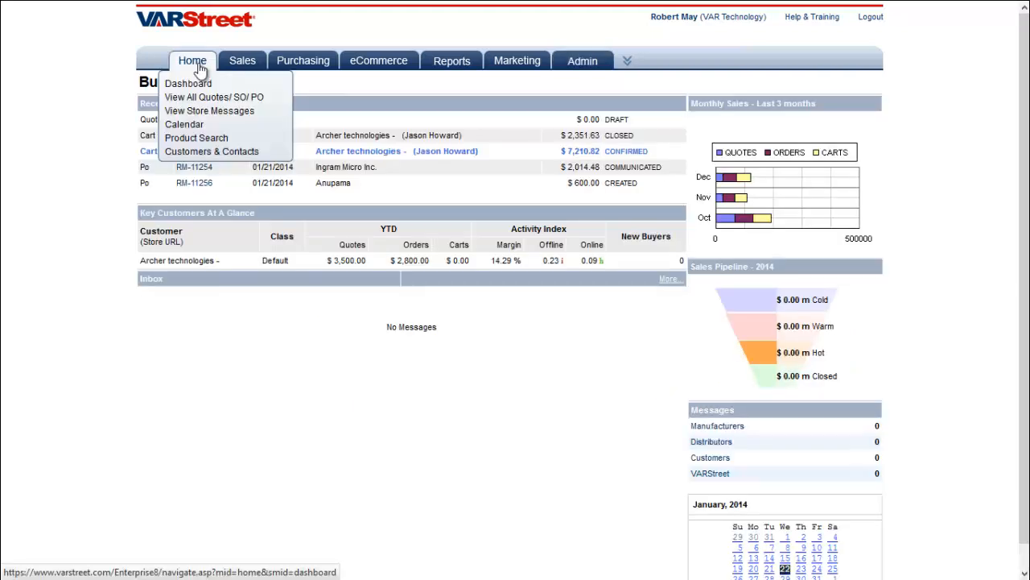
Go to the Customer Master company list and start a new entry
click(216, 154)
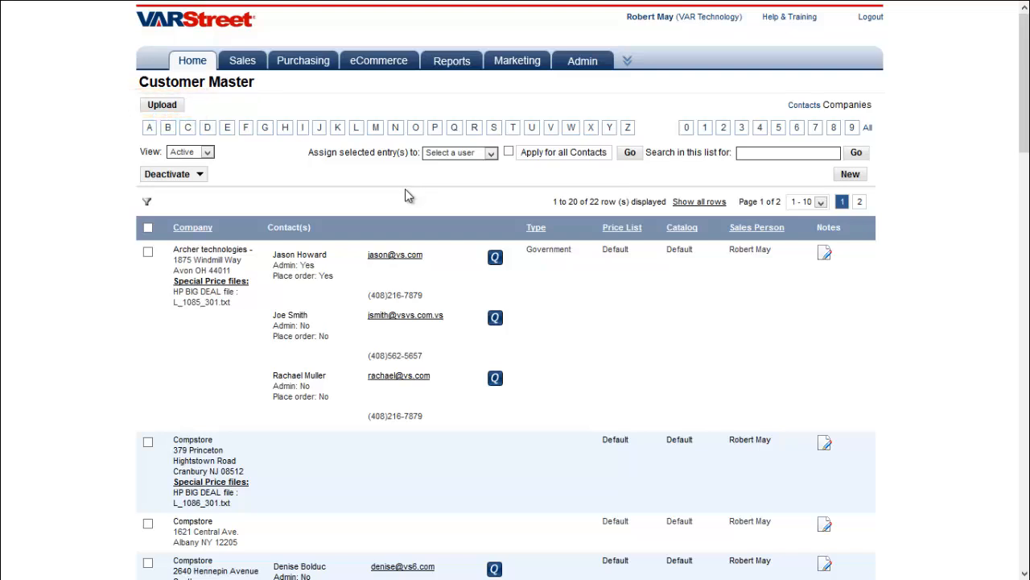
click(851, 175)
Open the Archer technologies contact form and review its Billing and Shipping Address sections
click(152, 111)
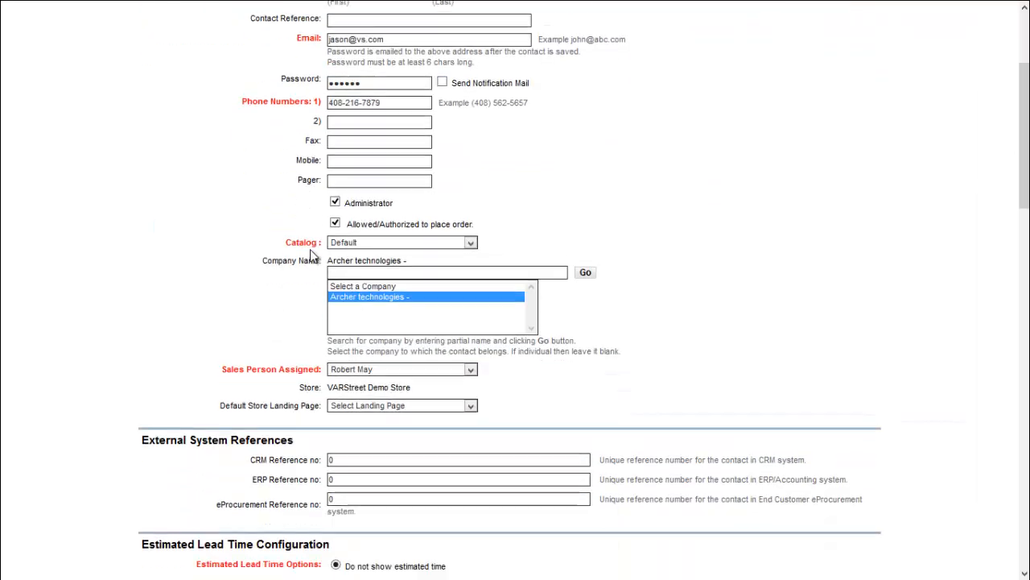
scroll(310, 249, down, 5)
scroll(310, 250, down, 7)
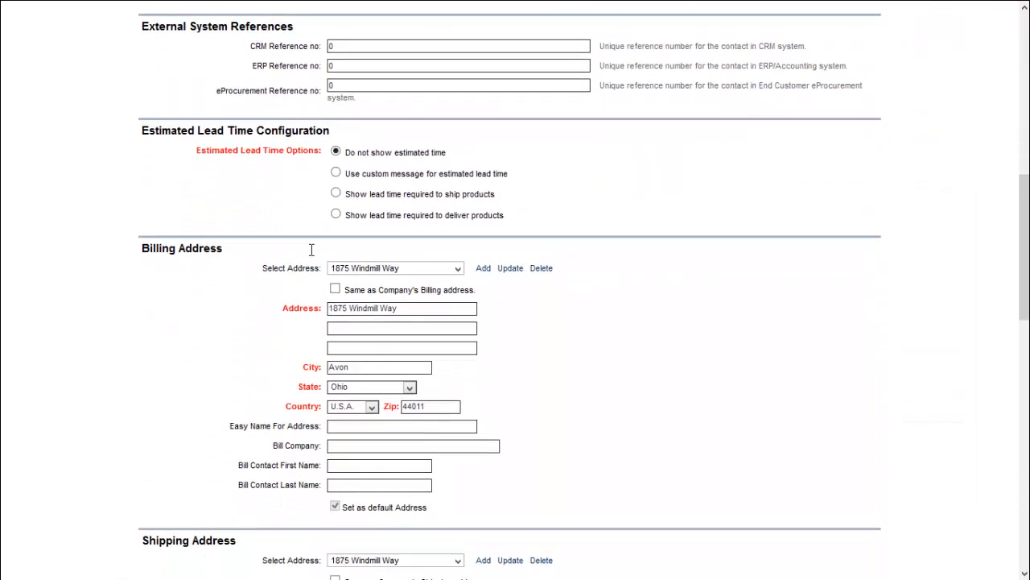
scroll(311, 250, down, 5)
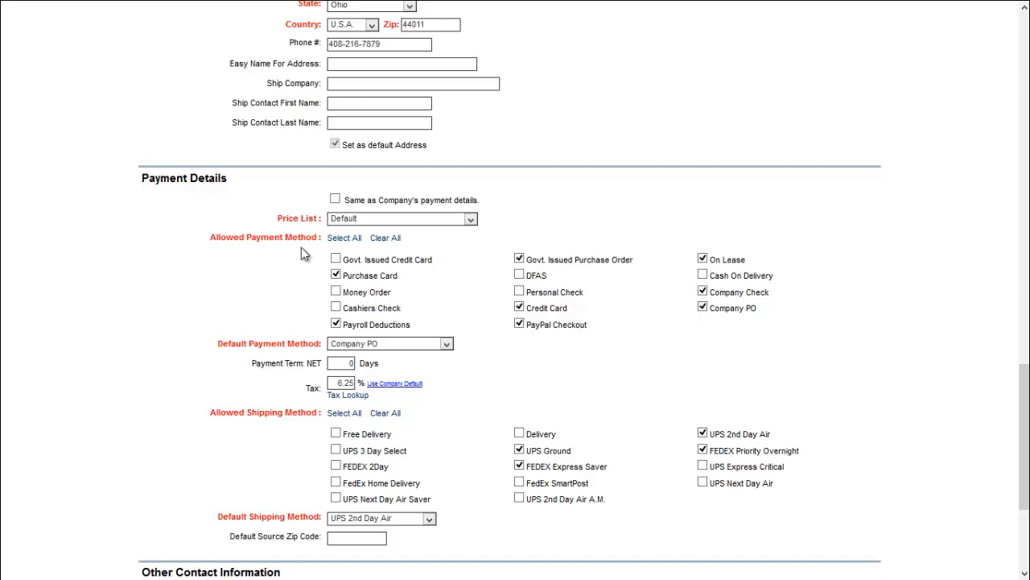
scroll(301, 252, down, 1)
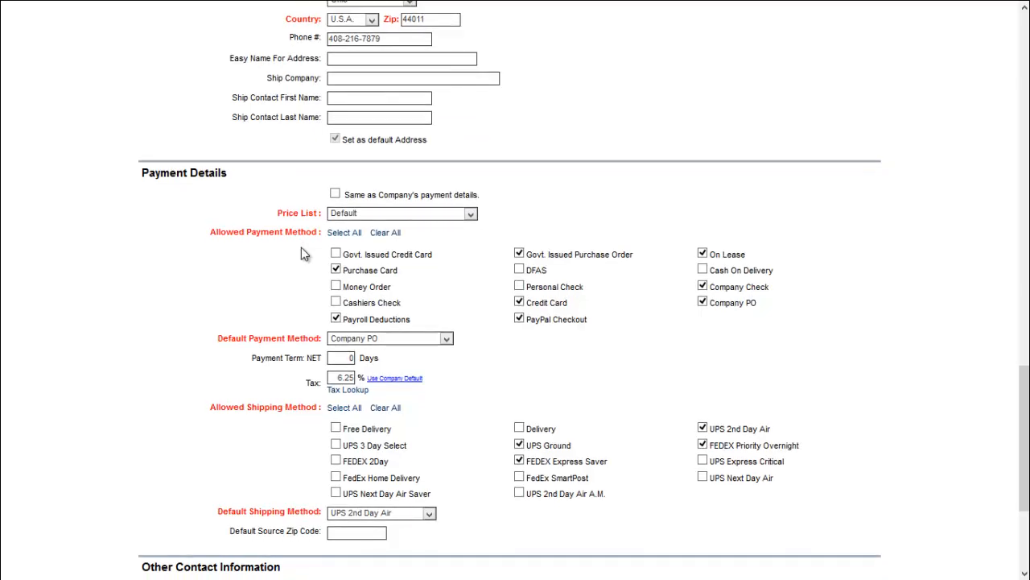
scroll(301, 252, up, 2)
scroll(301, 252, up, 5)
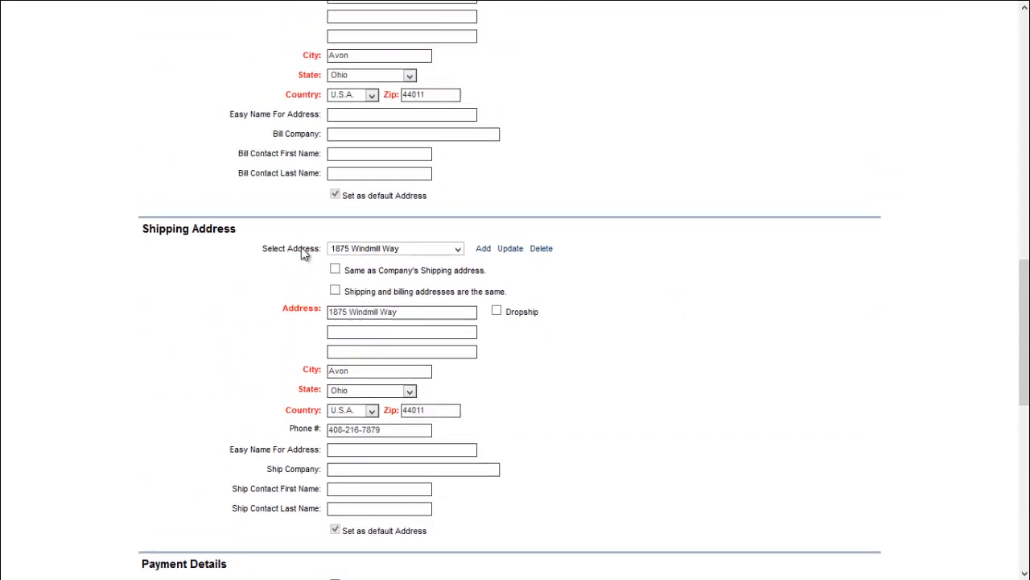
drag(143, 70, 227, 72)
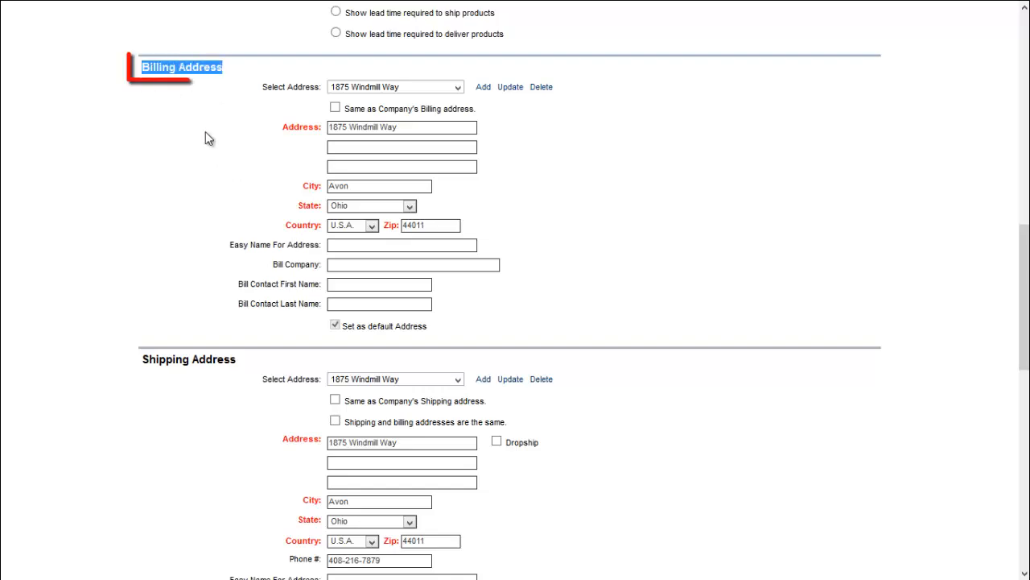
drag(144, 359, 243, 359)
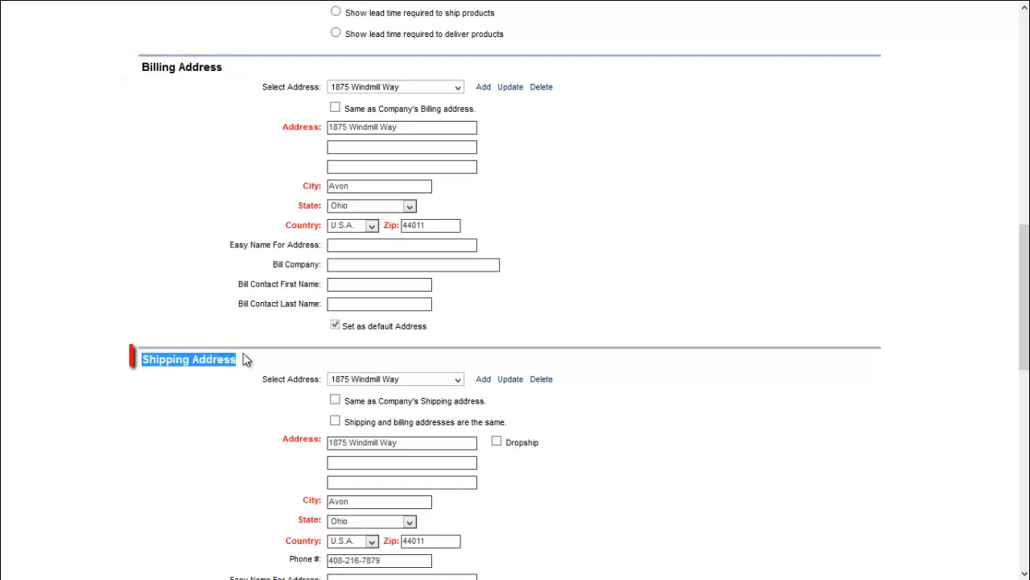
click(172, 269)
Scroll to the payment details and check the Reporting To options without changing them
scroll(173, 268, down, 5)
scroll(177, 272, down, 5)
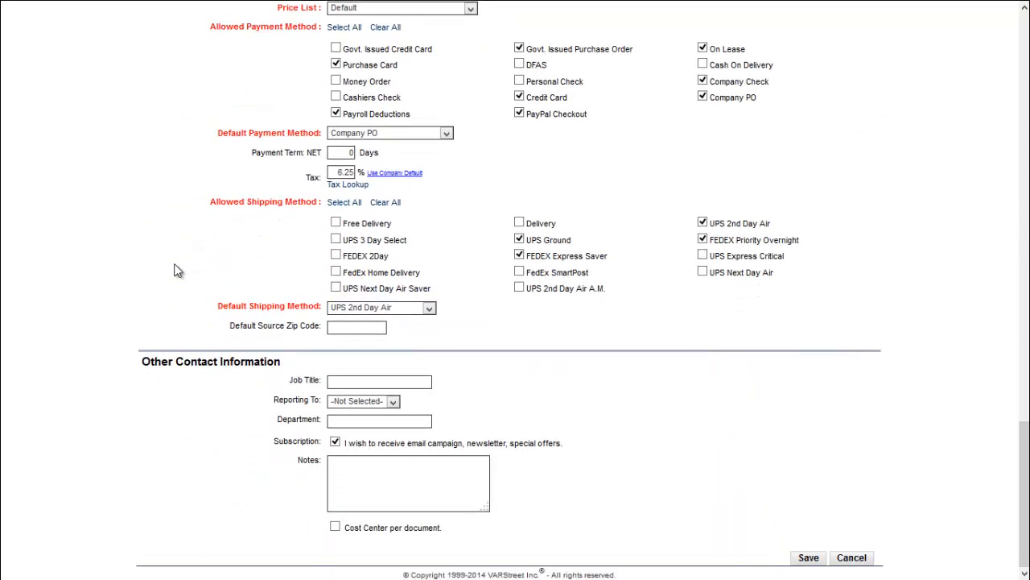
click(396, 403)
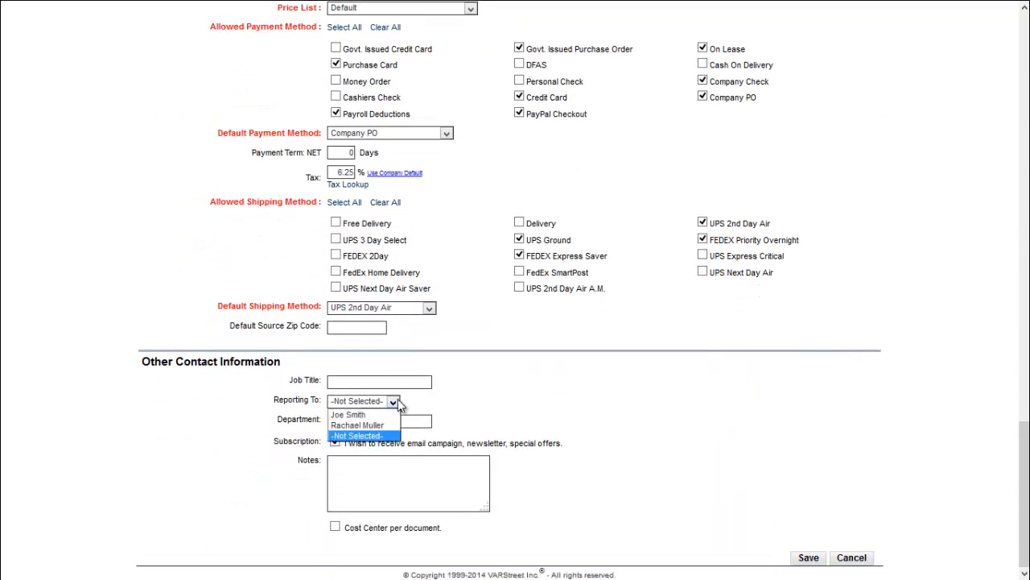
click(398, 400)
scroll(178, 264, up, 3)
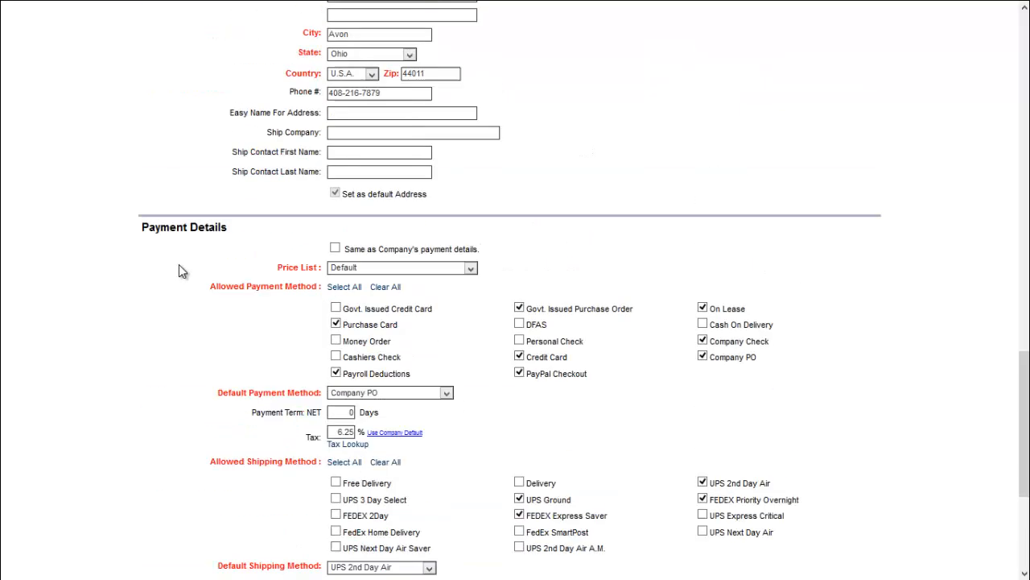
scroll(178, 264, up, 15)
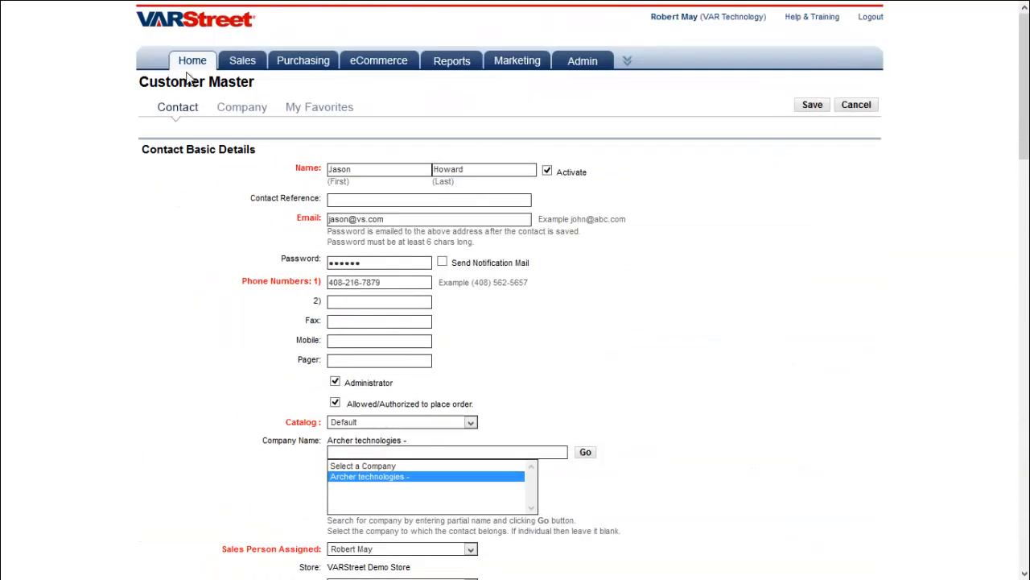
Close the contact form and go back to the Business Dashboard via the Home tab
mouse_move(188, 70)
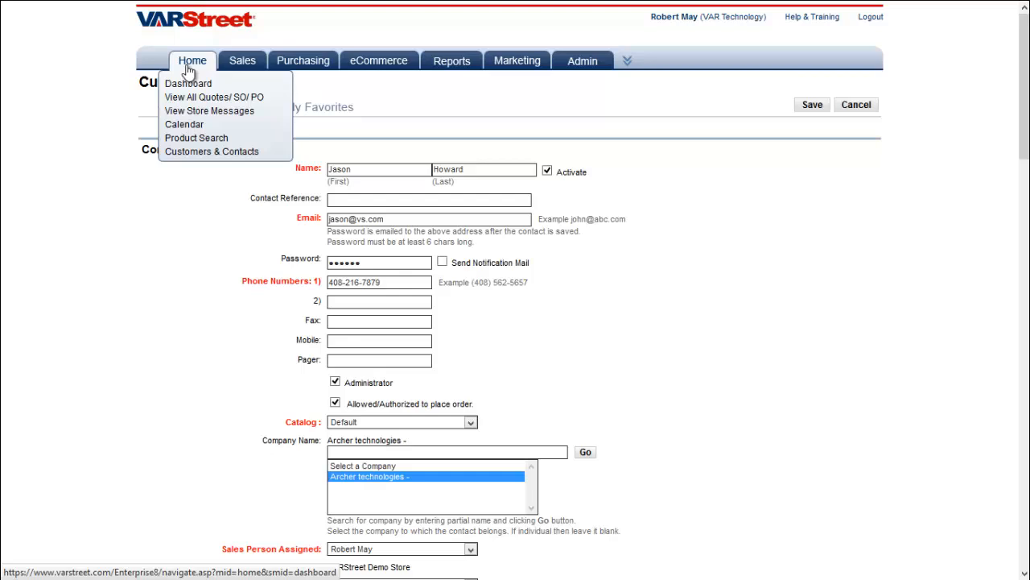
click(188, 70)
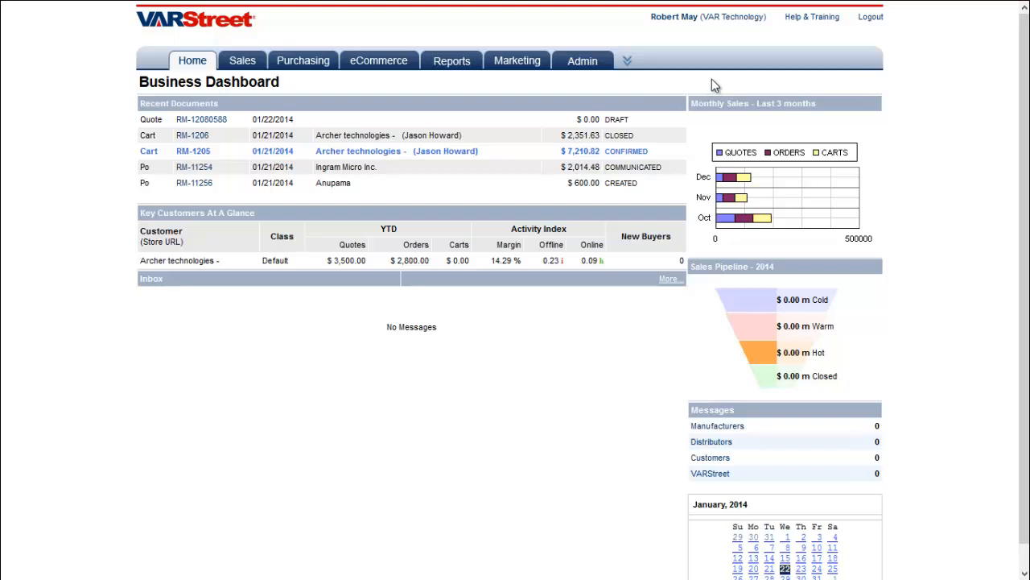
mouse_move(582, 61)
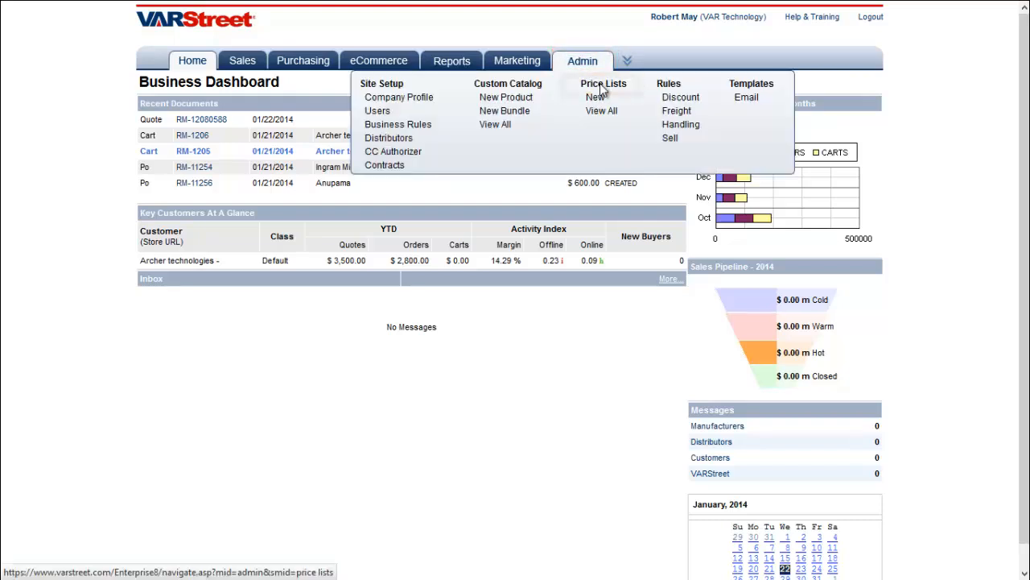
Open the NetCents II price list, check its rule order, and open the LCD Screens category rule
click(602, 84)
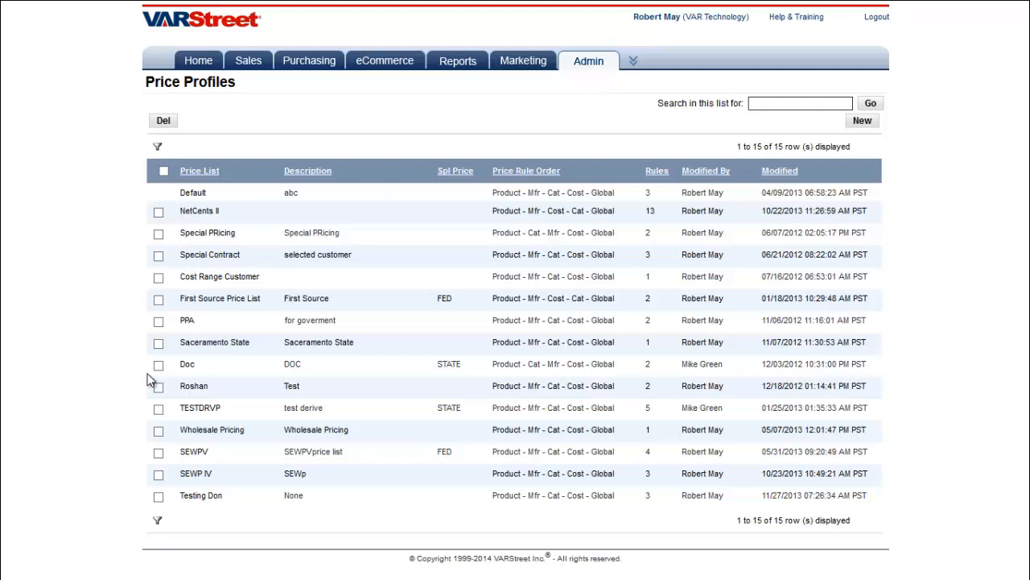
click(199, 212)
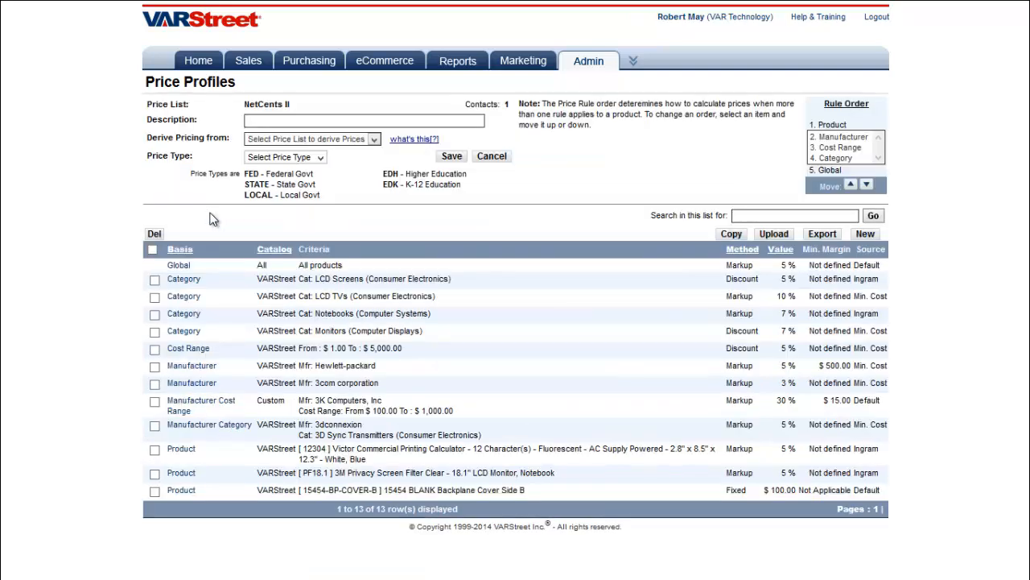
drag(848, 125, 817, 125)
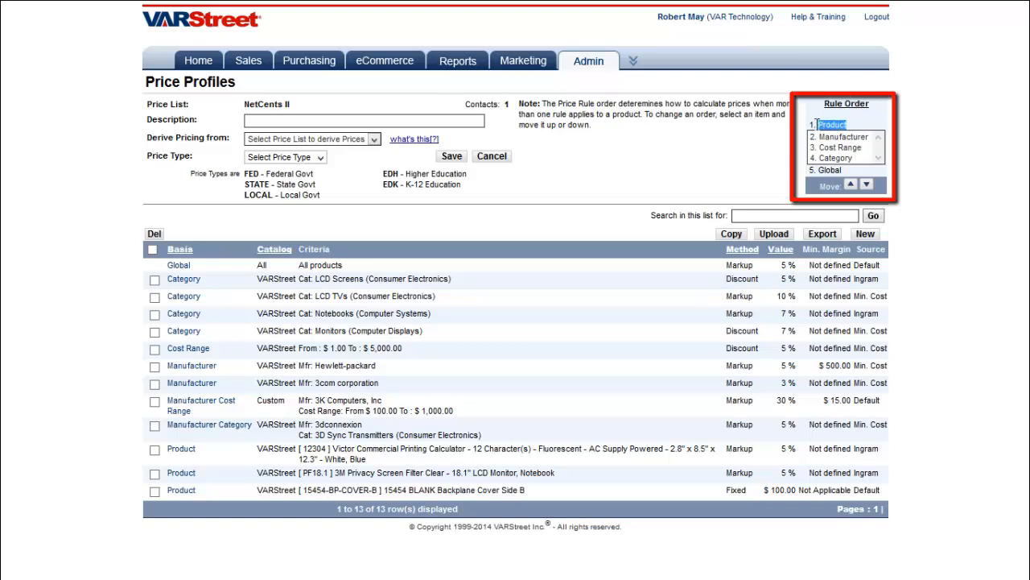
click(862, 137)
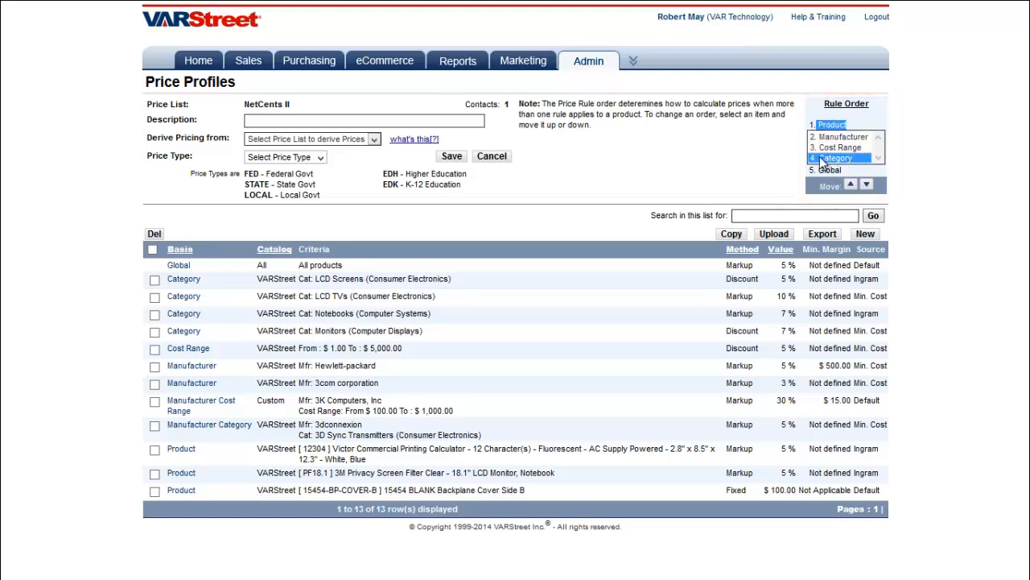
click(854, 148)
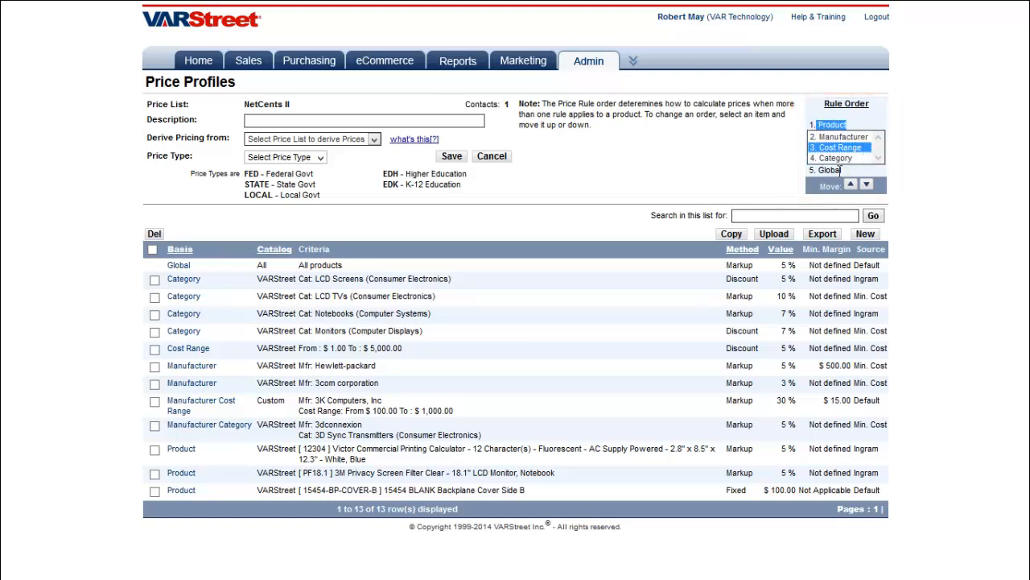
click(841, 170)
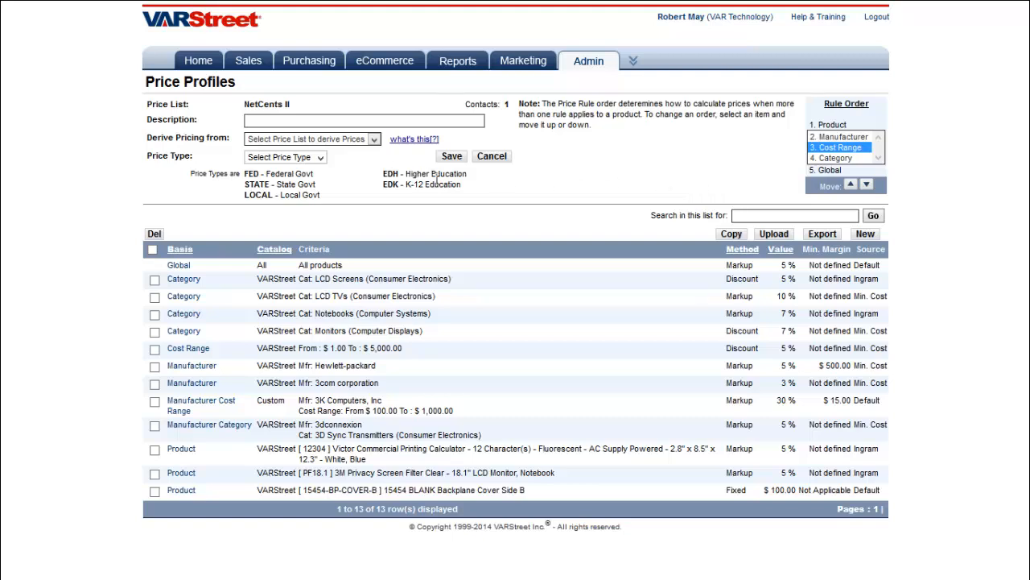
click(394, 311)
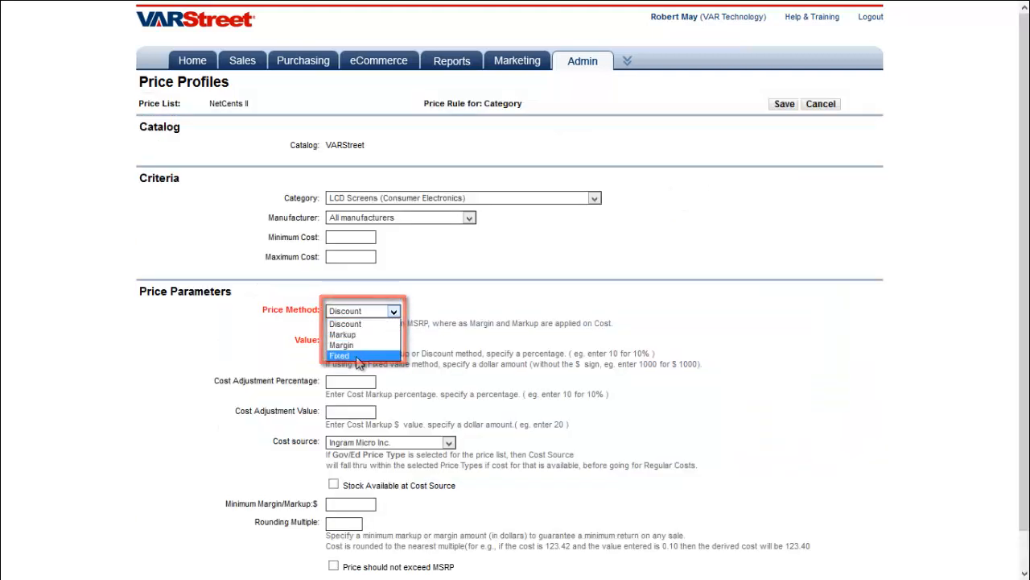
Keep Discount as the price method and pick Synnex Corporation as the cost source
click(283, 346)
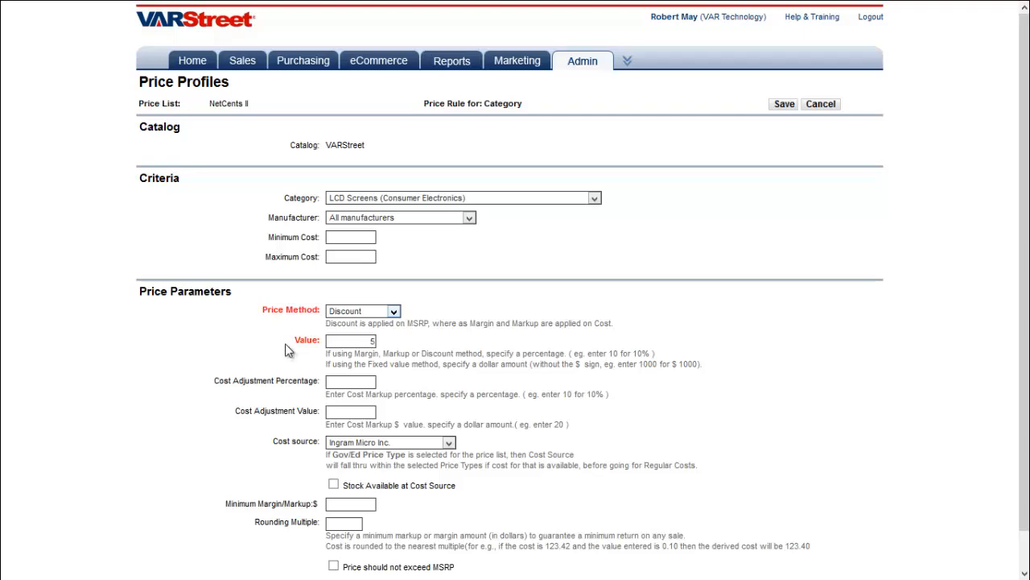
scroll(284, 347, down, 1)
scroll(285, 348, down, 1)
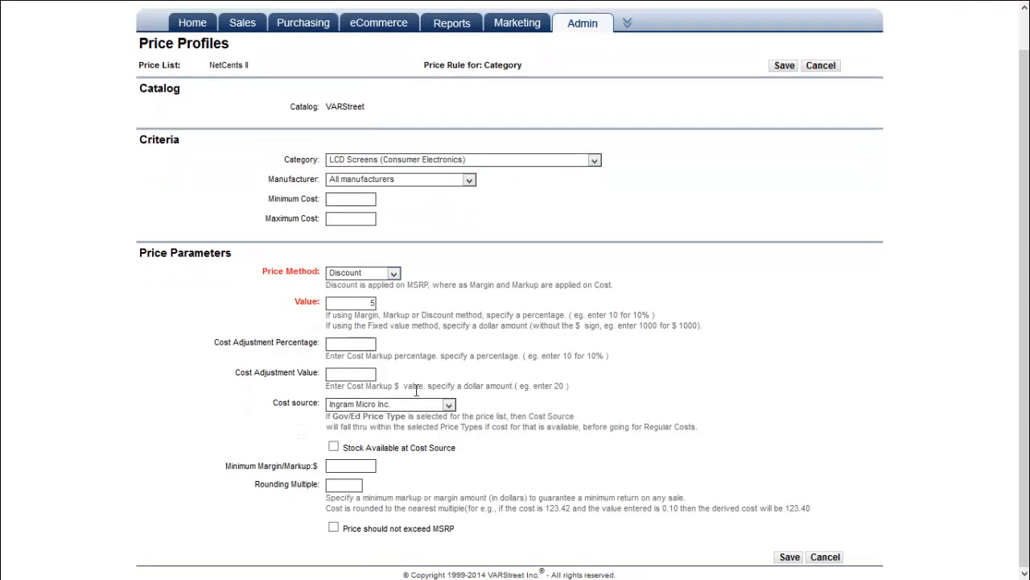
click(449, 406)
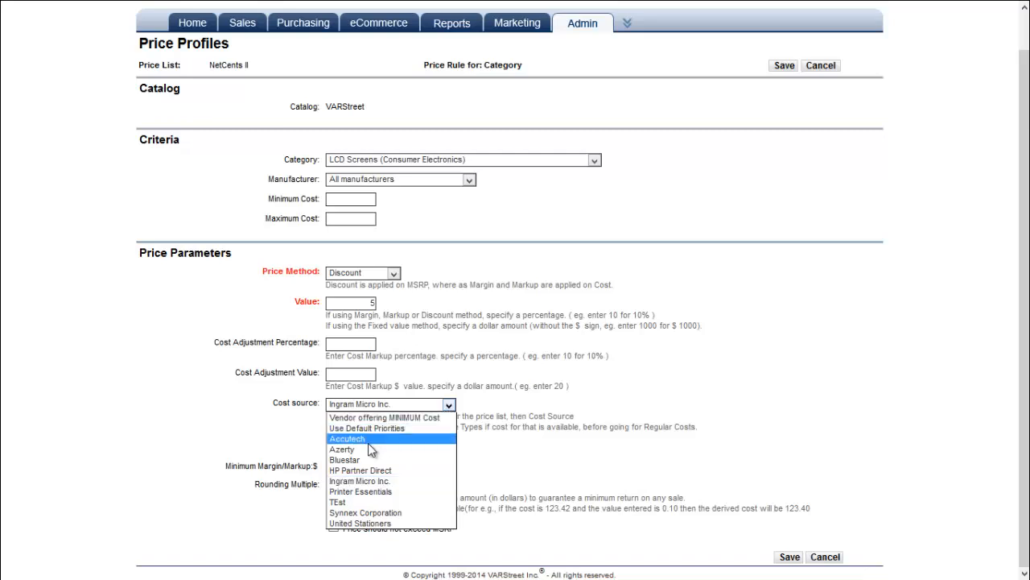
click(342, 512)
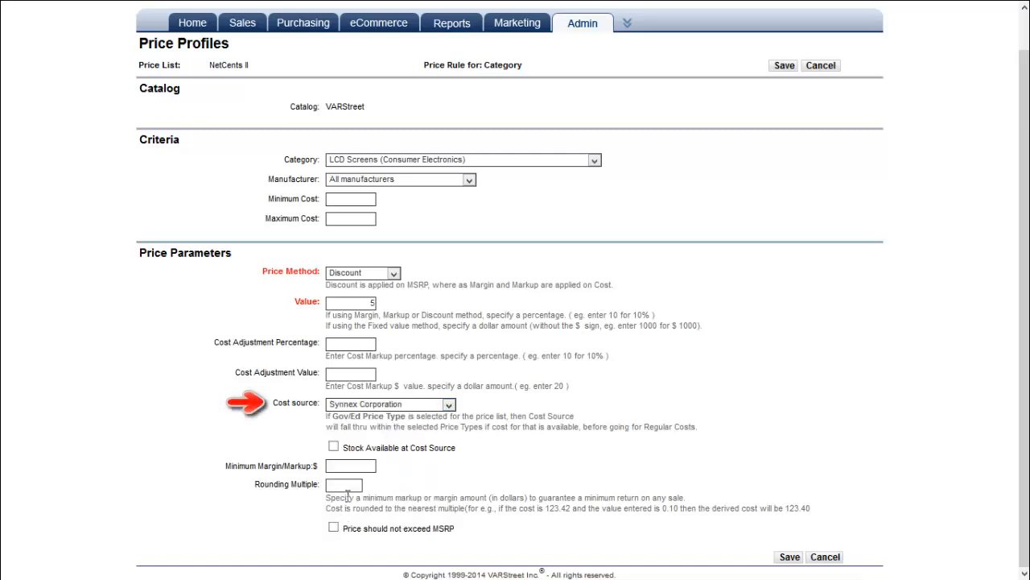
Tick the Stock Available and MSRP cap checkboxes, then clear both again
click(333, 448)
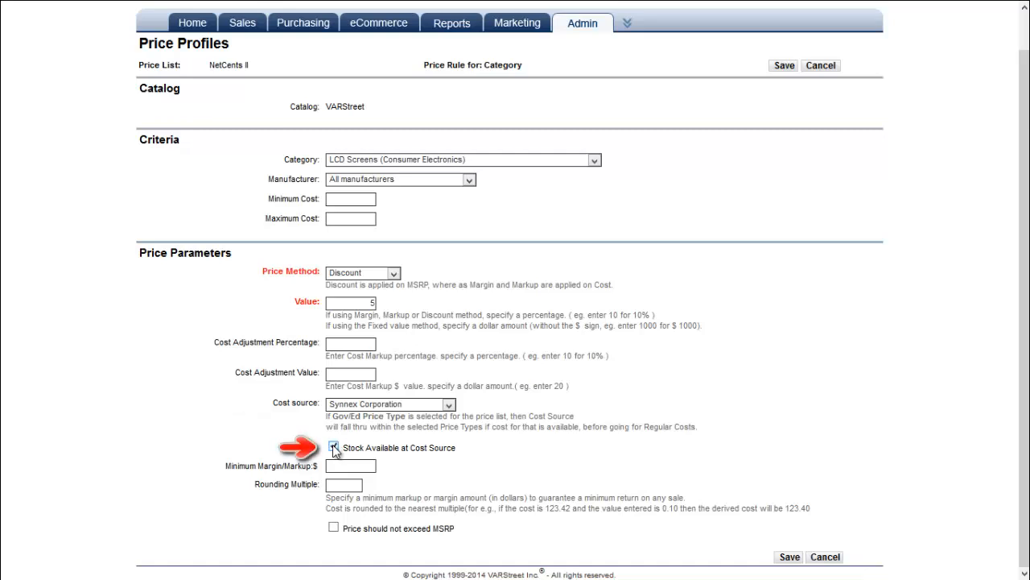
click(335, 530)
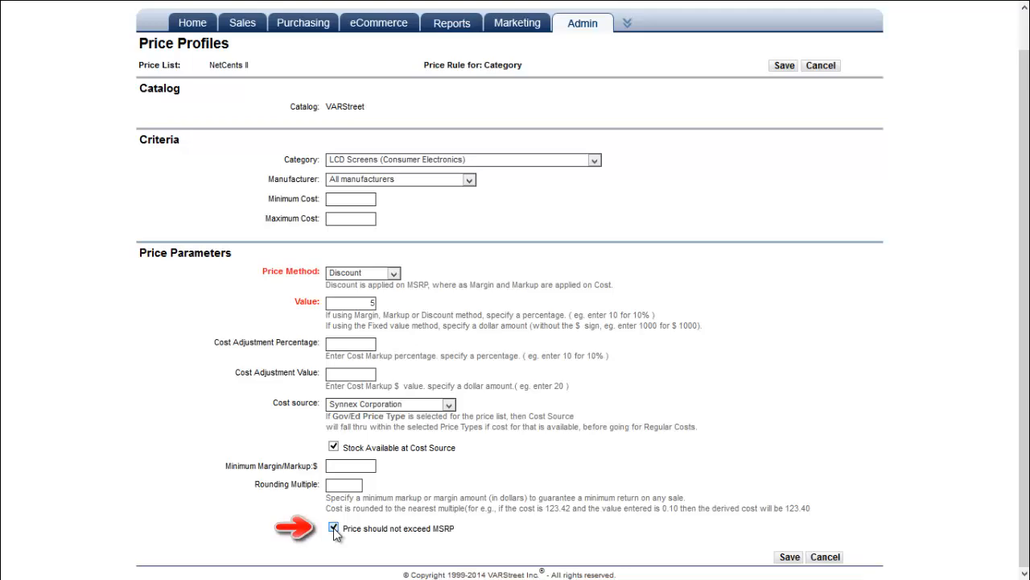
click(334, 528)
click(334, 447)
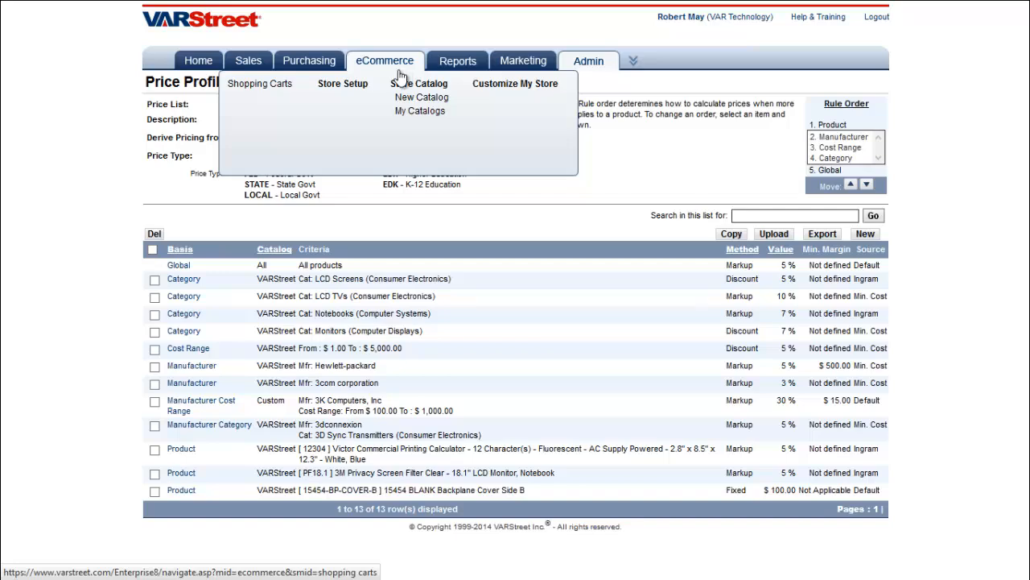
click(401, 87)
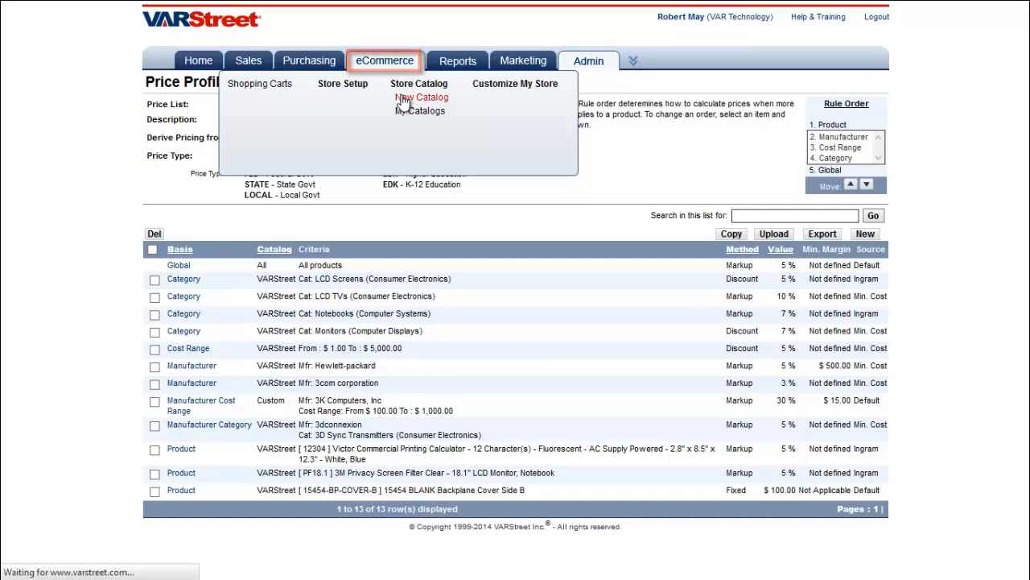
mouse_move(393, 82)
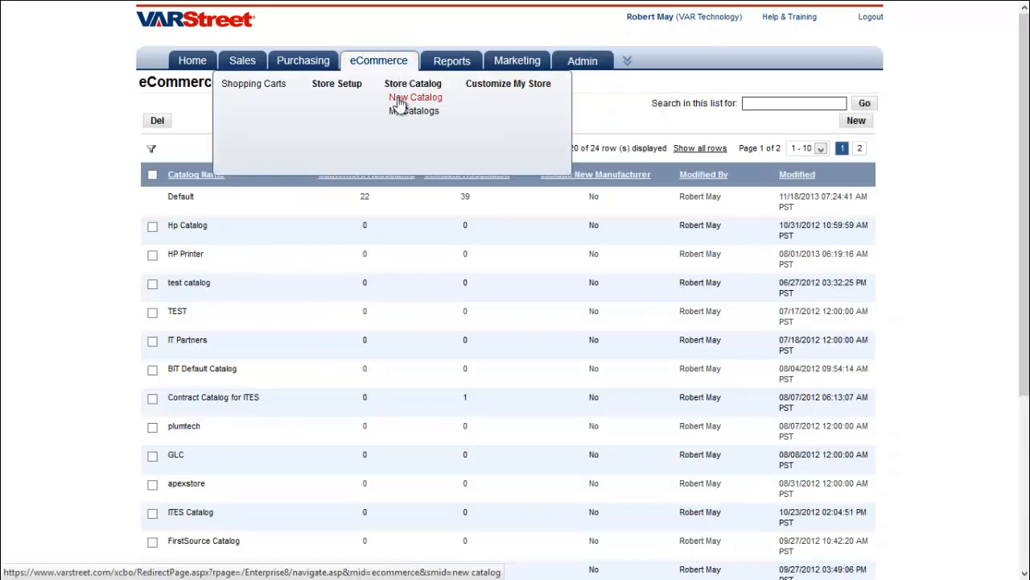
click(401, 97)
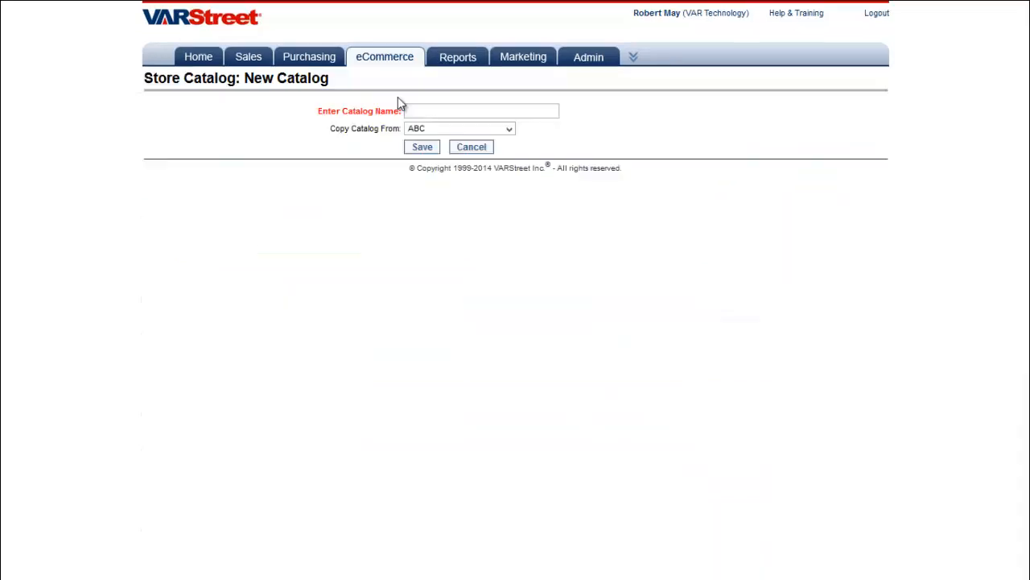
click(443, 130)
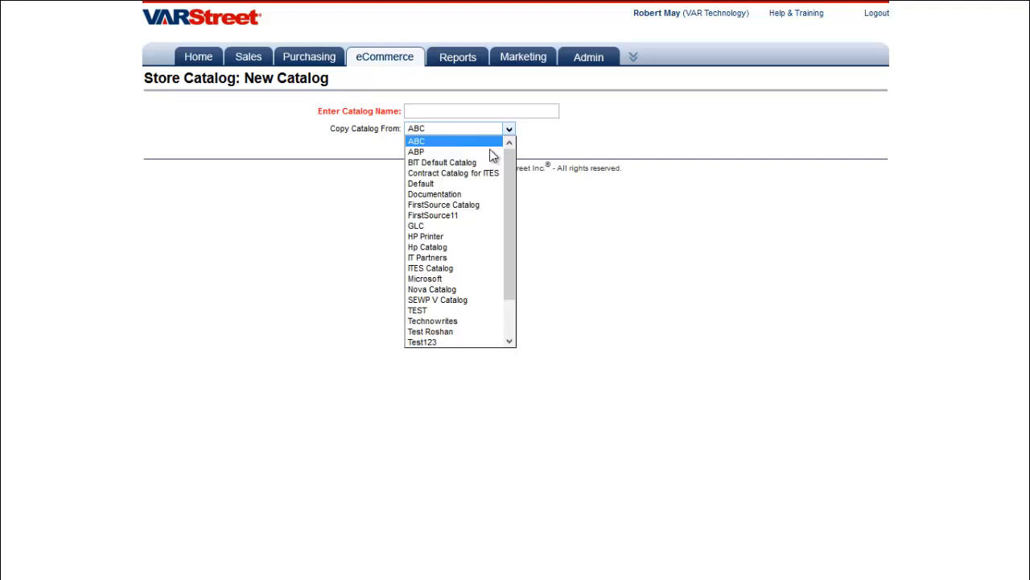
mouse_move(507, 172)
mouse_down()
mouse_move(504, 230)
mouse_move(511, 152)
mouse_up()
click(555, 145)
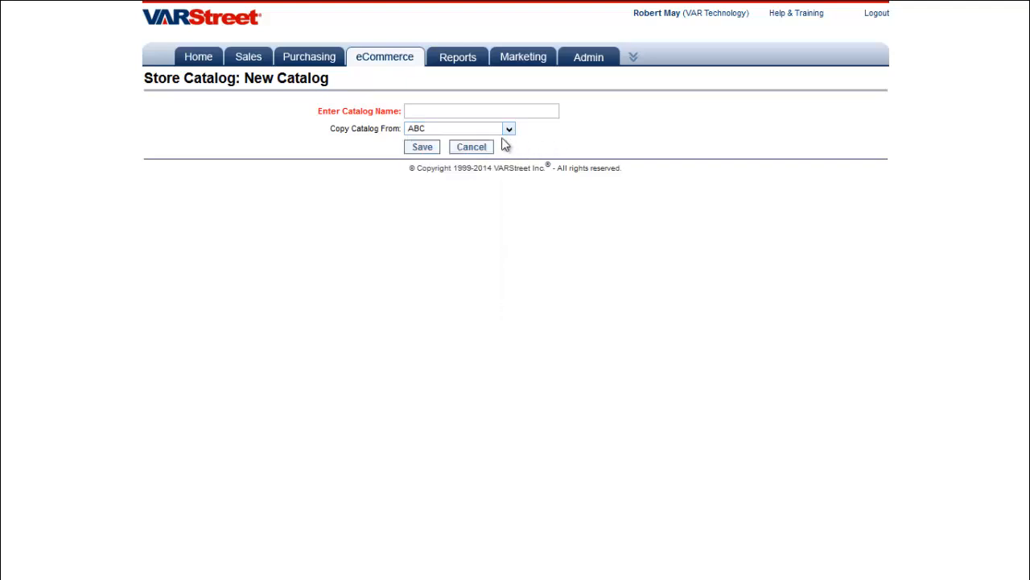
click(475, 148)
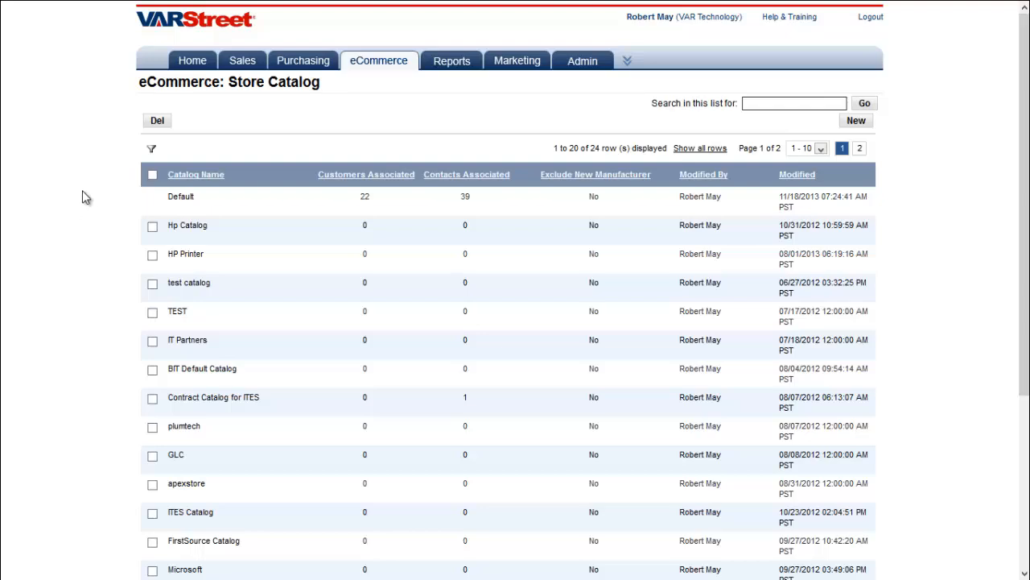
scroll(105, 191, down, 2)
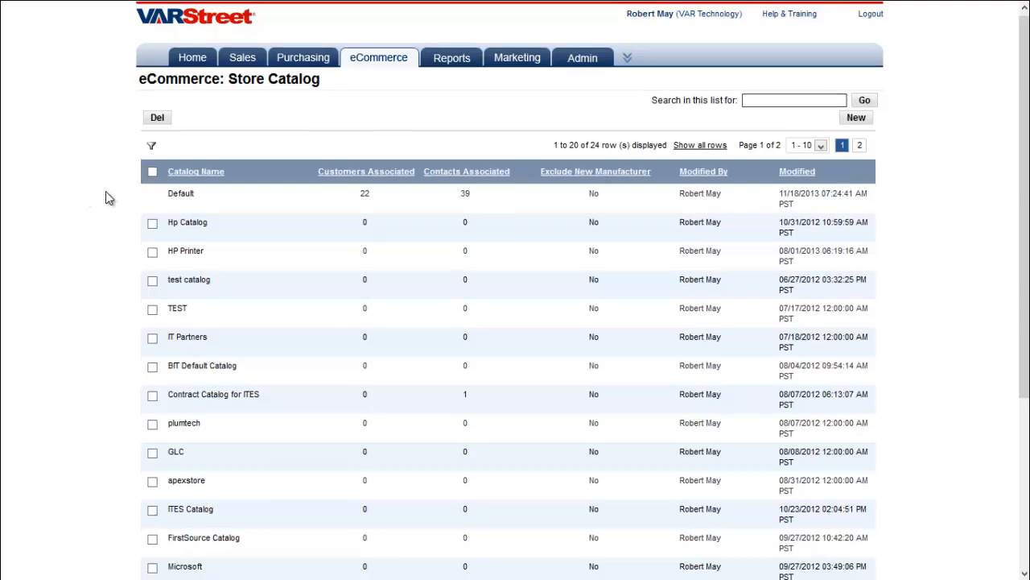
click(181, 136)
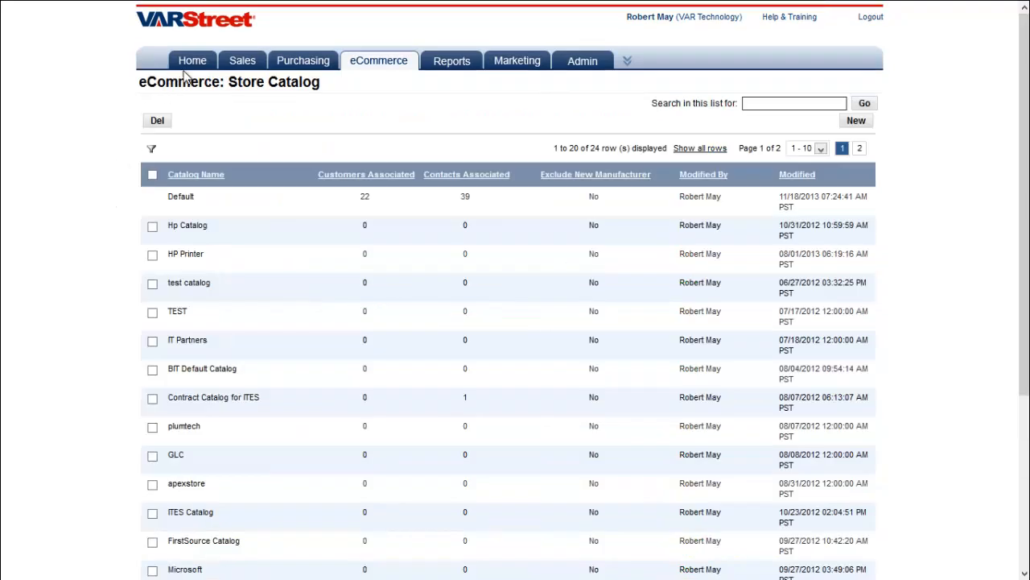
mouse_move(192, 66)
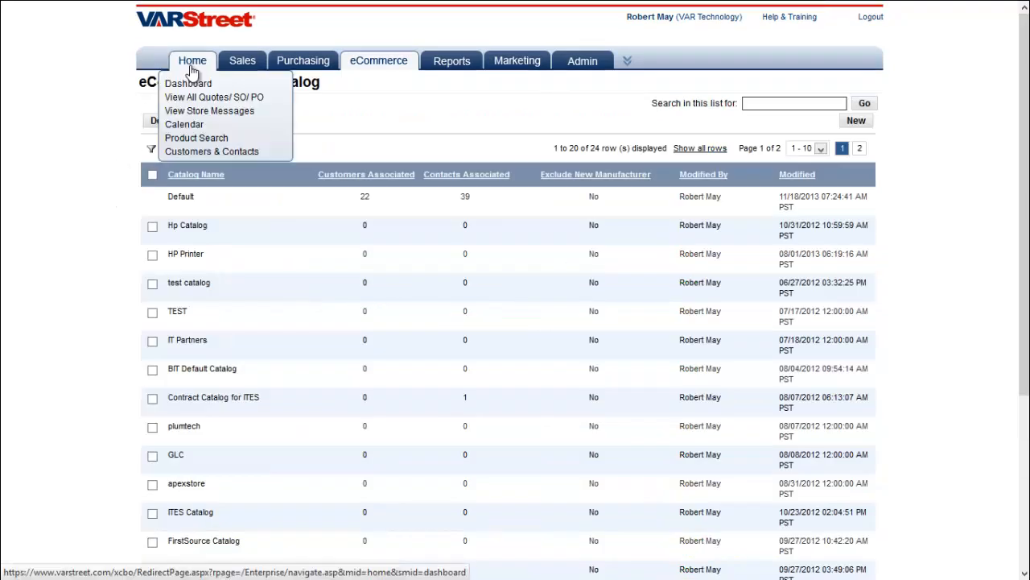
Open Archer technologies' company details and confirm its catalog stays Default
click(194, 157)
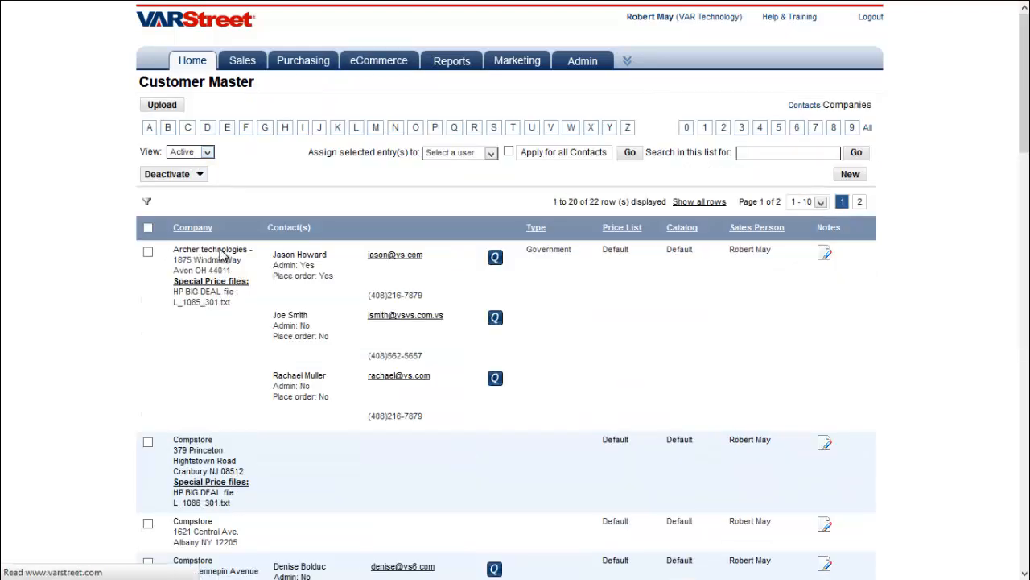
click(224, 255)
scroll(223, 258, down, 3)
drag(285, 256, 322, 256)
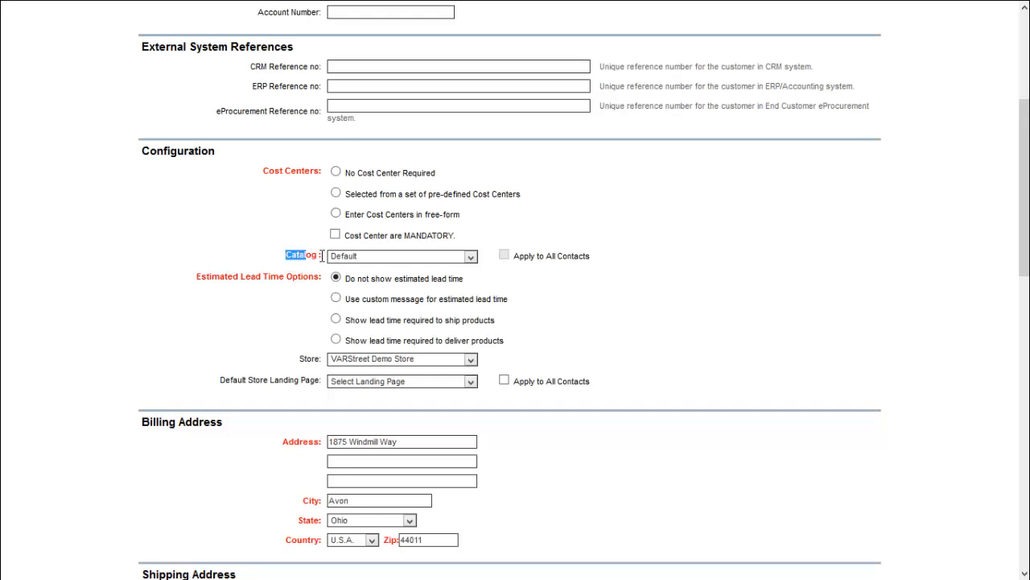
click(412, 260)
click(470, 256)
Return to the Home dashboard
scroll(526, 290, up, 3)
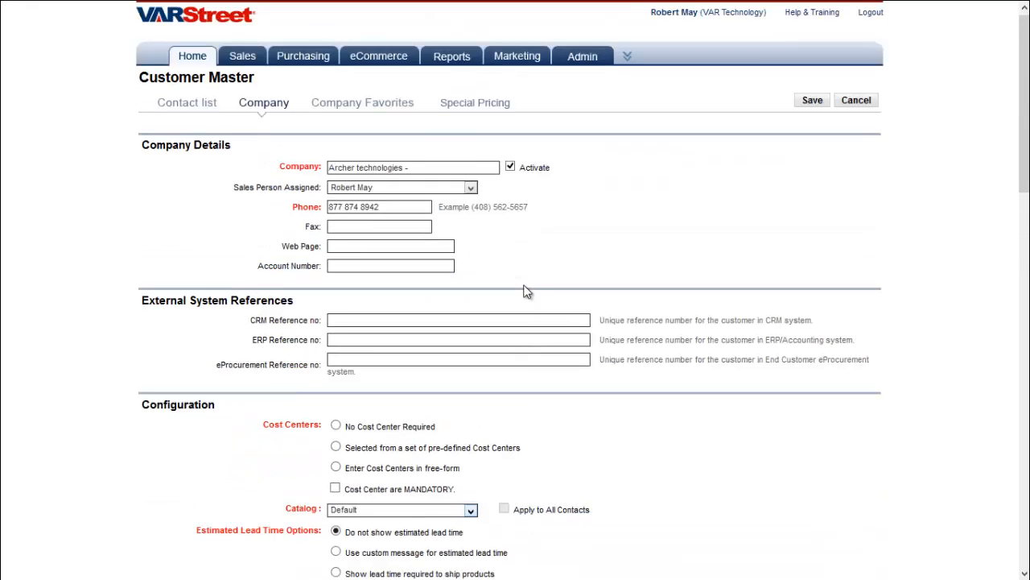
mouse_move(179, 63)
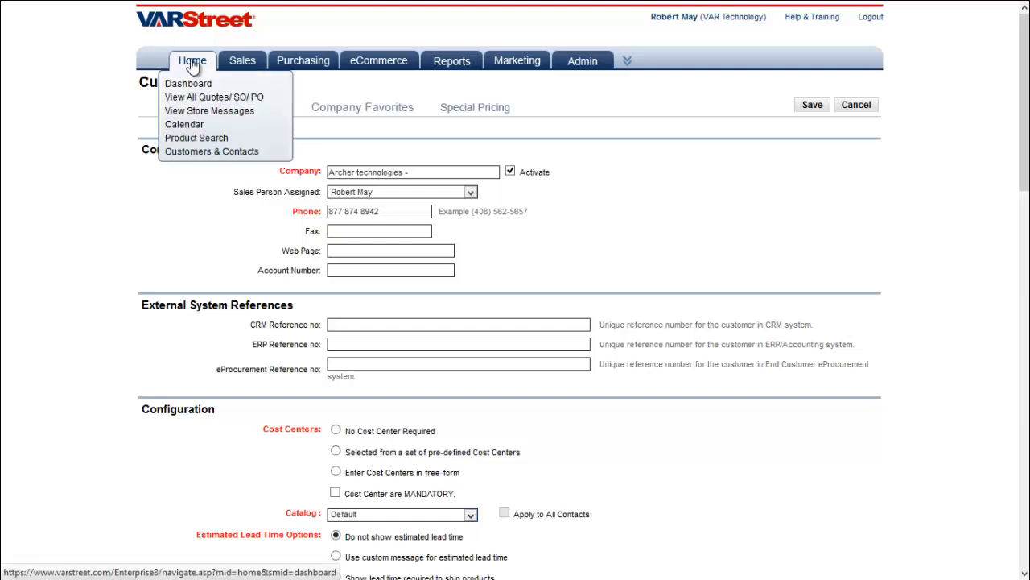
click(192, 65)
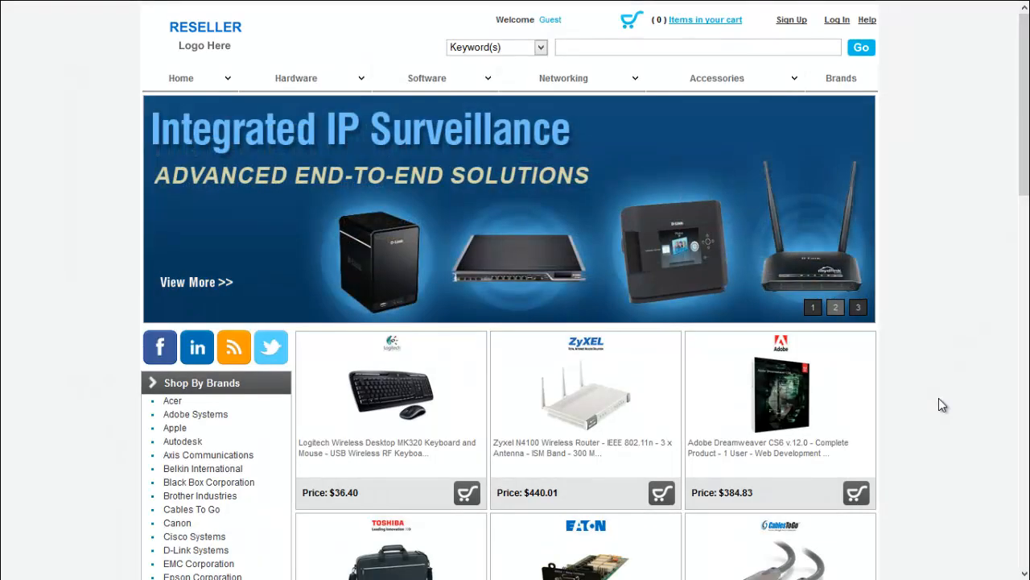
scroll(939, 398, down, 3)
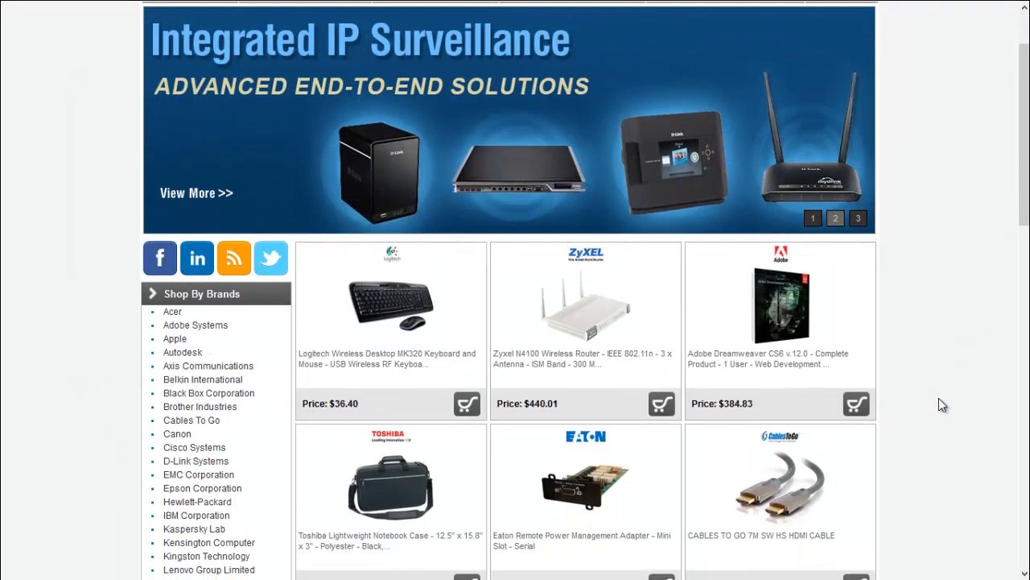
scroll(943, 405, down, 2)
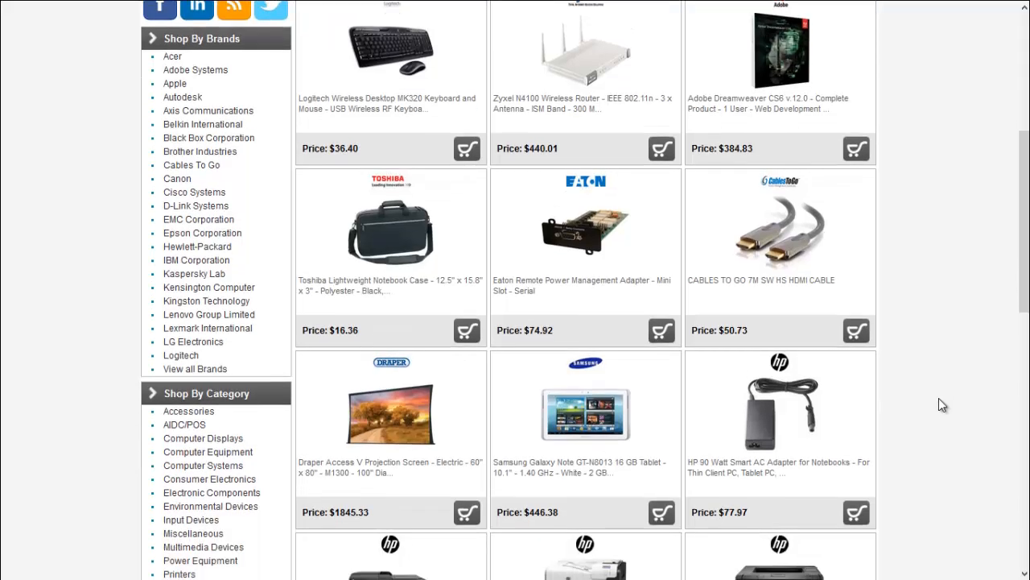
scroll(943, 405, down, 2)
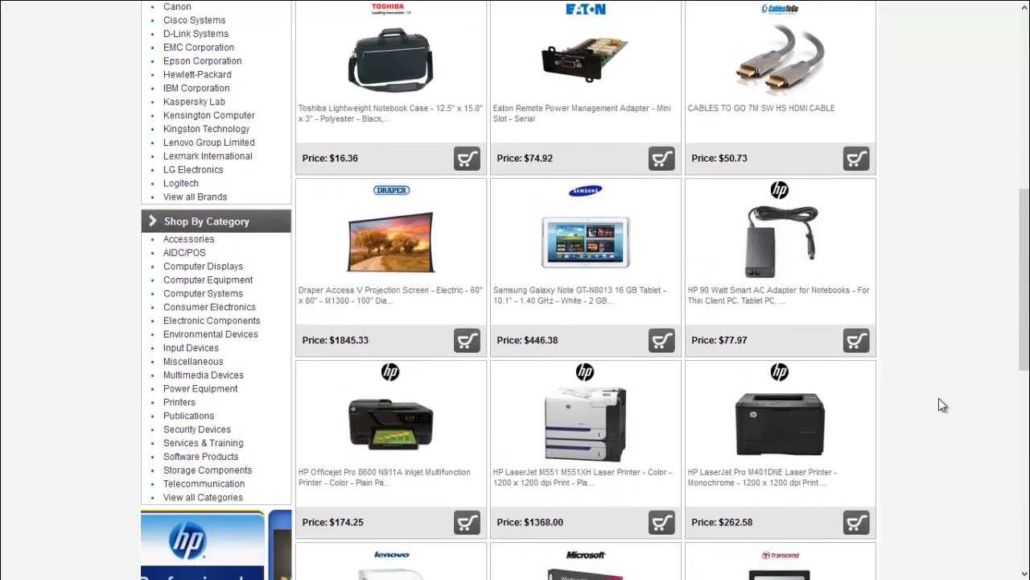
scroll(942, 405, down, 1)
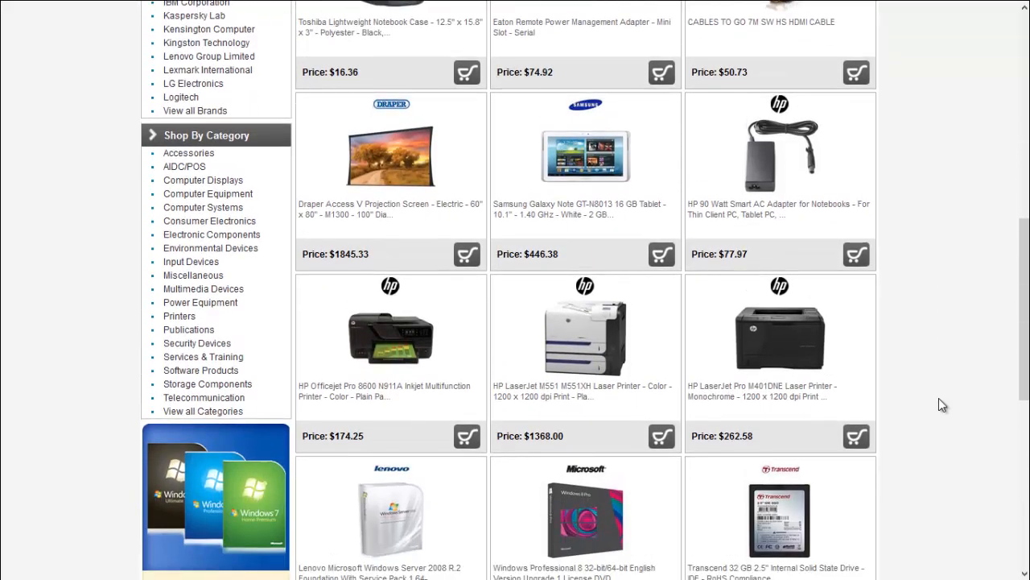
scroll(942, 405, down, 1)
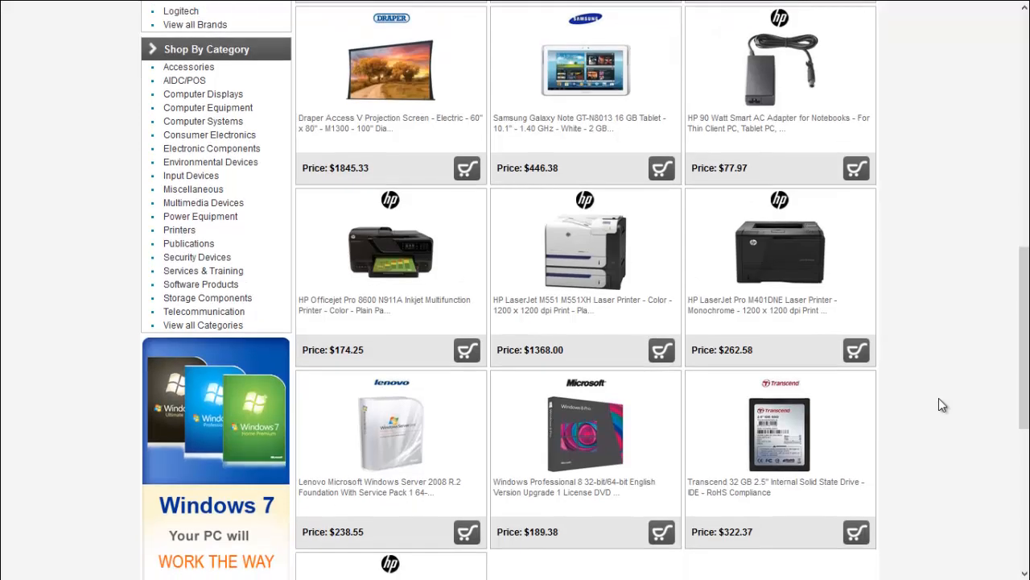
scroll(940, 400, down, 1)
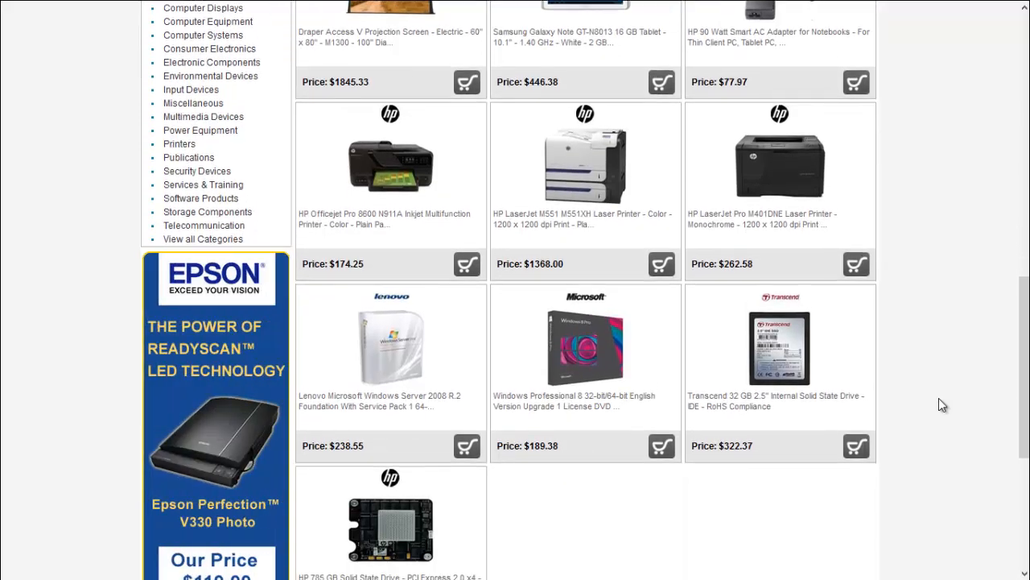
scroll(940, 400, down, 4)
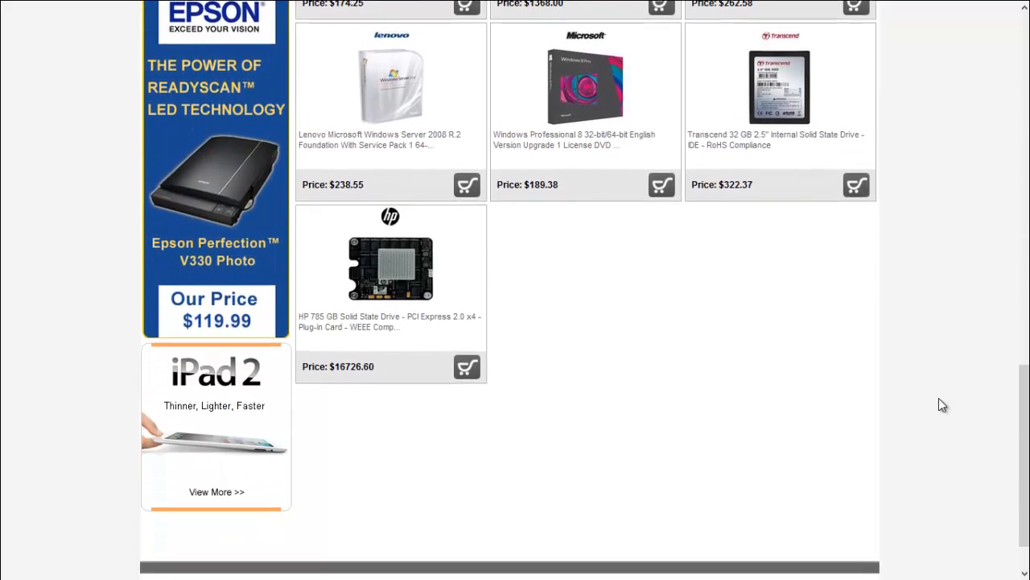
scroll(940, 399, up, 10)
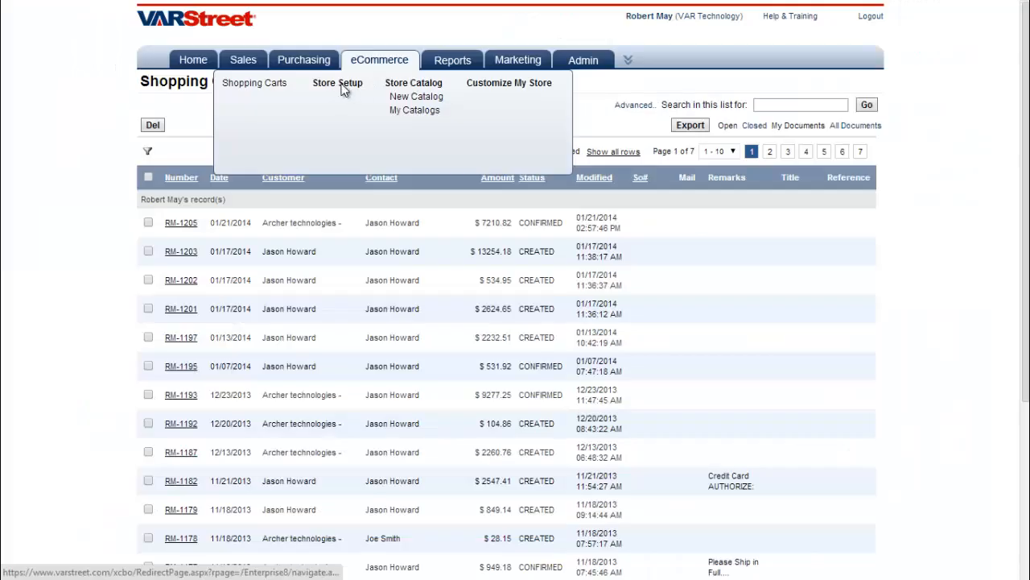
View the VARStreet Demo Store's Store Setup settings, then go to Customize My Store
click(341, 85)
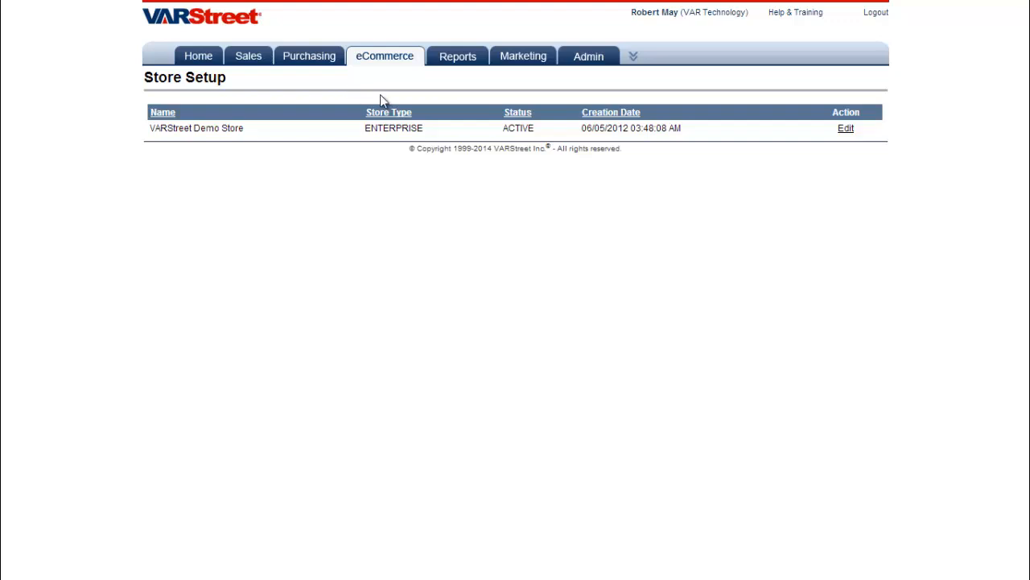
click(847, 131)
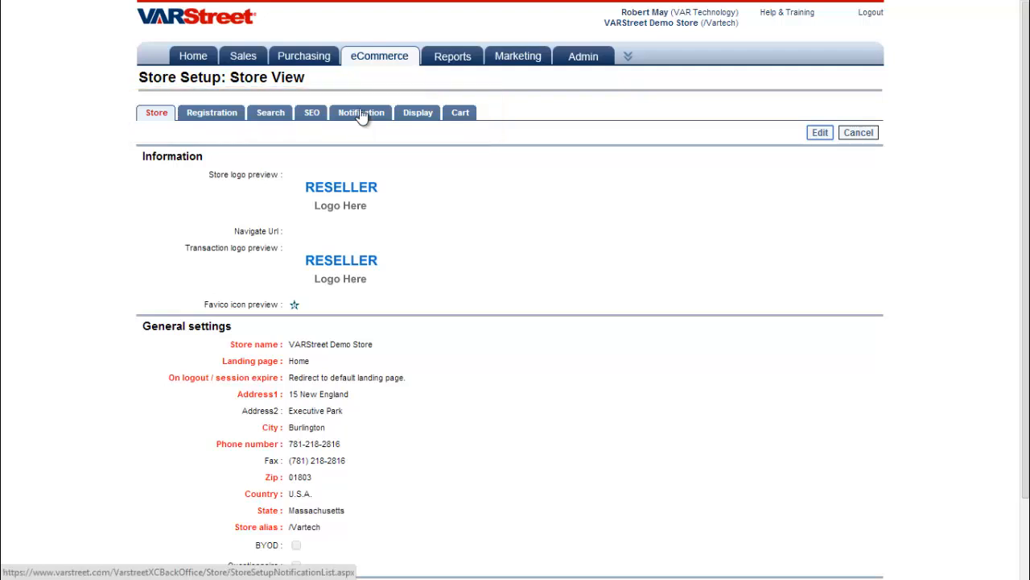
mouse_move(374, 65)
click(497, 83)
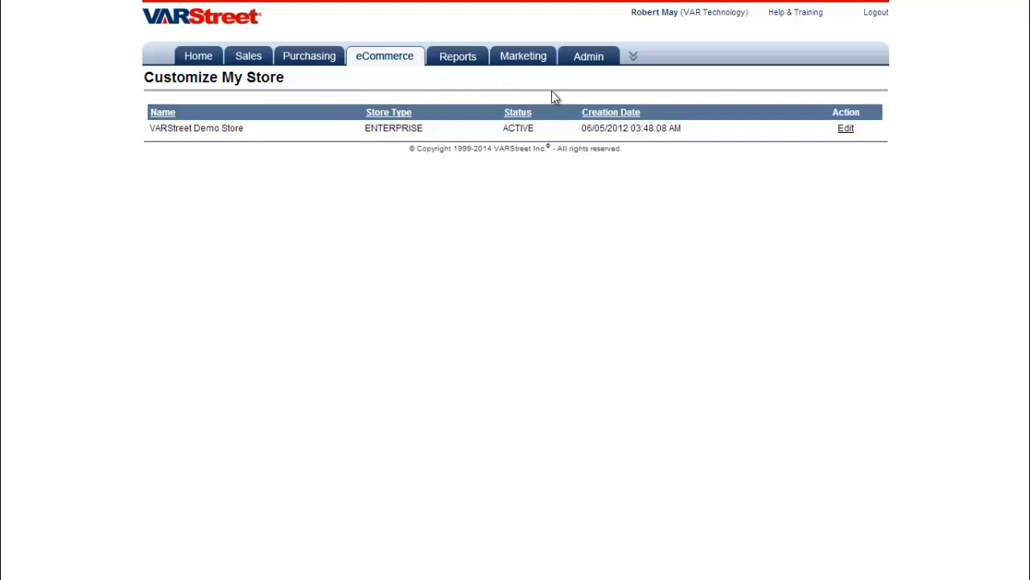
Edit the Demo Store's Store Header Menu from its Menu settings, reviewing items Home through Brands
click(845, 130)
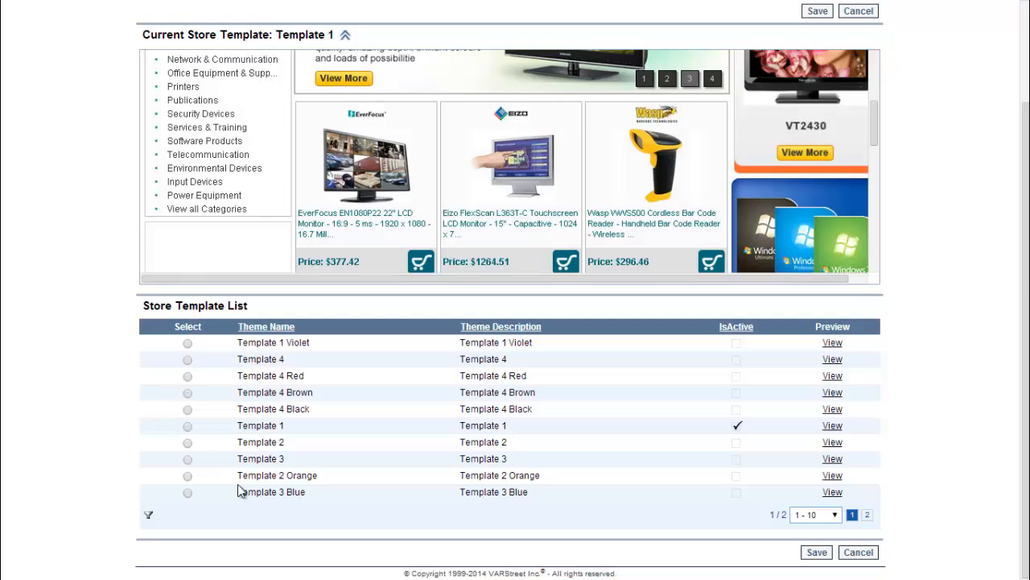
scroll(238, 484, up, 3)
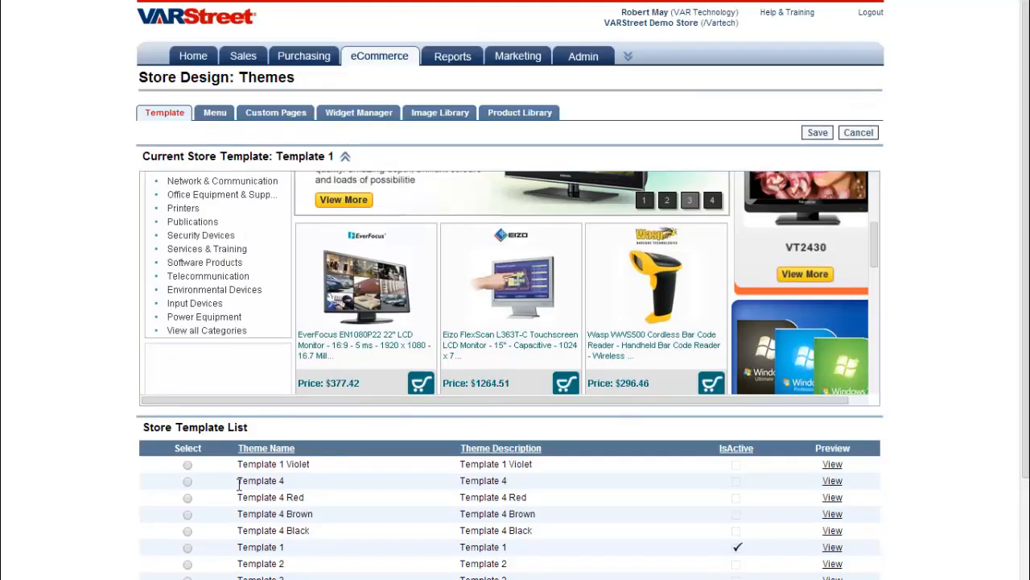
click(208, 117)
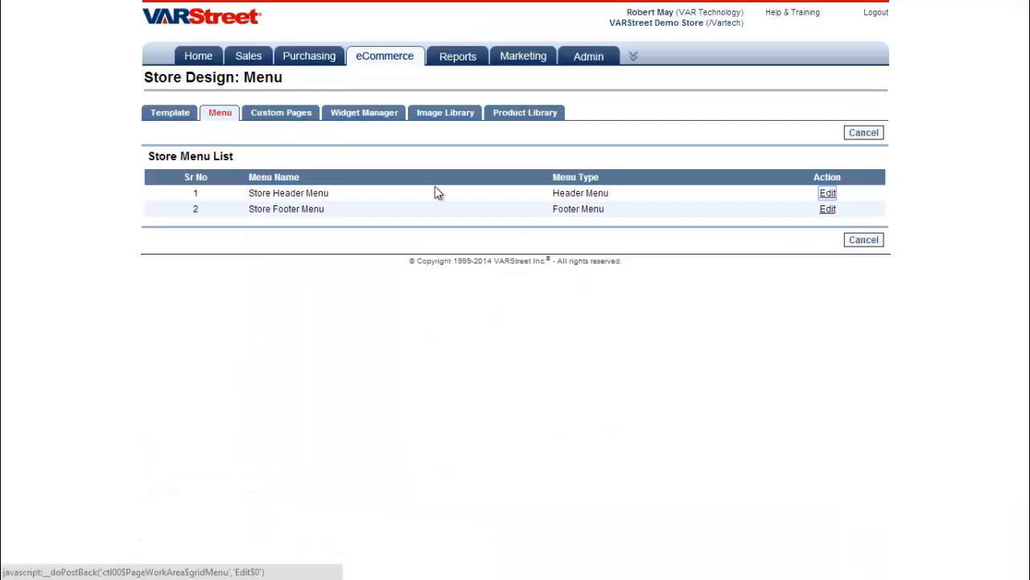
click(828, 195)
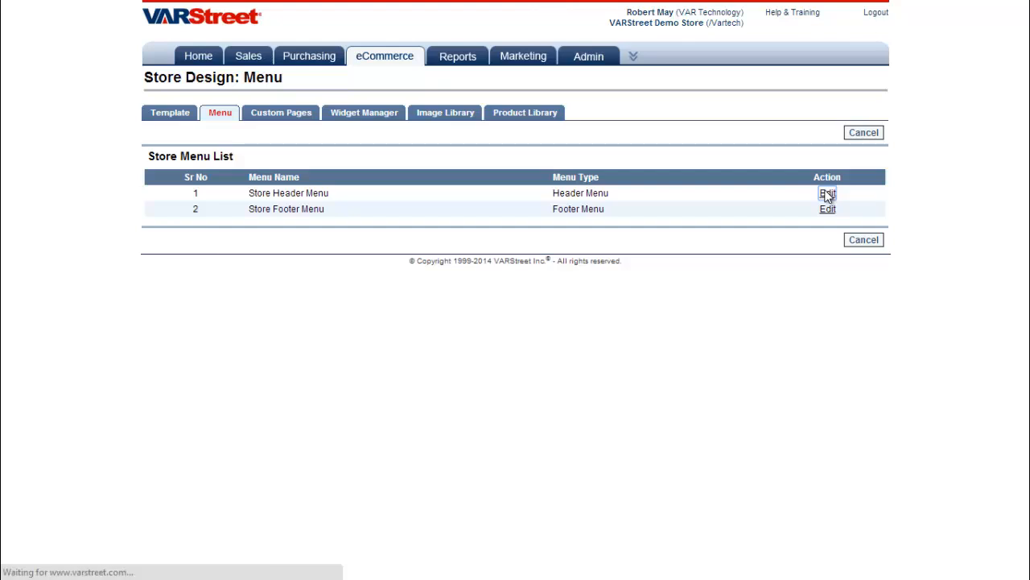
mouse_move(364, 239)
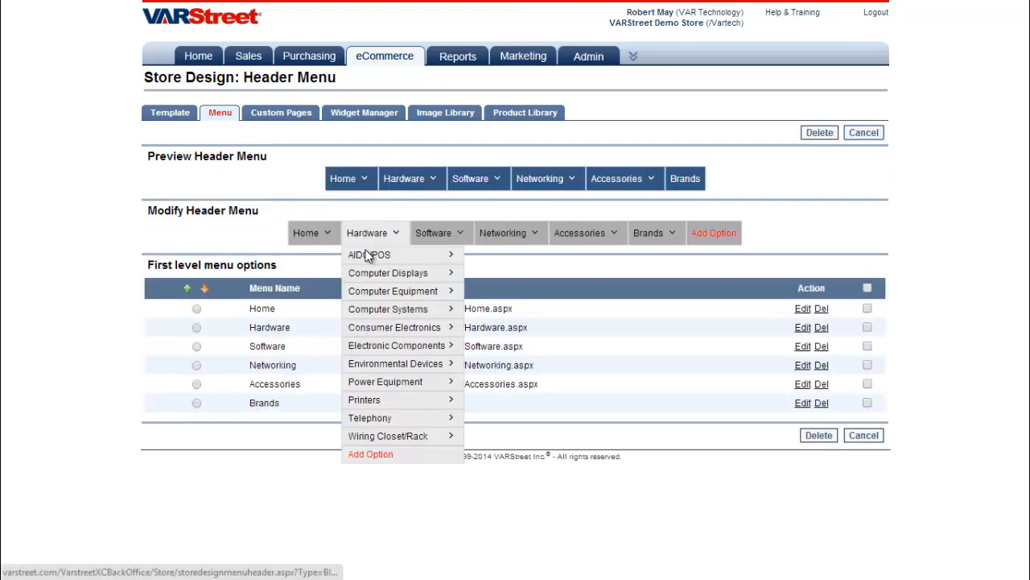
mouse_move(451, 255)
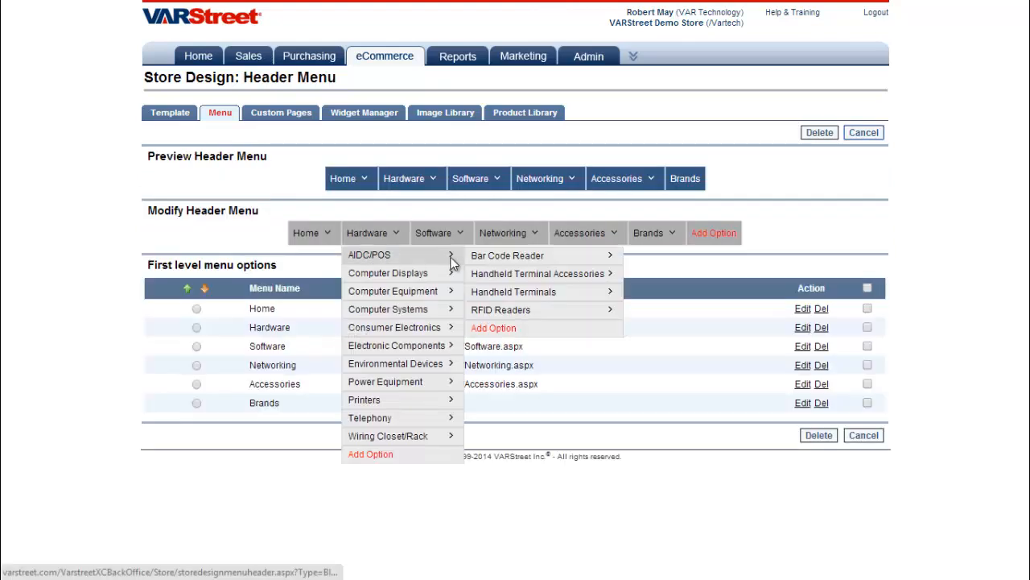
mouse_move(594, 256)
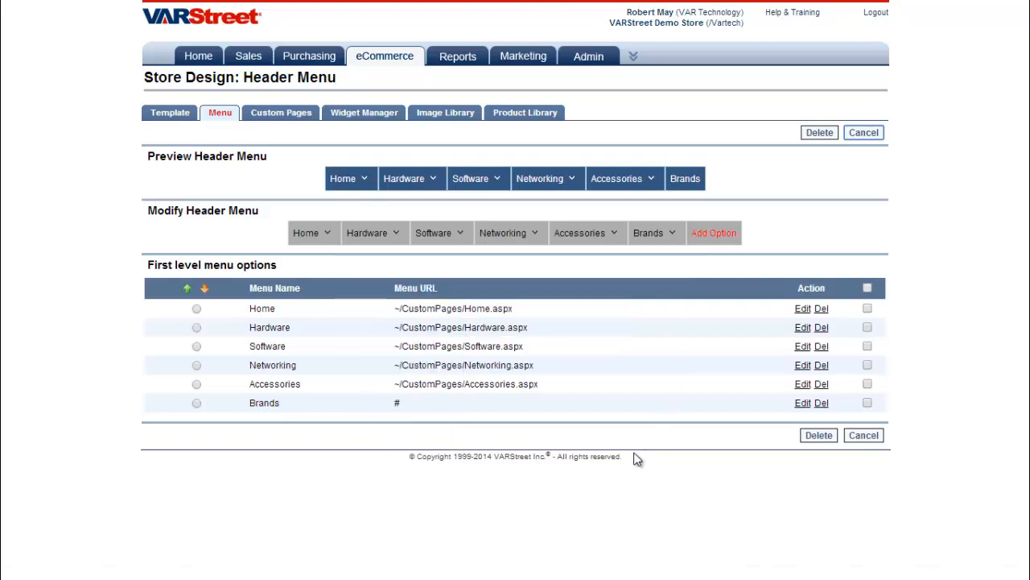
Open the Custom Pages list and scroll through pages like Home, AboutUs and Promotions
click(286, 114)
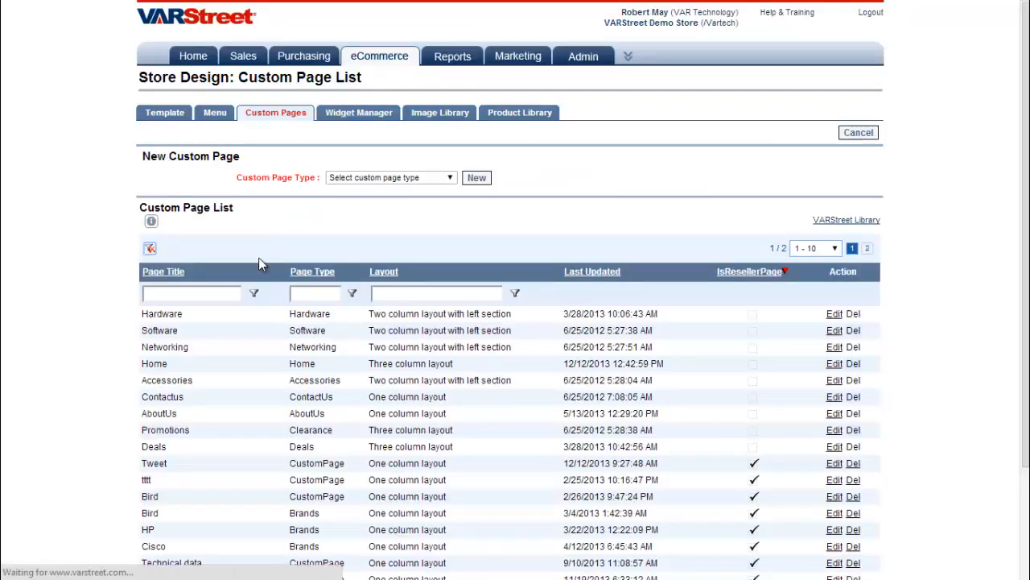
scroll(242, 290, down, 3)
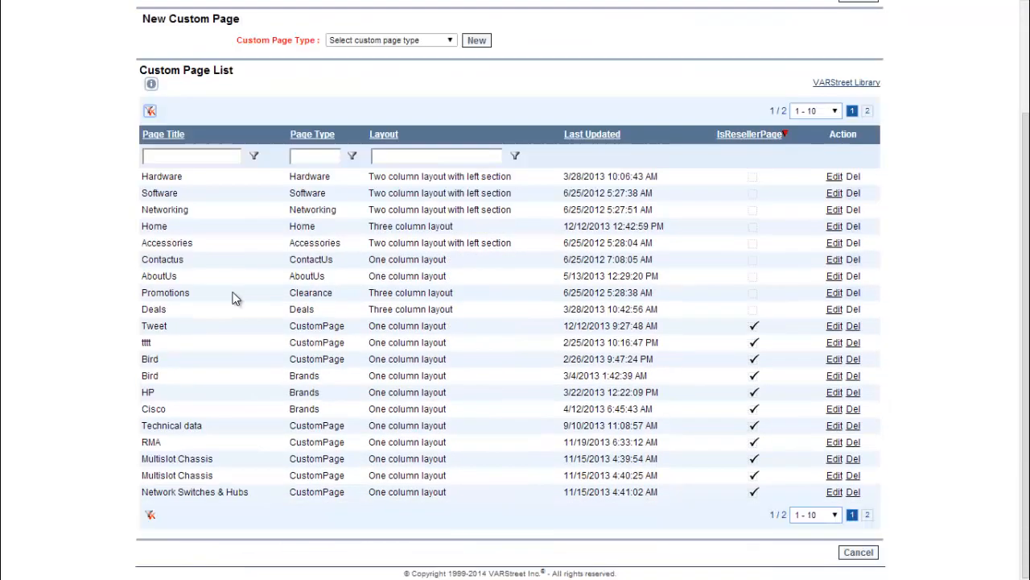
double_click(149, 275)
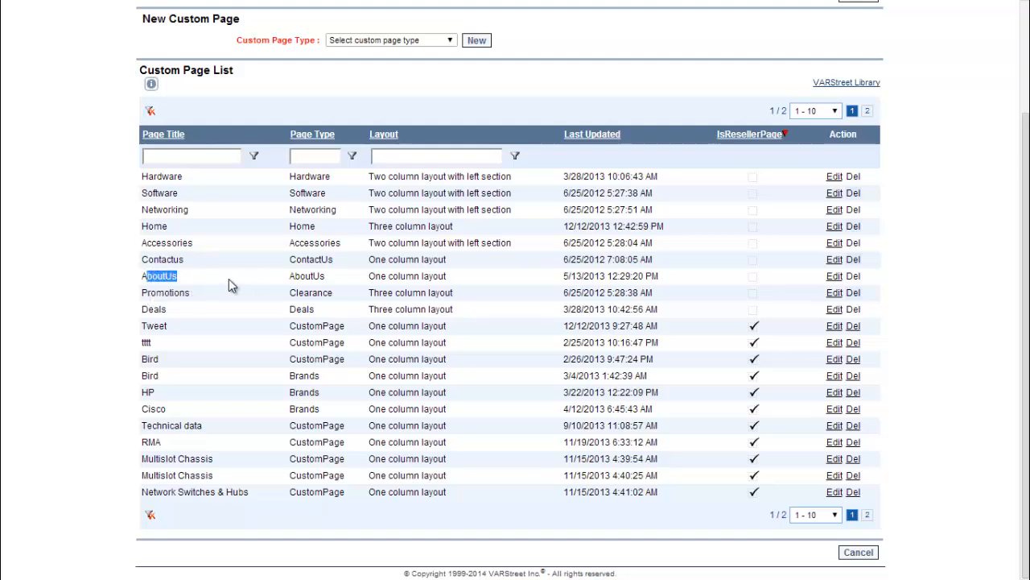
click(229, 278)
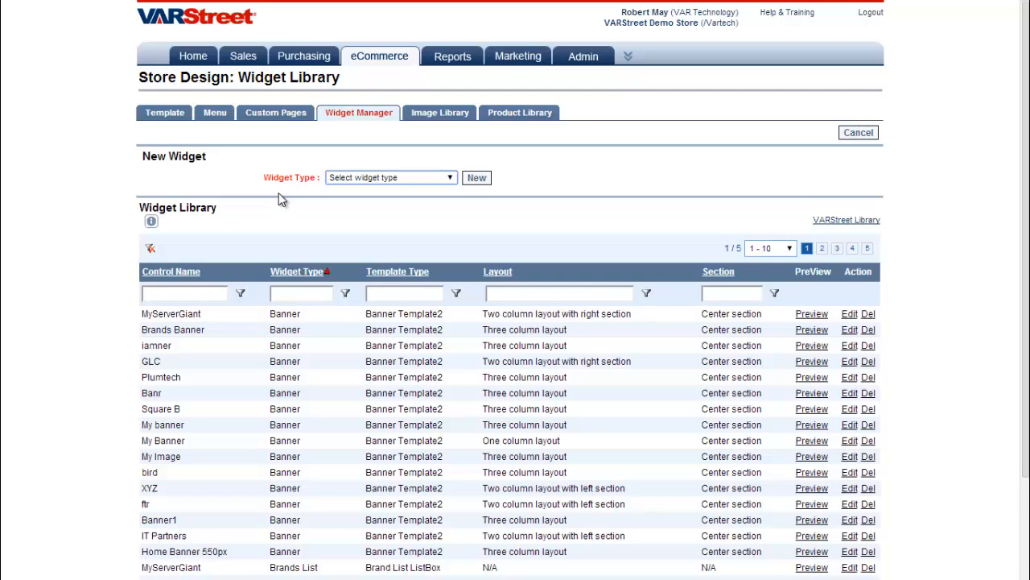
Open the Widget Manager and look over the Widget Type list without choosing one
click(346, 117)
scroll(267, 207, down, 2)
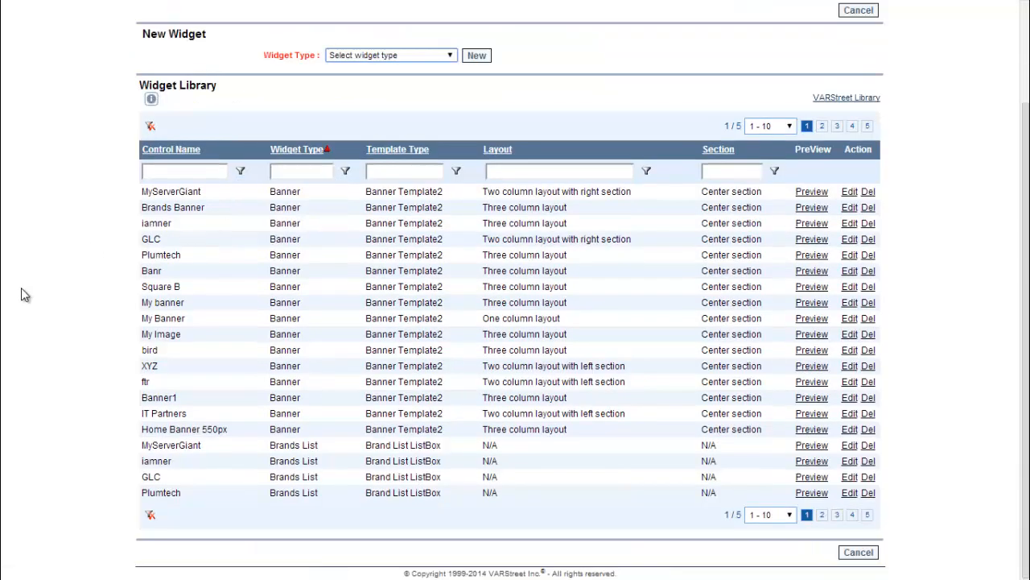
scroll(22, 287, up, 1)
click(450, 102)
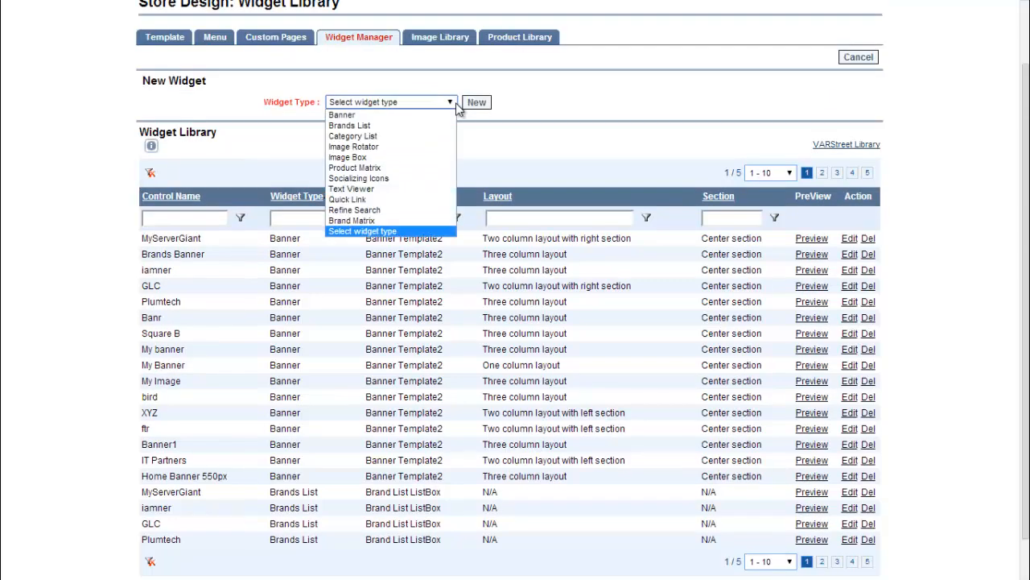
click(459, 109)
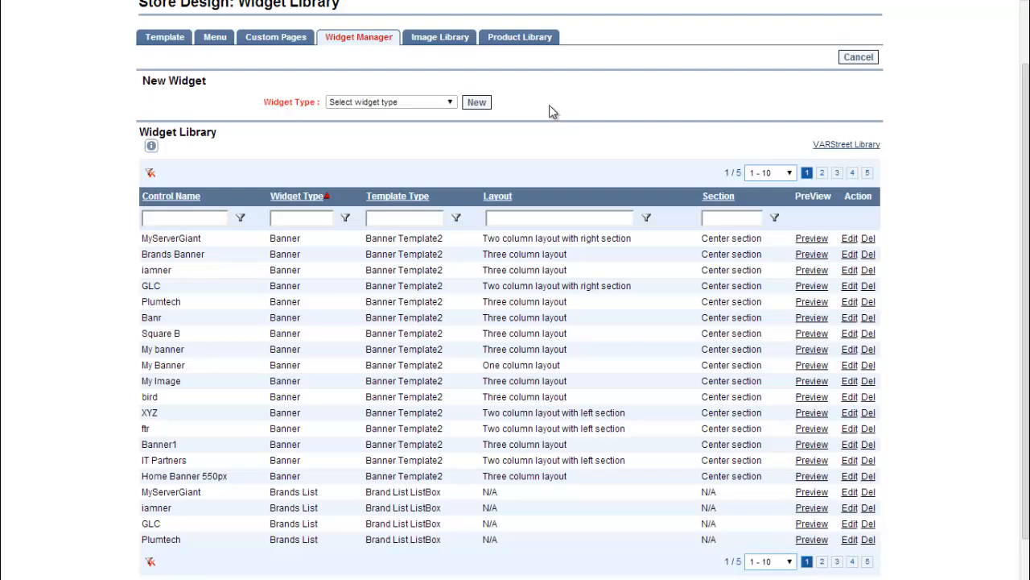
scroll(539, 121, up, 2)
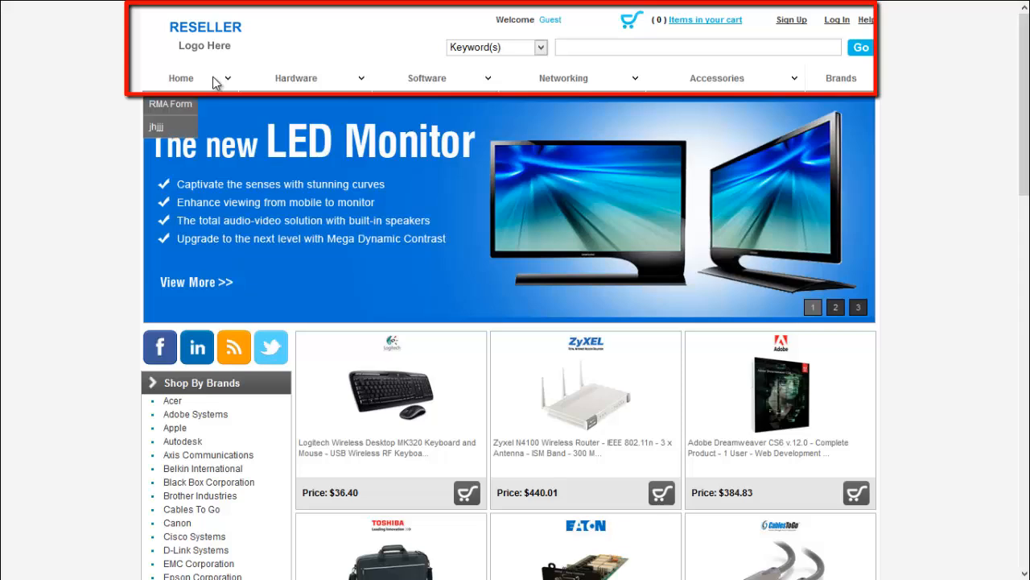
Browse the storefront's category menus and scroll the home page down to the footer
mouse_move(306, 85)
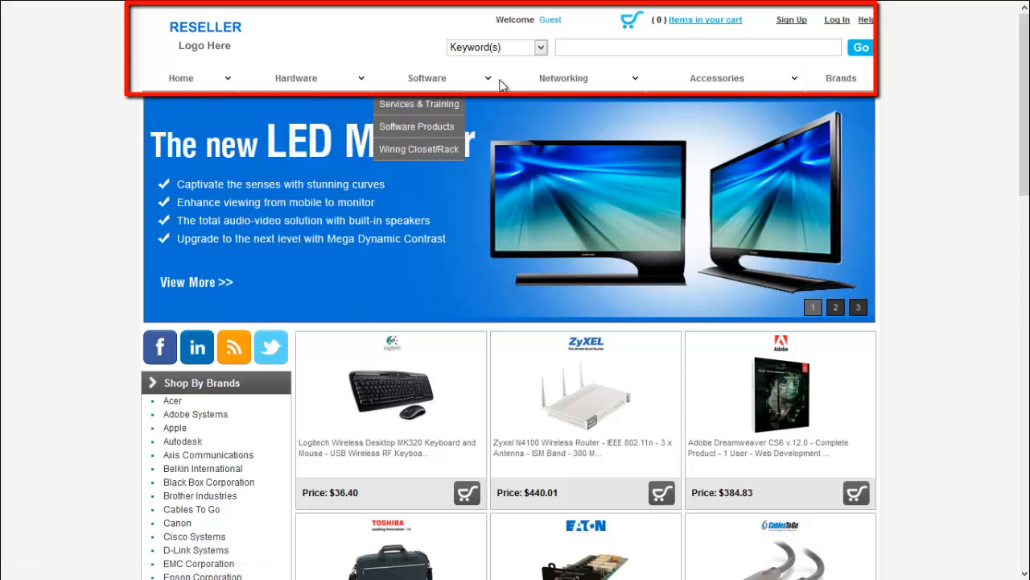
mouse_move(768, 92)
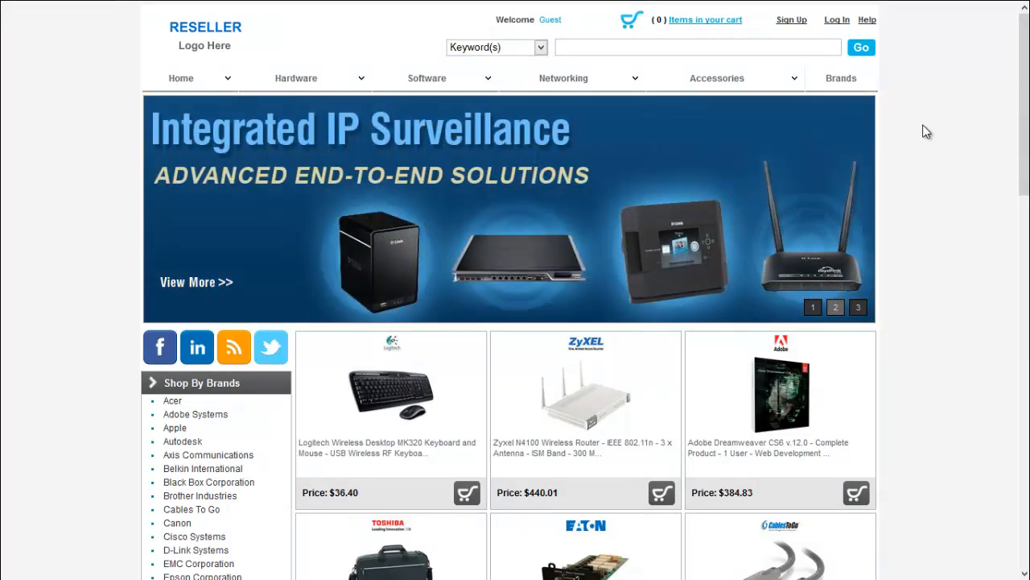
scroll(924, 165, down, 4)
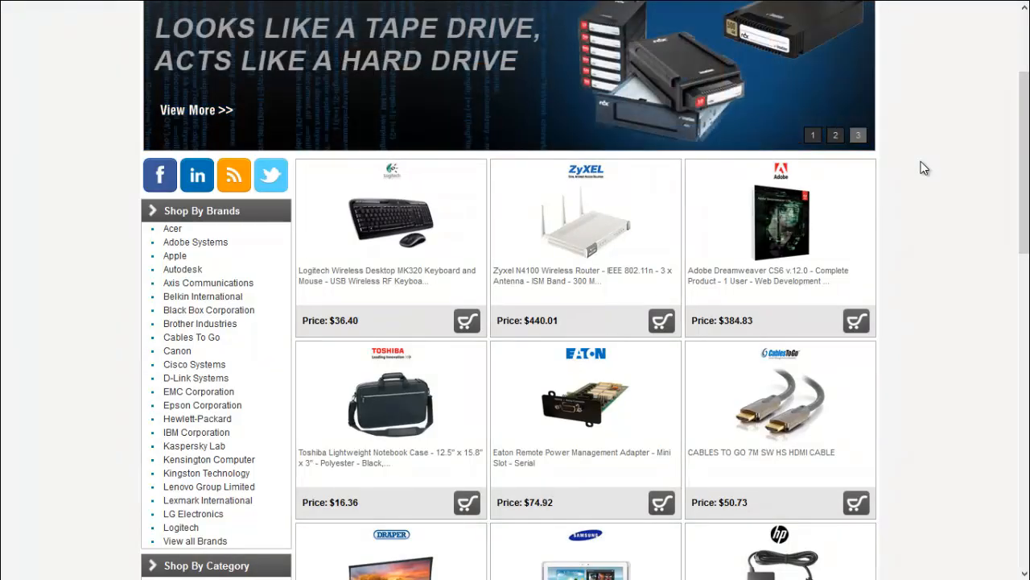
scroll(924, 168, down, 3)
scroll(924, 168, down, 7)
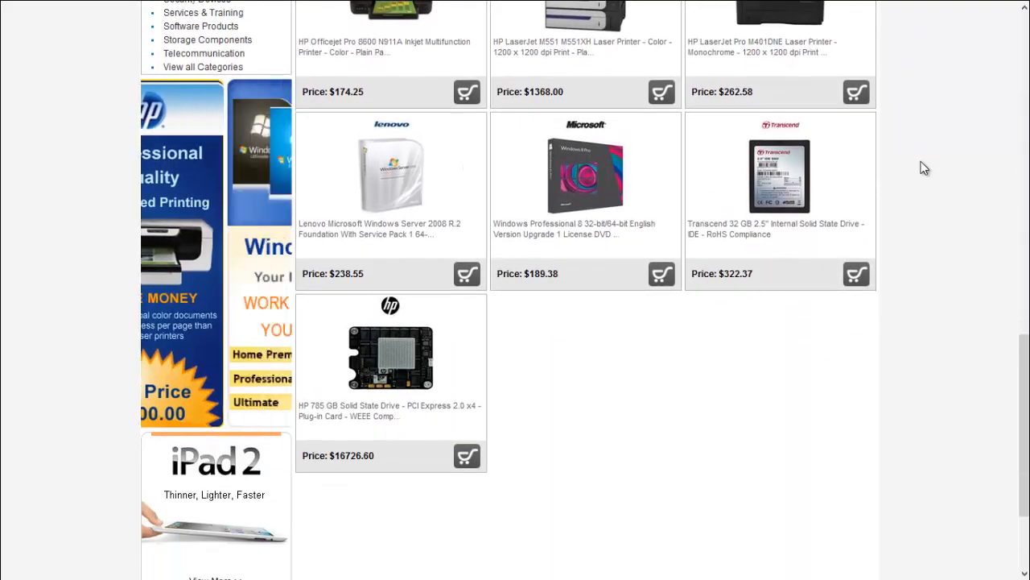
scroll(925, 167, down, 2)
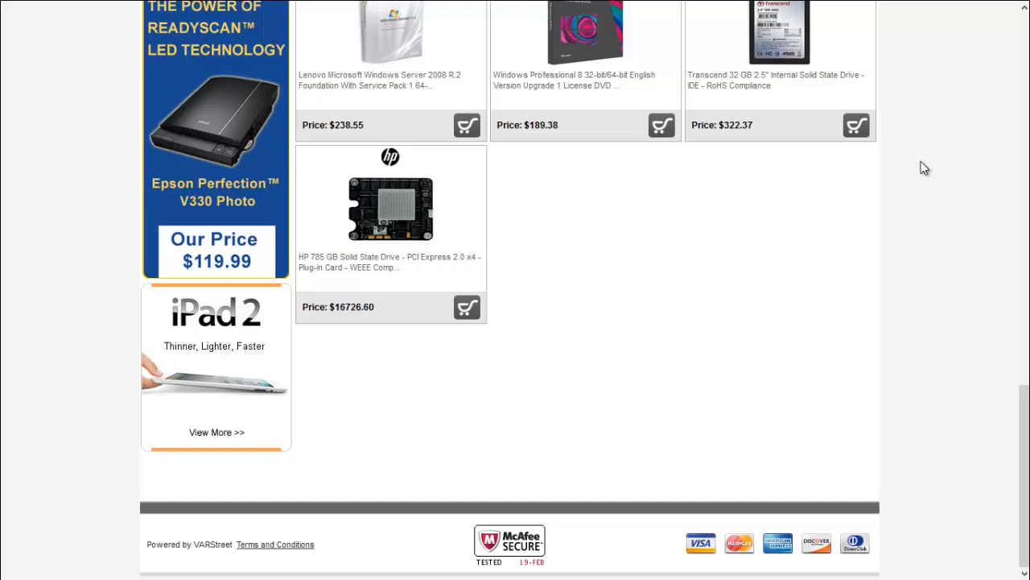
scroll(923, 167, up, 12)
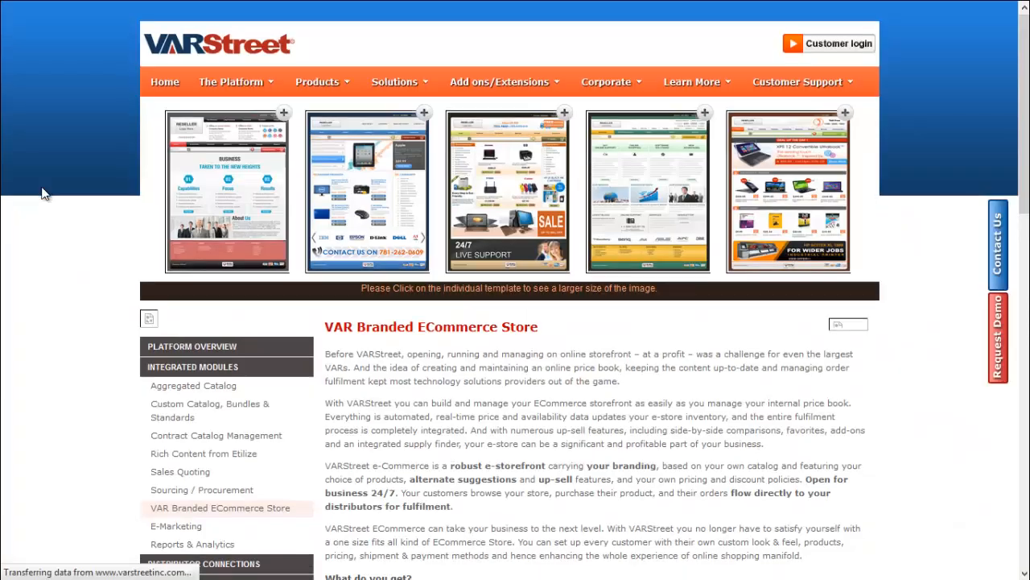
scroll(44, 193, down, 1)
Advance the template carousel to reveal more storefront designs
scroll(44, 193, up, 2)
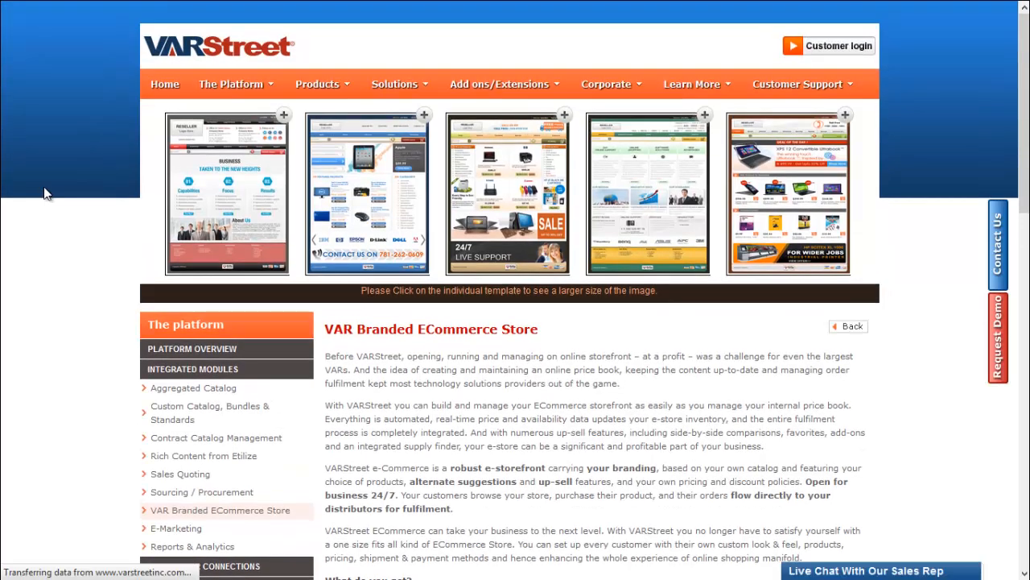
click(870, 194)
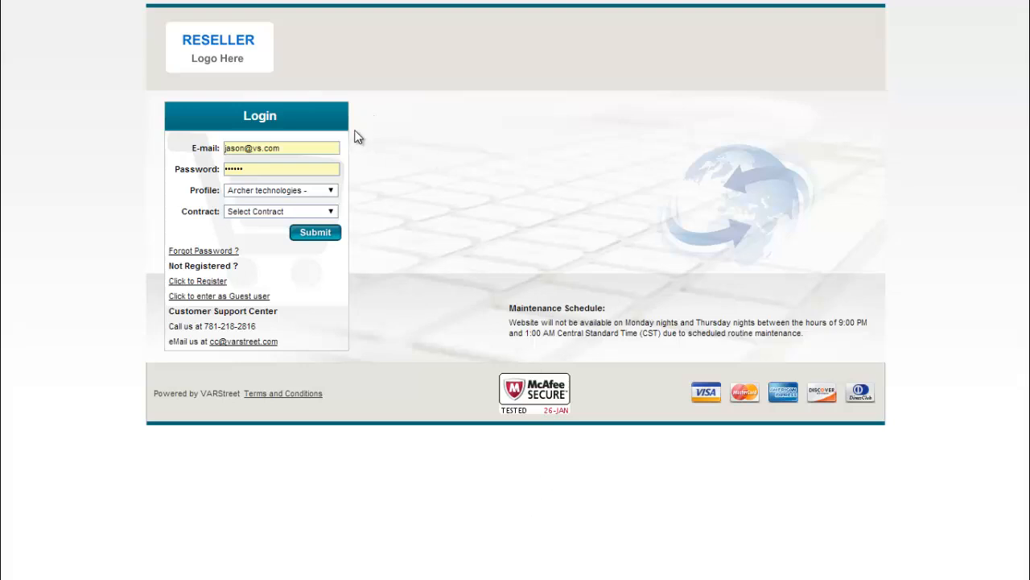
Sign in with the customer's e-mail and password under Archer technologies and look over the menus
click(335, 148)
click(328, 237)
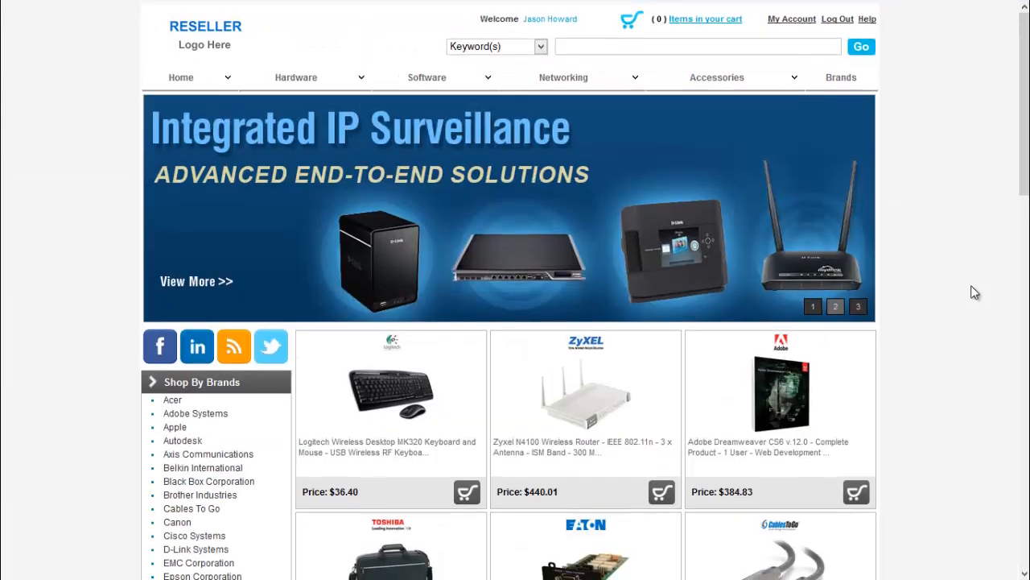
mouse_move(301, 80)
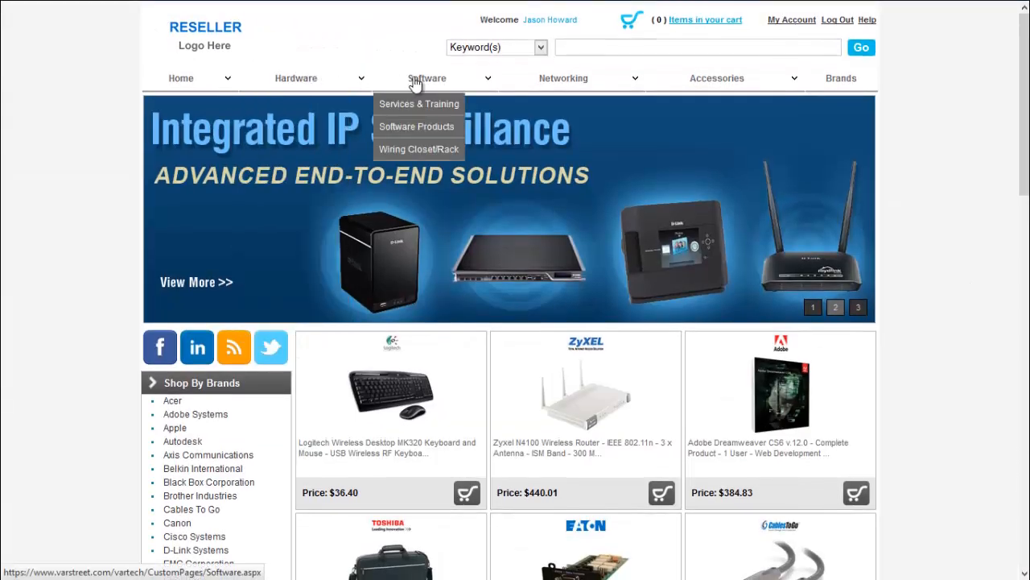
mouse_move(569, 91)
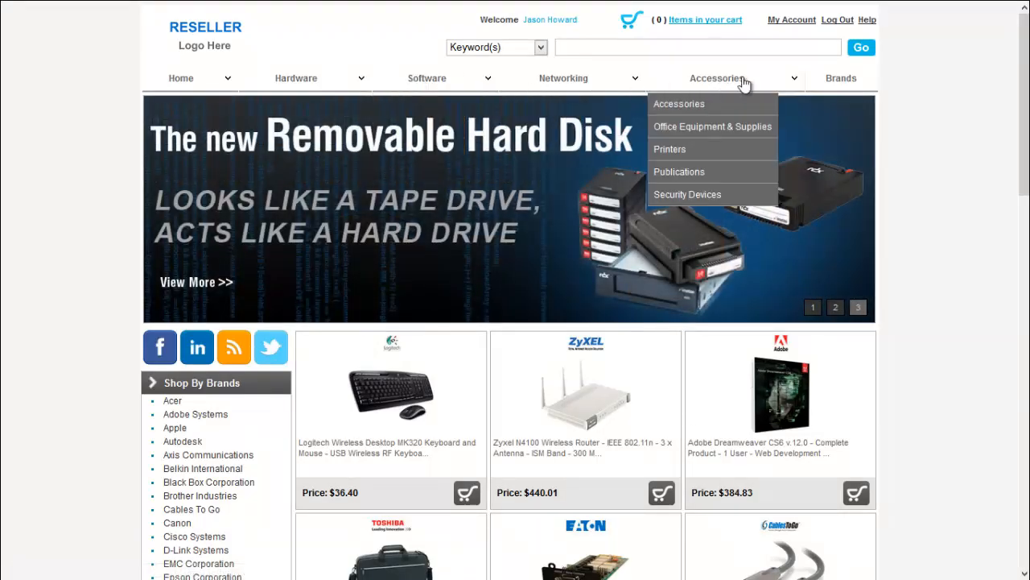
Scroll the logged-in home page to the Shop By Category section and show the search type options
scroll(260, 223, down, 2)
drag(259, 214, 180, 212)
scroll(193, 314, down, 2)
drag(249, 394, 247, 395)
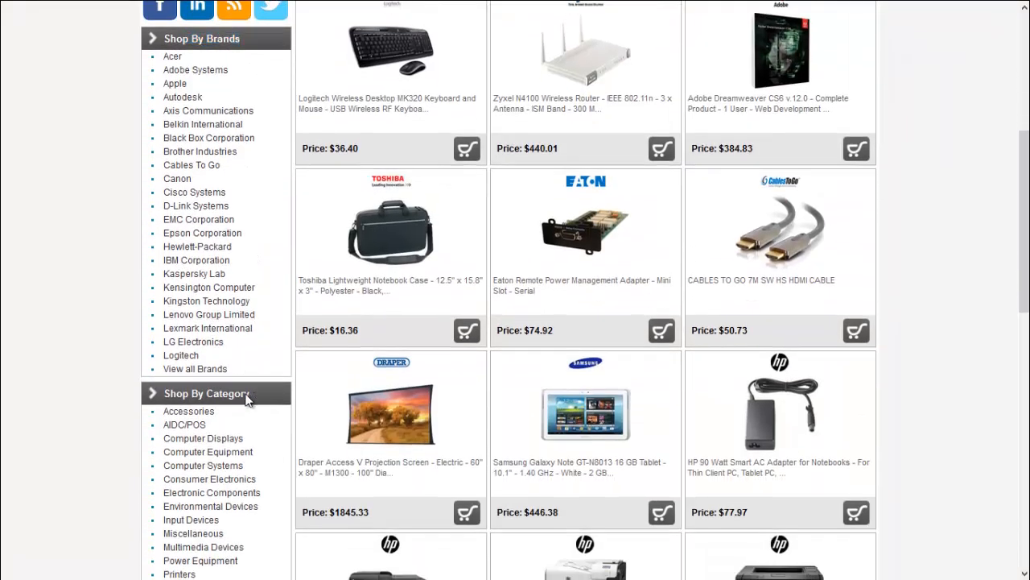
drag(247, 394, 178, 401)
click(541, 50)
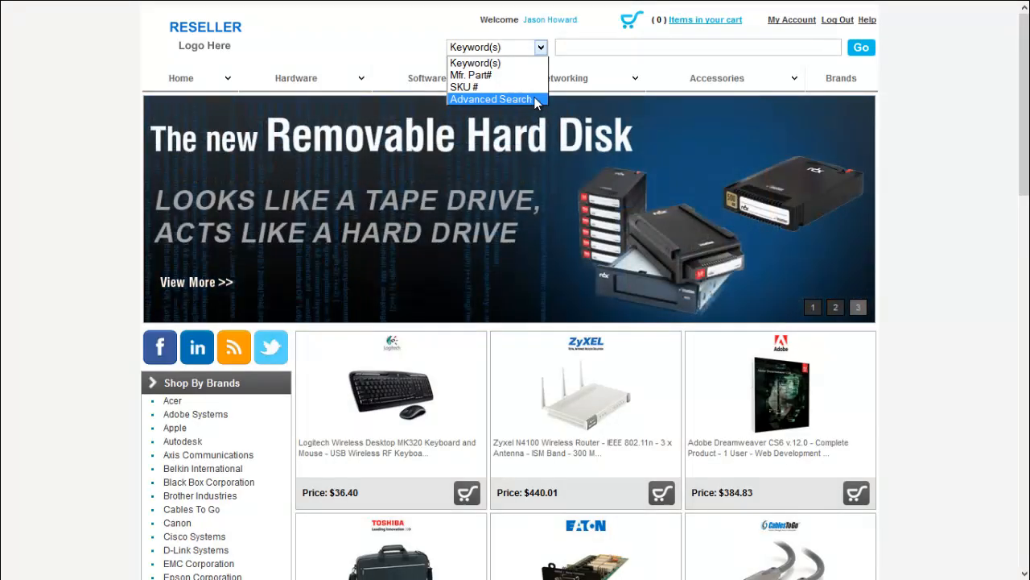
Run a Keyword(s) search for 'monitors' and scan the results
click(937, 117)
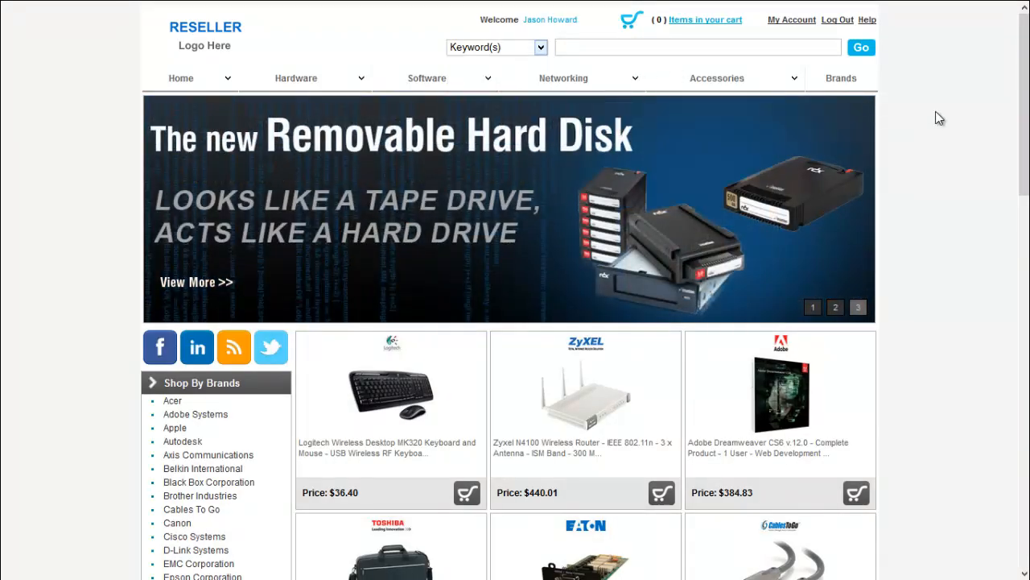
click(581, 48)
text(monitor)
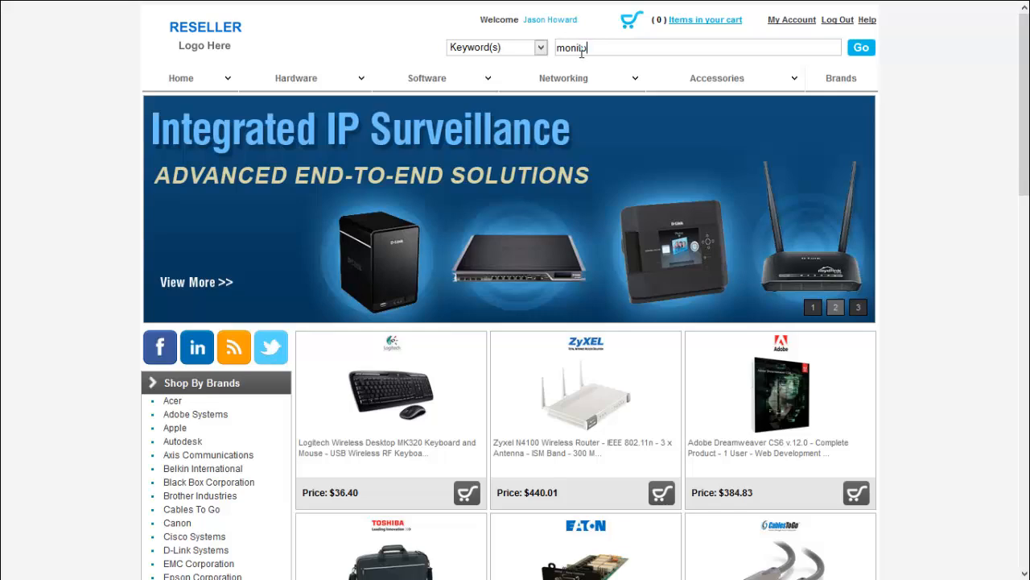
text(s)
key(Return)
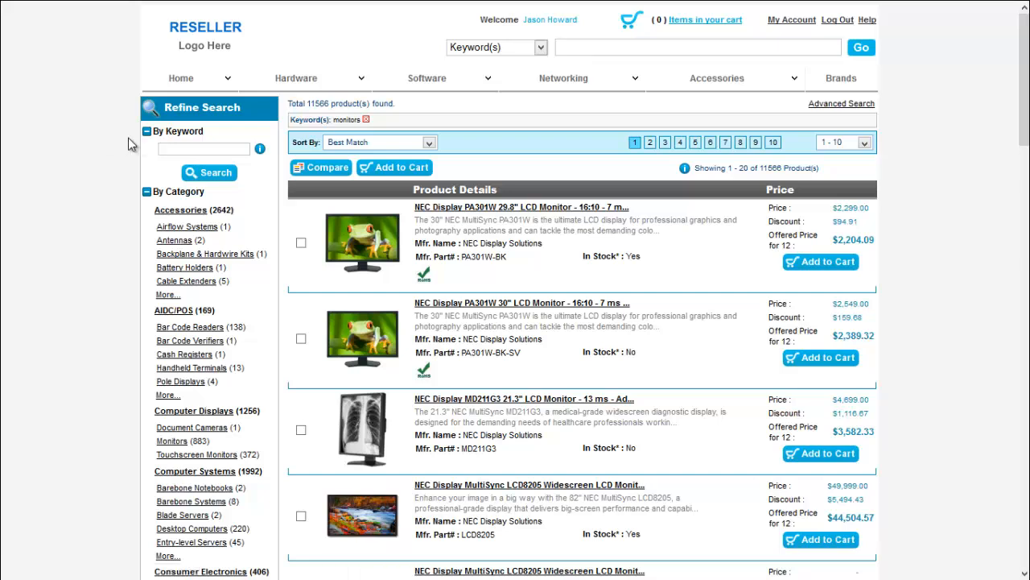
scroll(120, 194, down, 15)
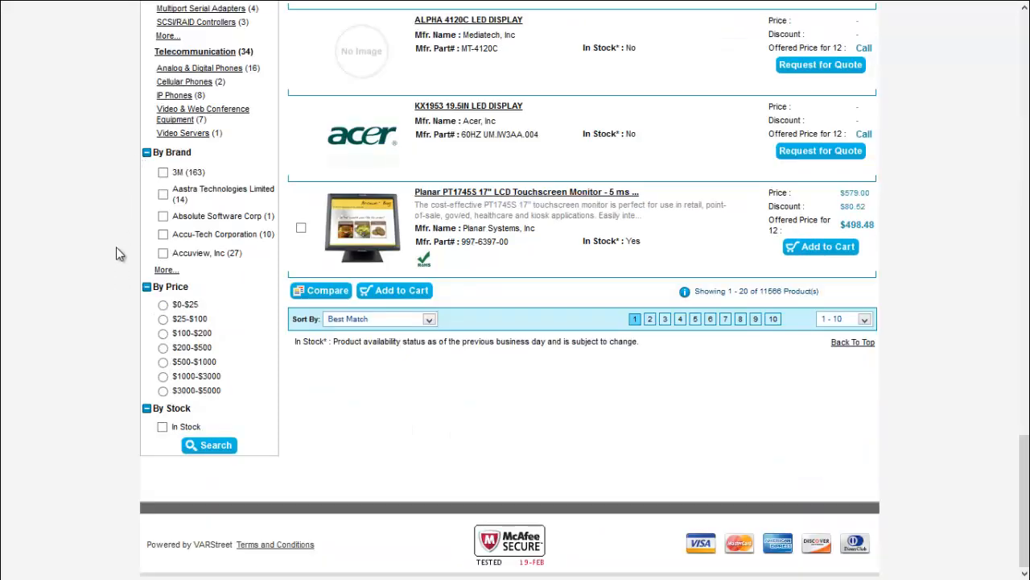
scroll(117, 254, up, 10)
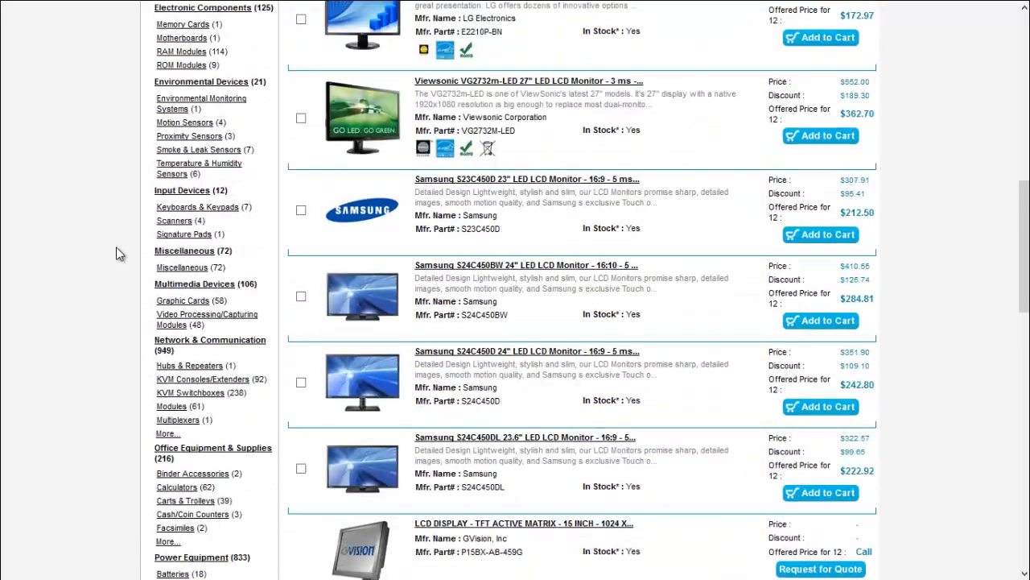
scroll(117, 254, up, 7)
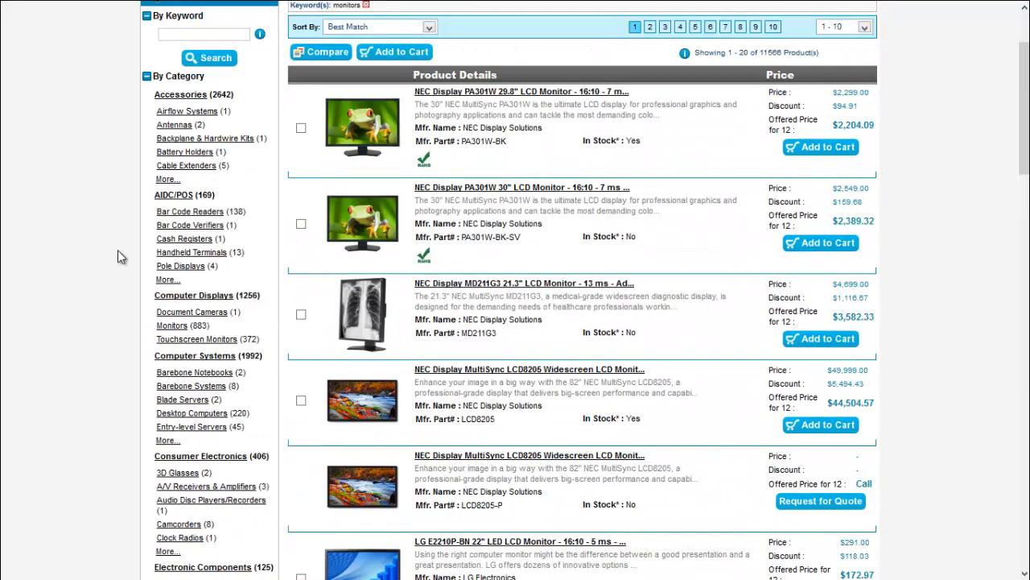
Narrow the results to the Monitors category and open the NEC PA301W-BK-SV product details
click(171, 326)
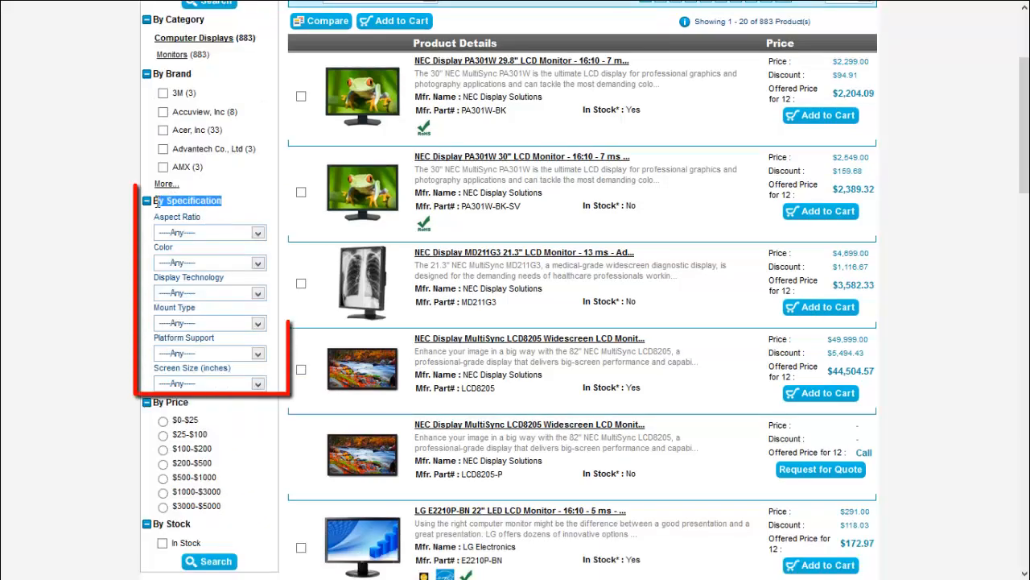
click(90, 256)
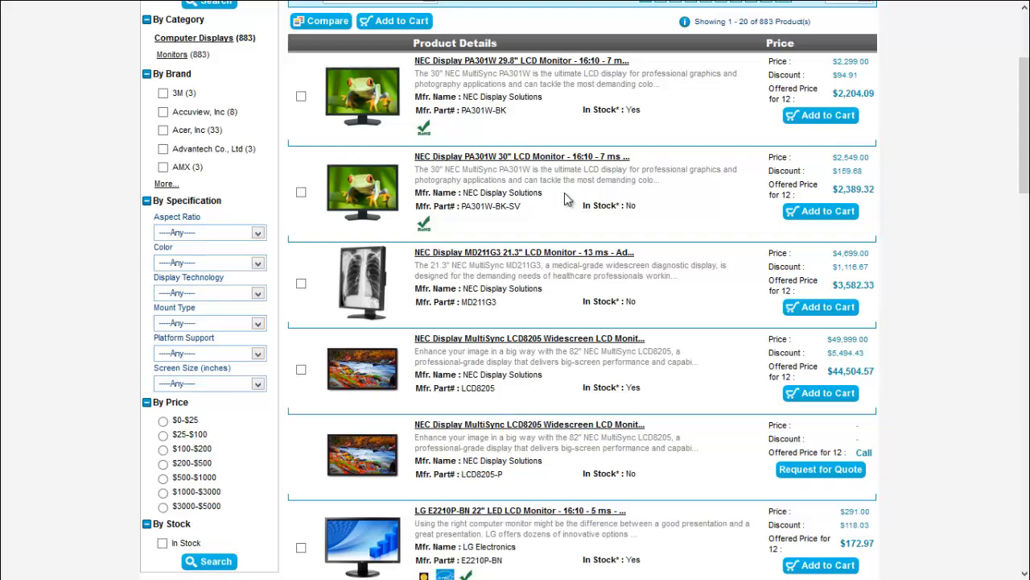
click(517, 158)
scroll(429, 231, down, 1)
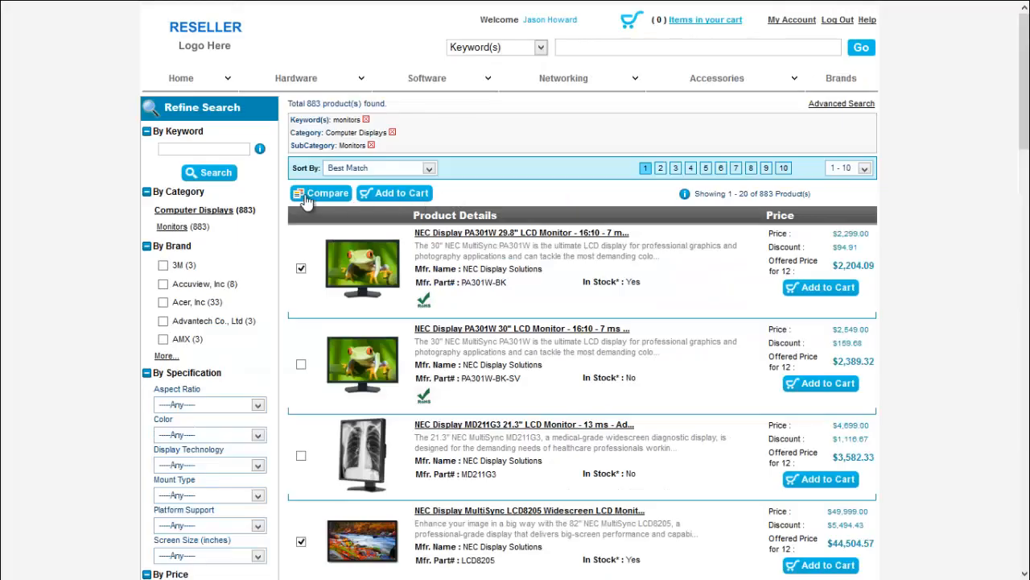
Compare the checked NEC monitors side by side and scroll through the comparison table
click(320, 197)
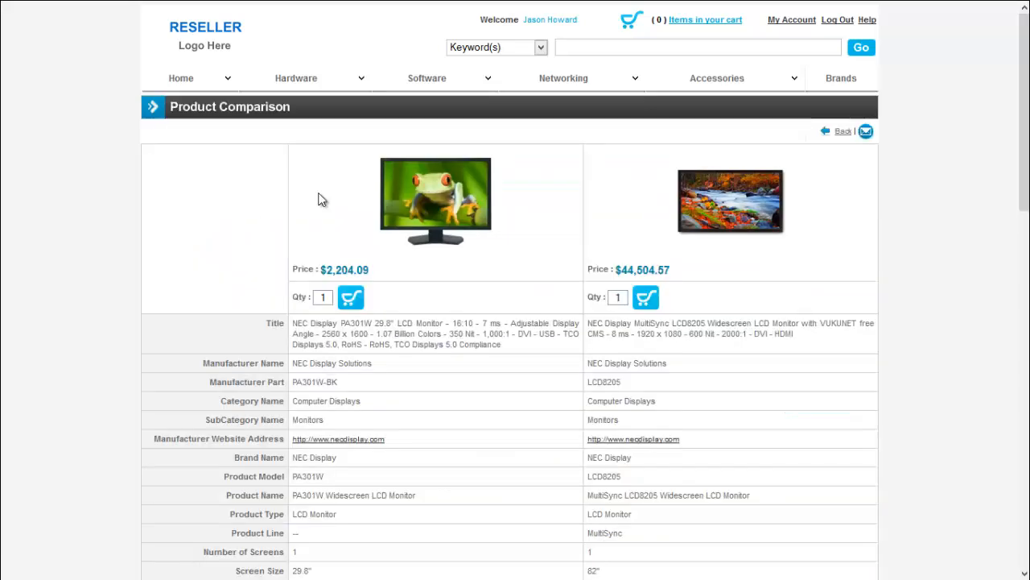
scroll(321, 200, down, 13)
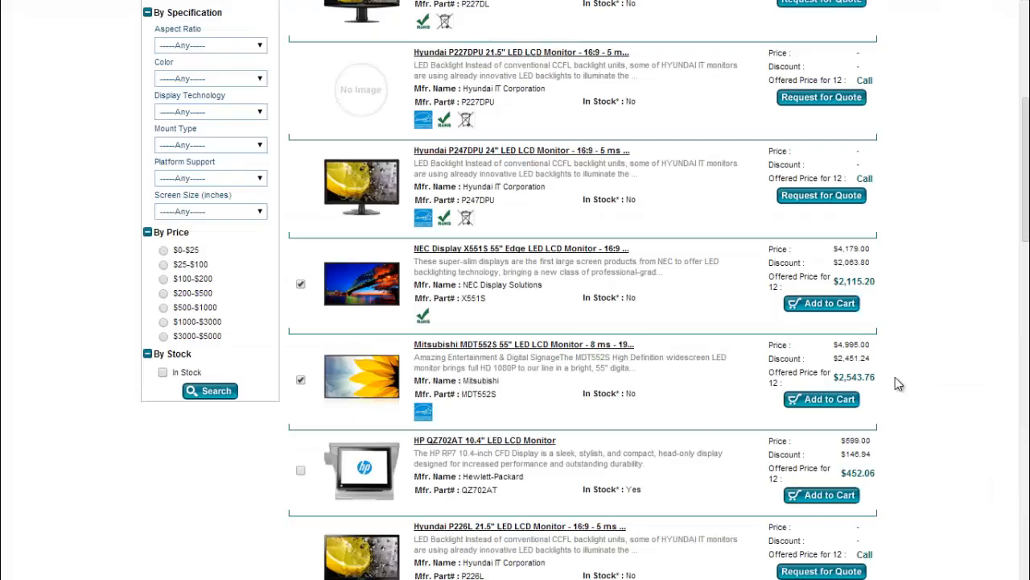
scroll(897, 385, up, 3)
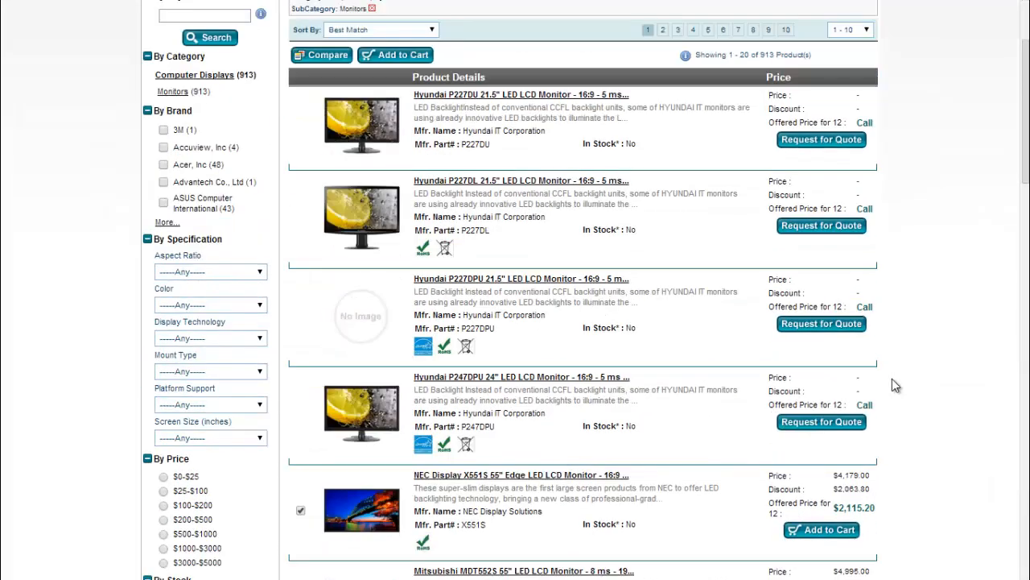
Add the checked NEC X551S to the cart and review the two-monitor cart totalling $5,170.90
click(416, 62)
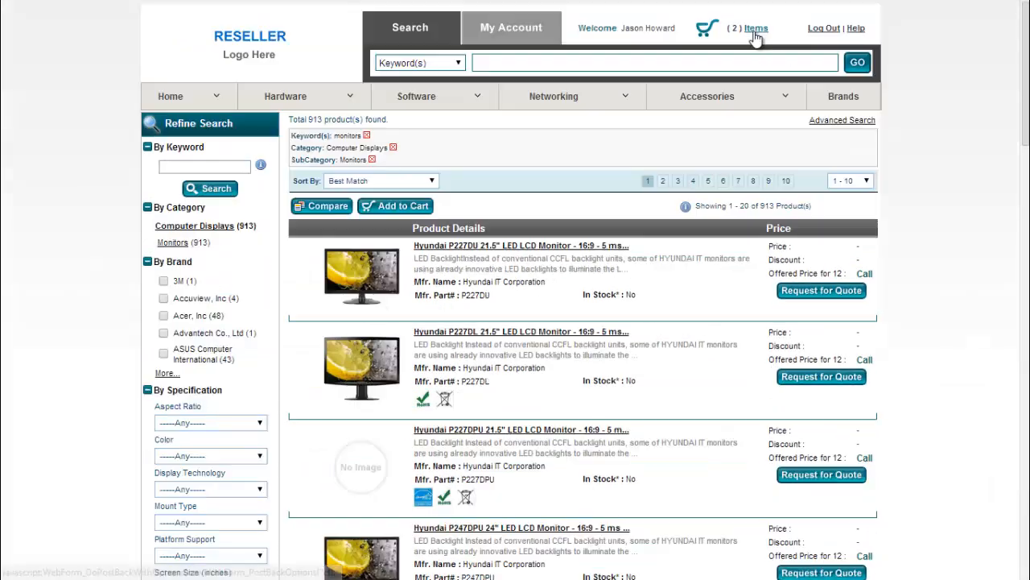
click(756, 32)
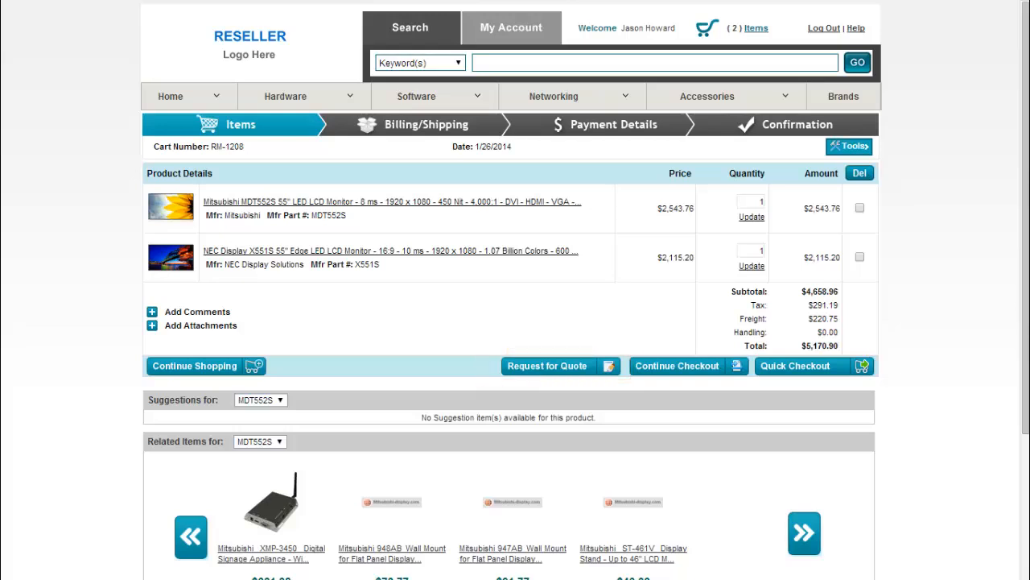
scroll(516, 322, down, 3)
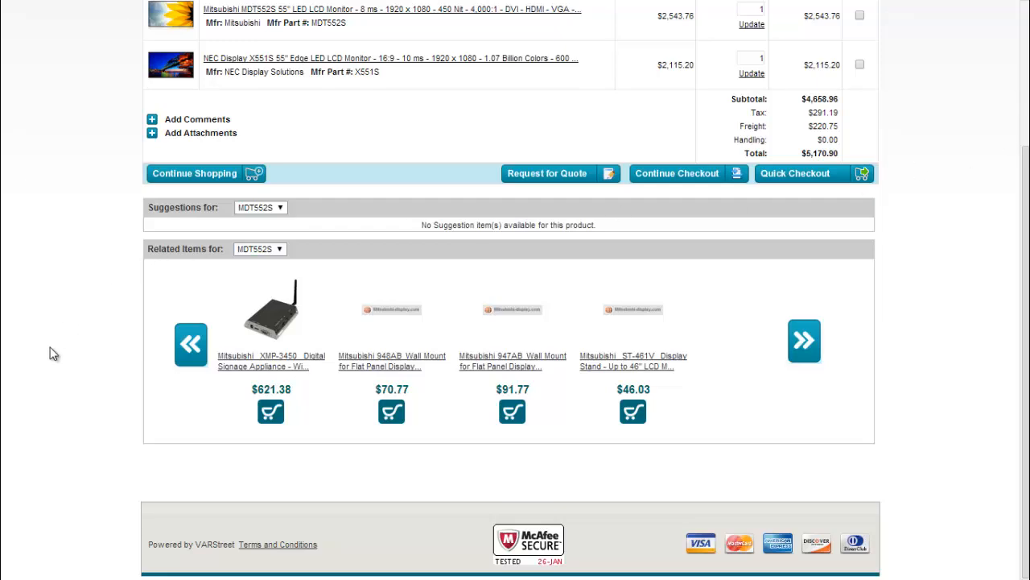
scroll(50, 355, up, 3)
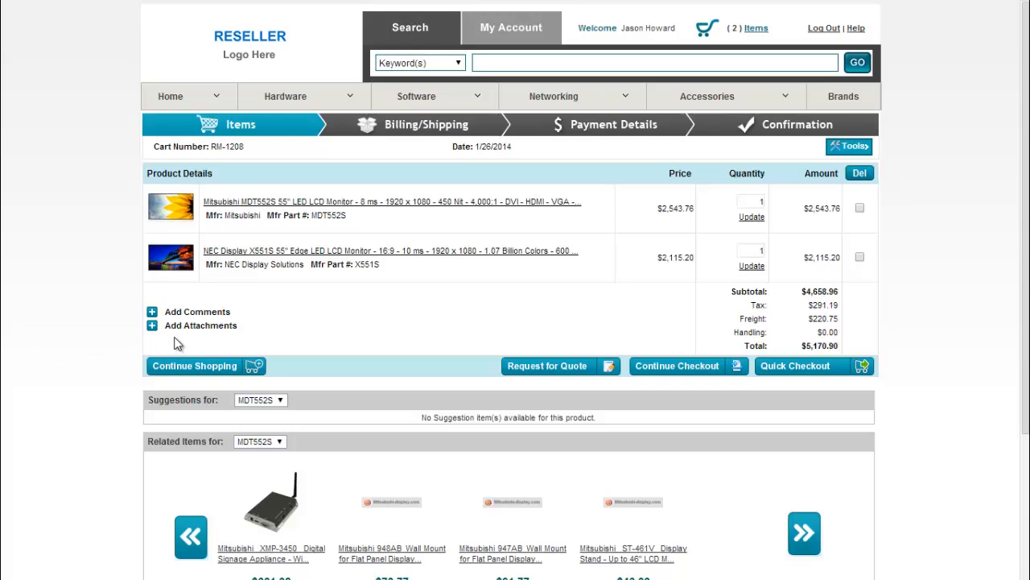
Advance through Billing/Shipping and Payment Details, keeping Company PO, to the Order Preview
click(411, 129)
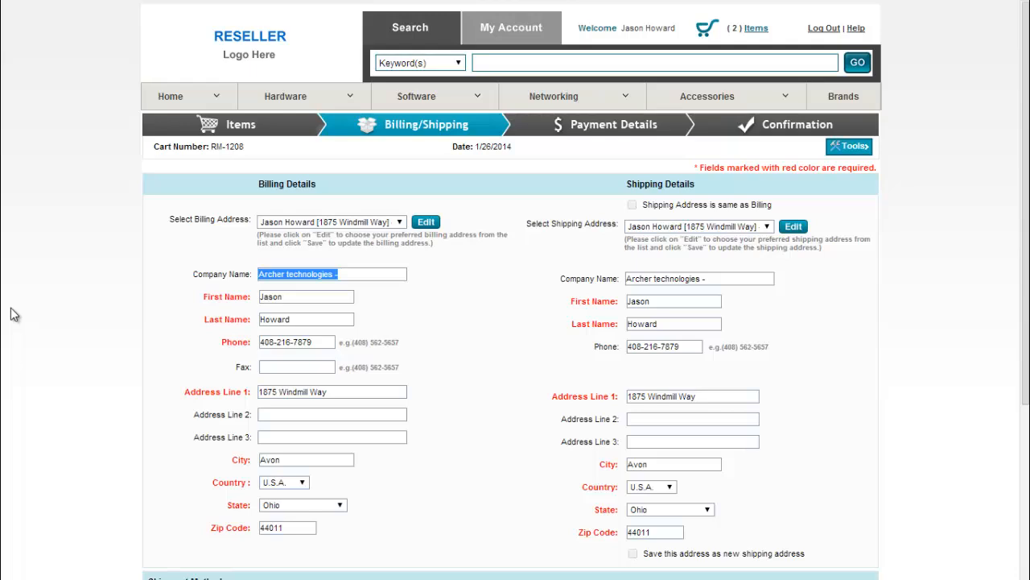
click(571, 134)
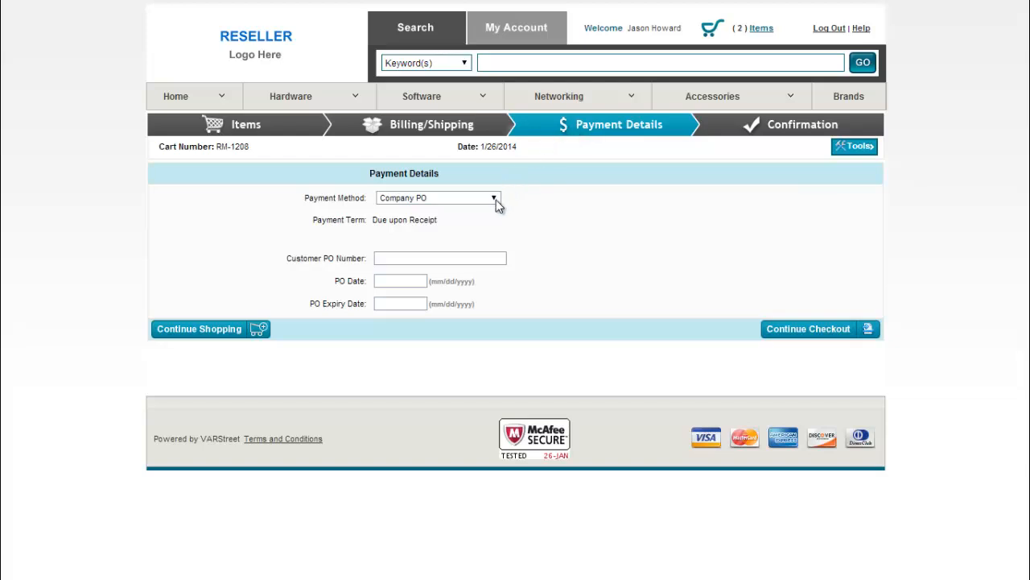
click(494, 198)
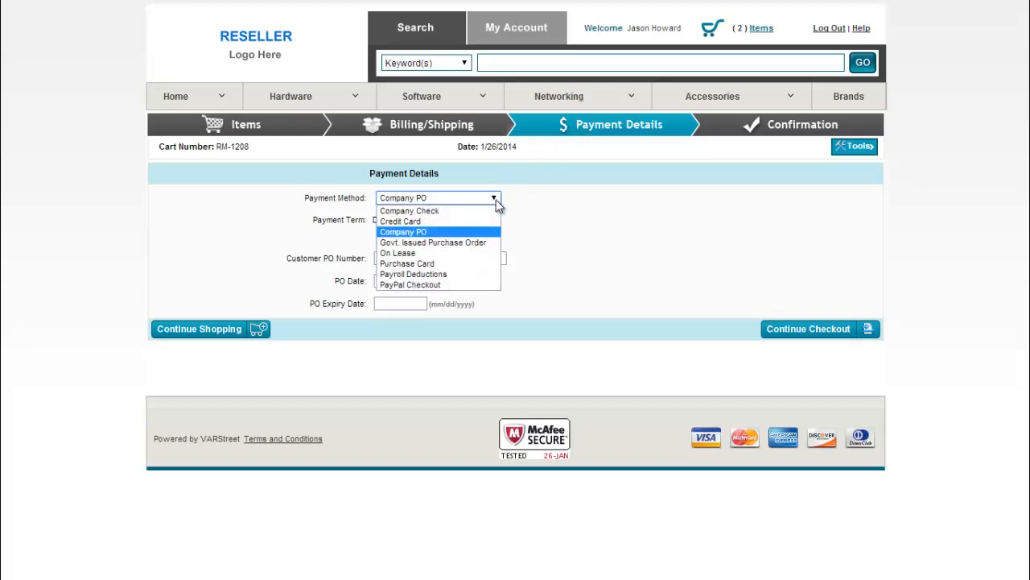
click(808, 135)
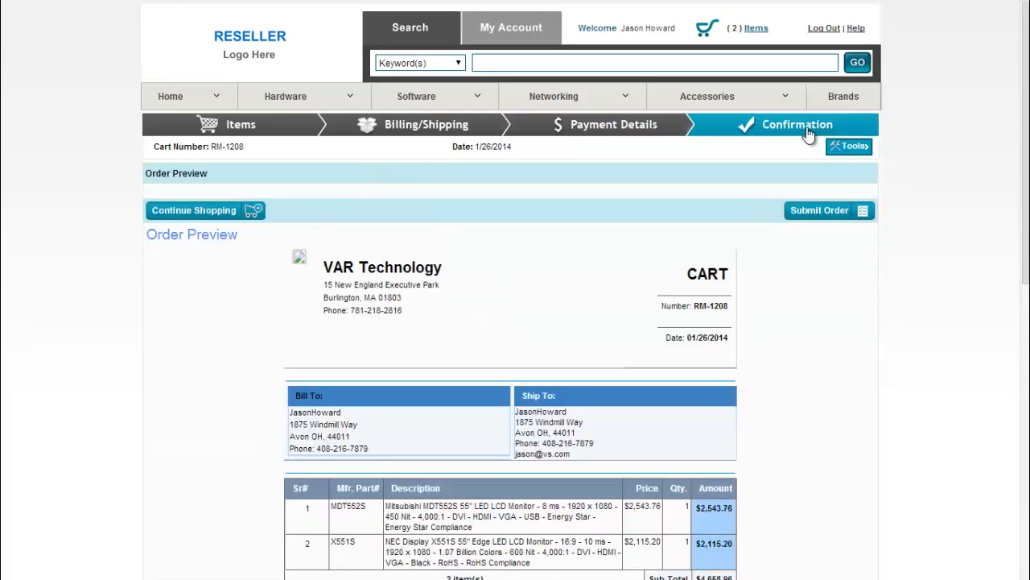
Submit the $5,170.90 two-monitor order from the bottom of the Order Preview
mouse_move(868, 147)
scroll(827, 219, down, 6)
scroll(827, 219, down, 1)
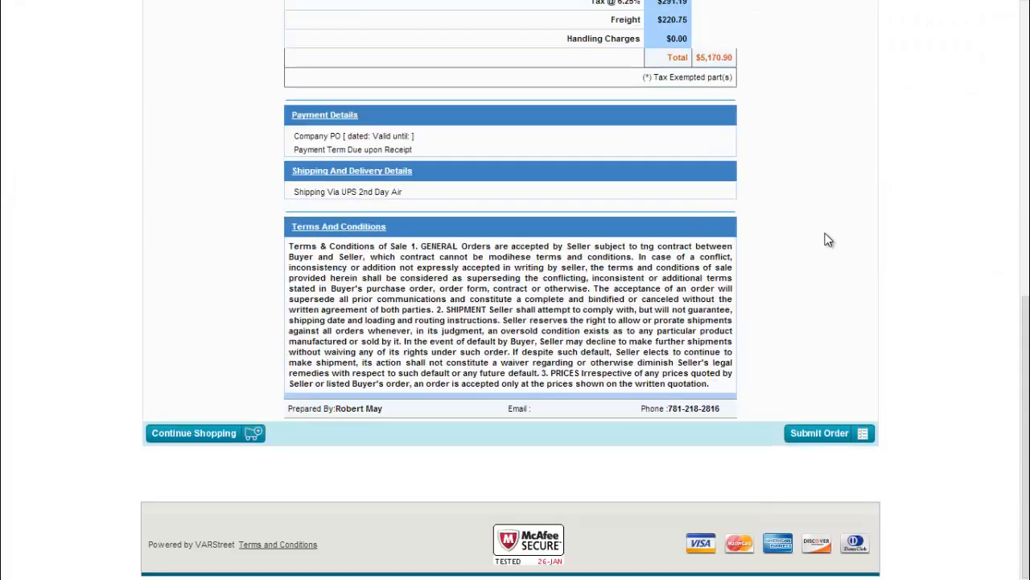
click(821, 433)
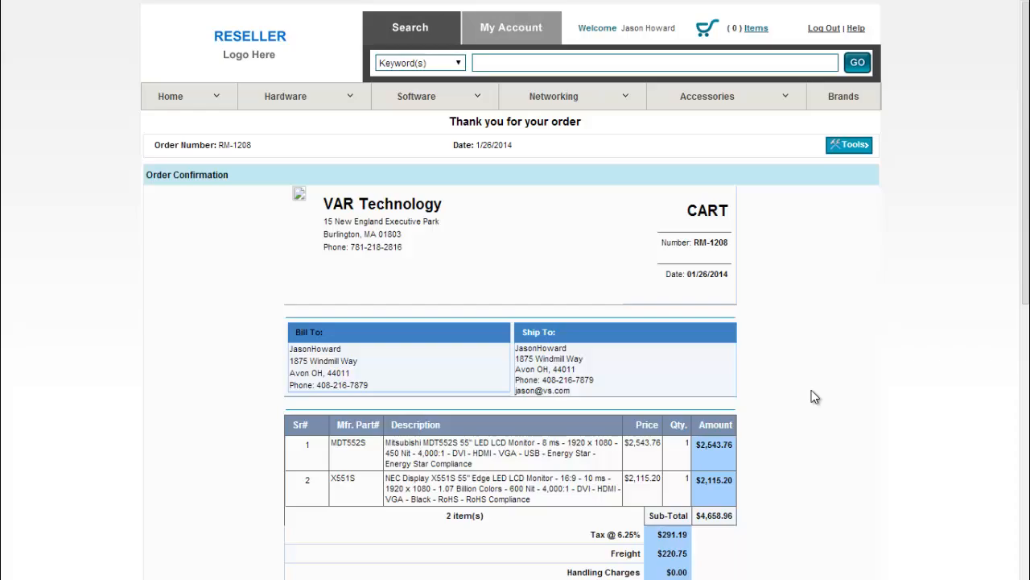
scroll(811, 390, down, 5)
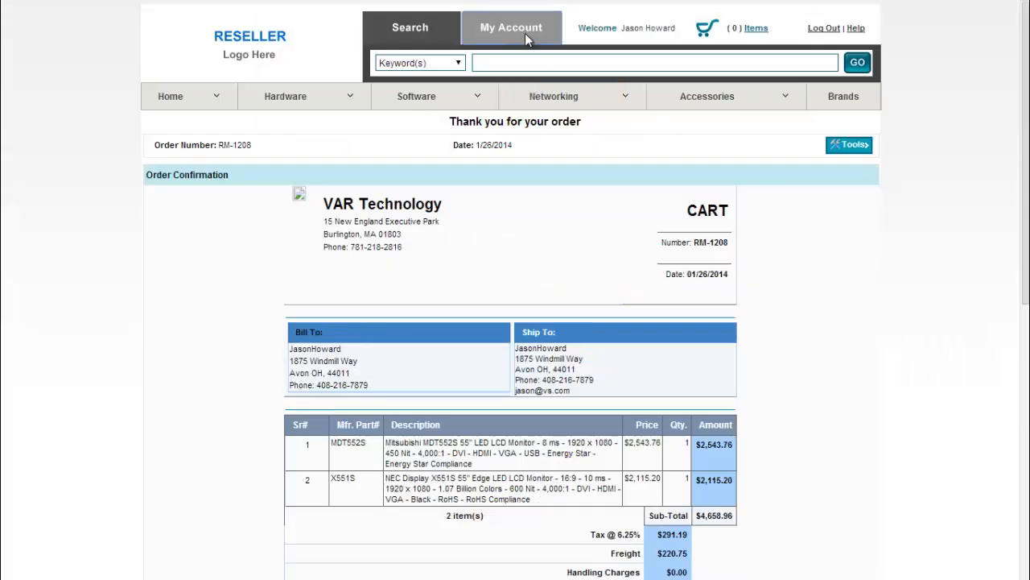
Open the Business Dashboard under My Account and view its recent quotes and carts
click(525, 36)
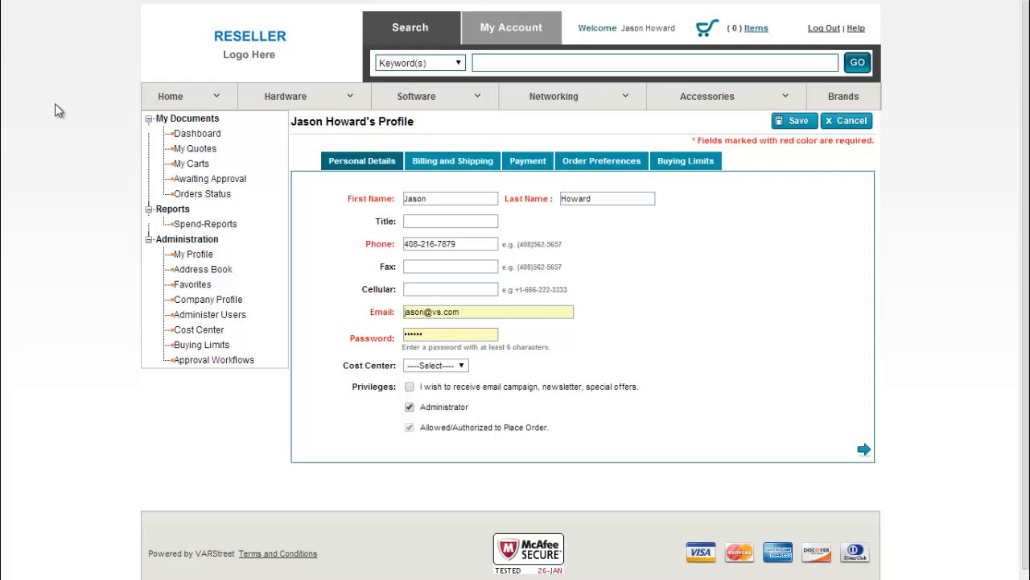
click(208, 137)
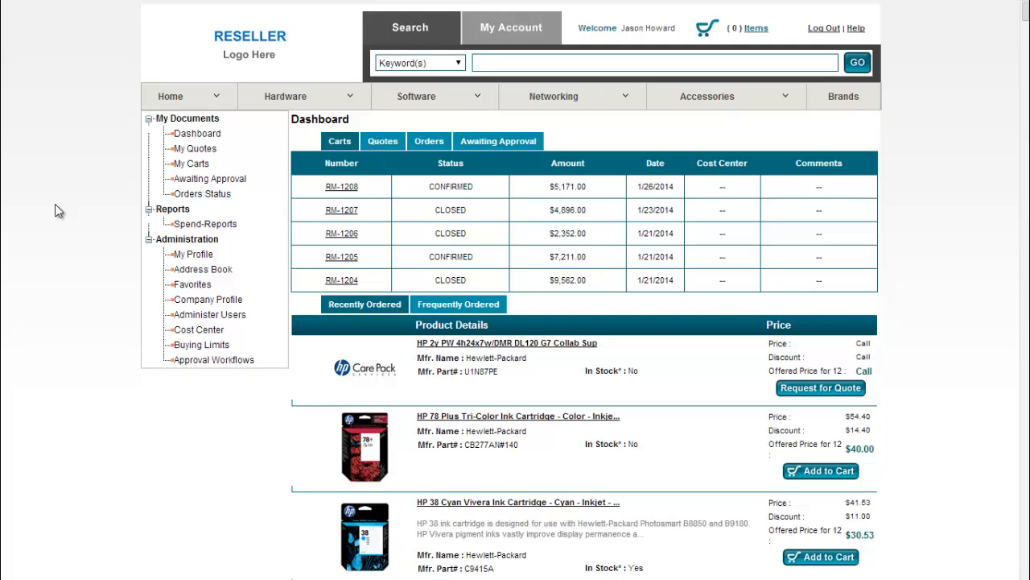
click(392, 143)
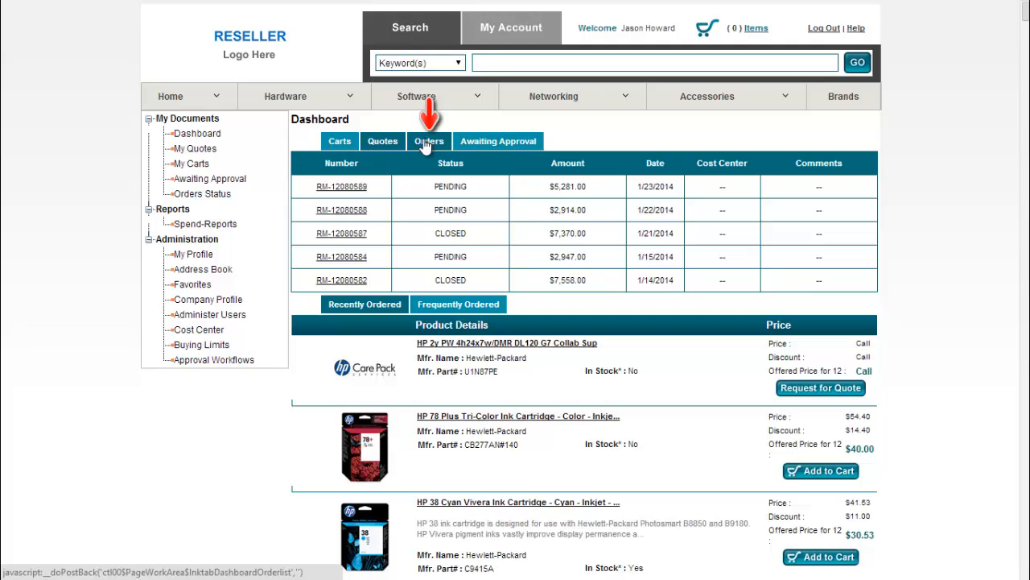
click(349, 141)
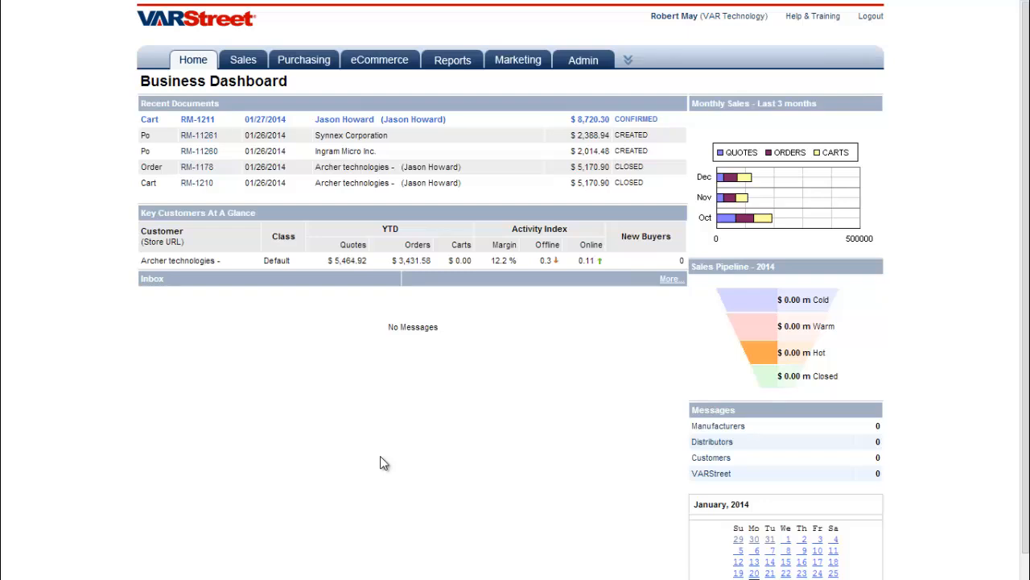
Open the View All Quotes/SO/PO listing from the Home menu
mouse_move(190, 66)
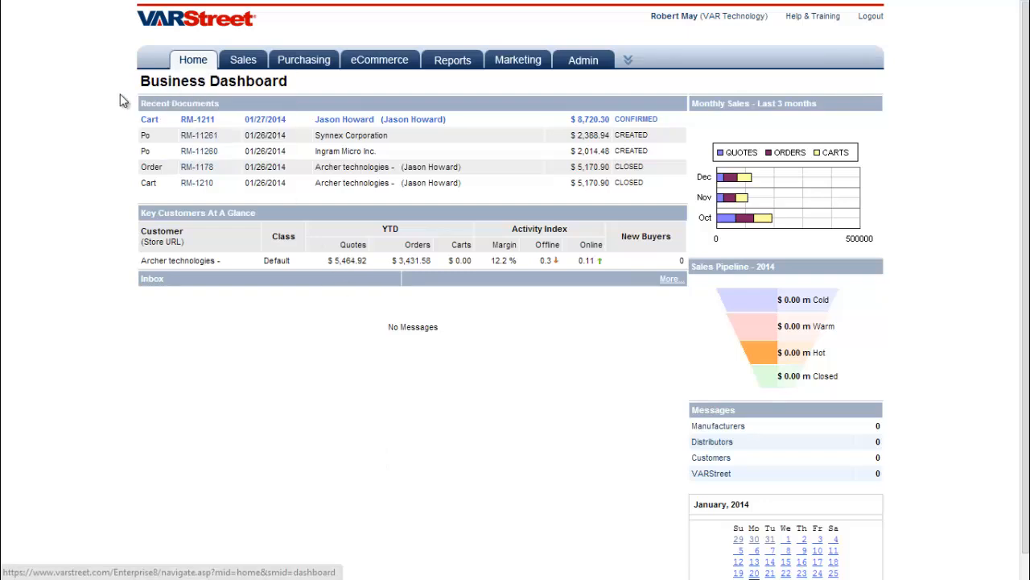
drag(136, 82, 73, 137)
click(62, 133)
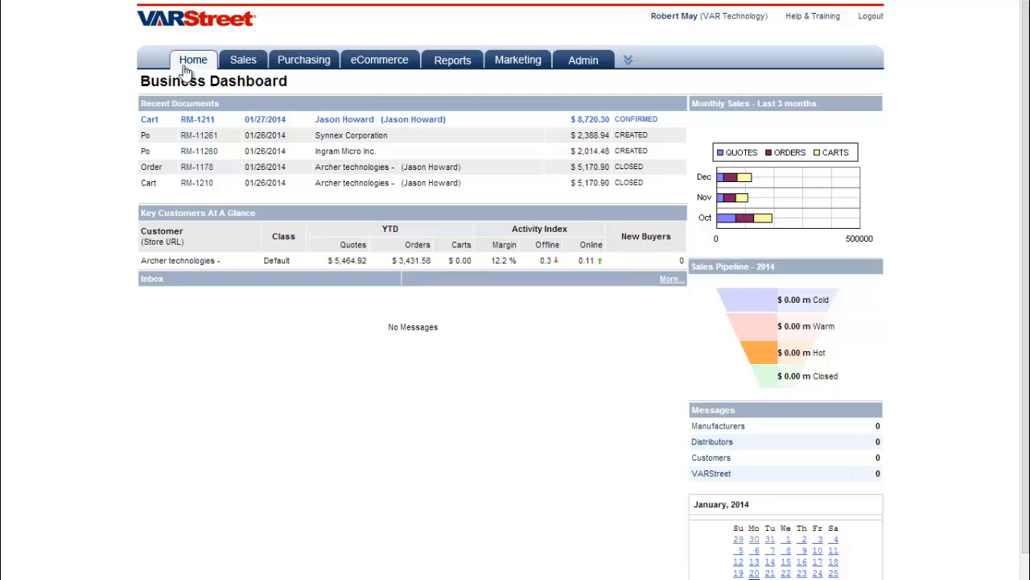
mouse_move(188, 67)
click(197, 97)
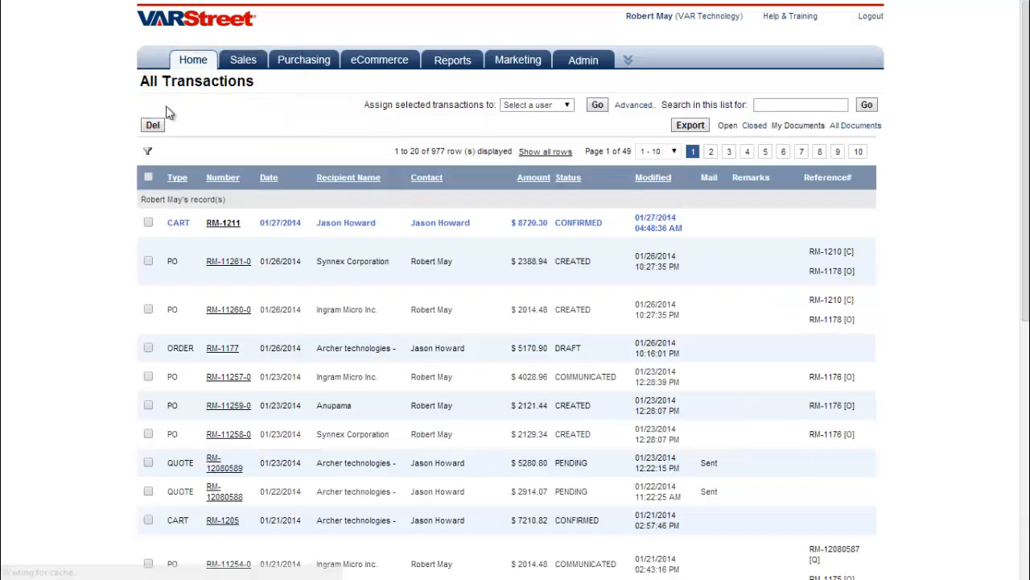
mouse_move(393, 67)
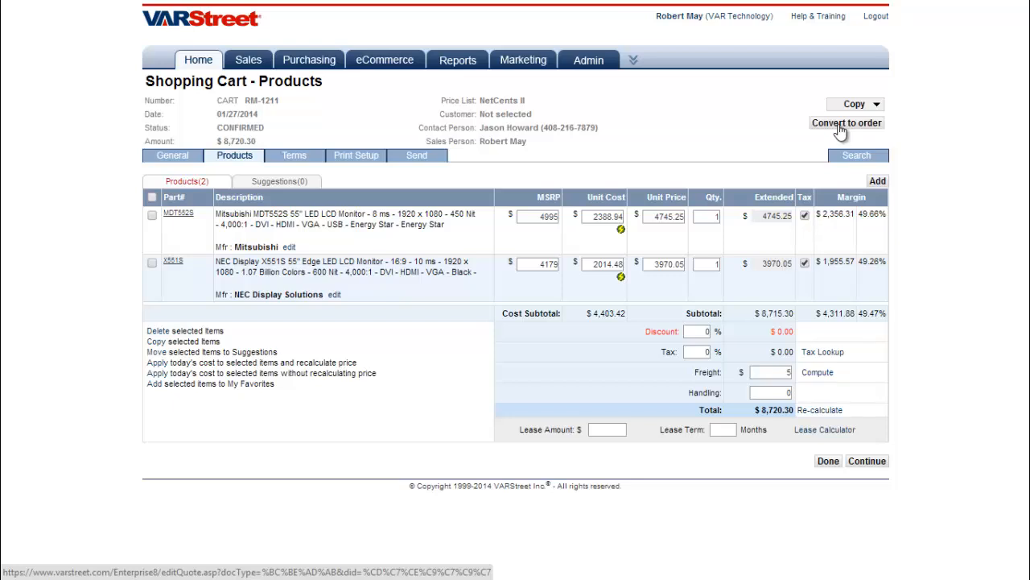
Convert the cart into a sales order under the current salesperson and open Create PO
click(841, 127)
click(509, 104)
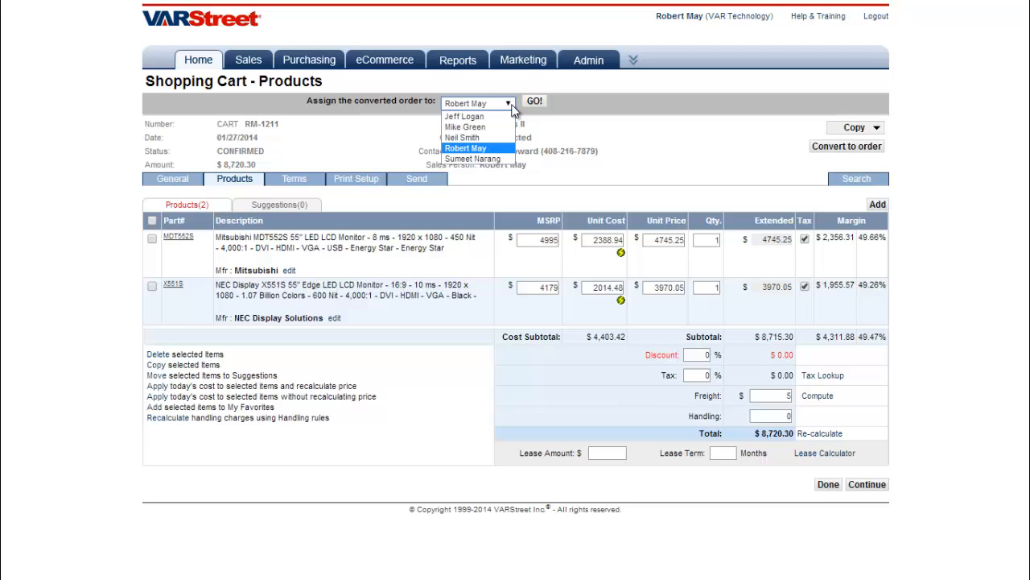
click(496, 148)
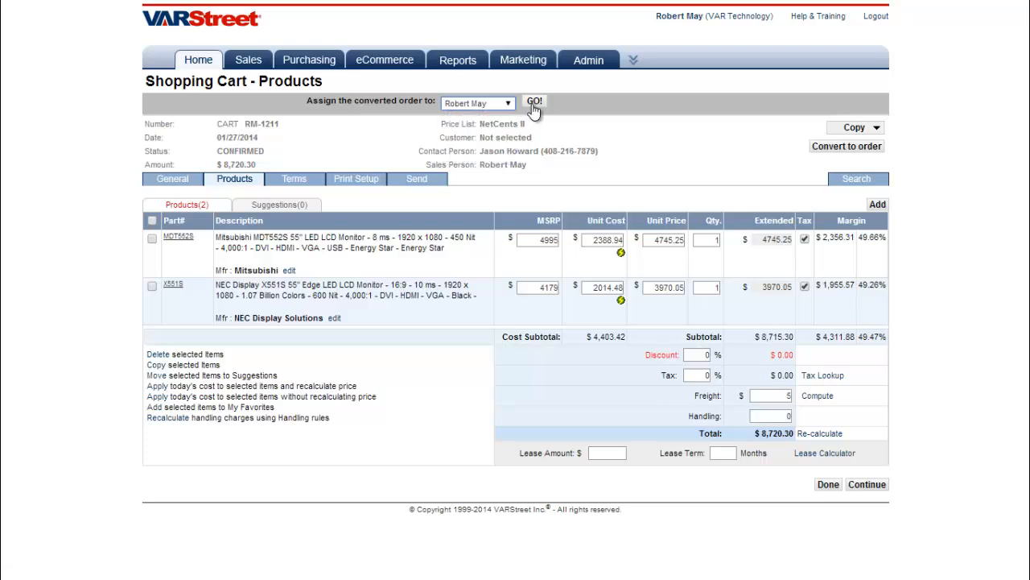
click(533, 101)
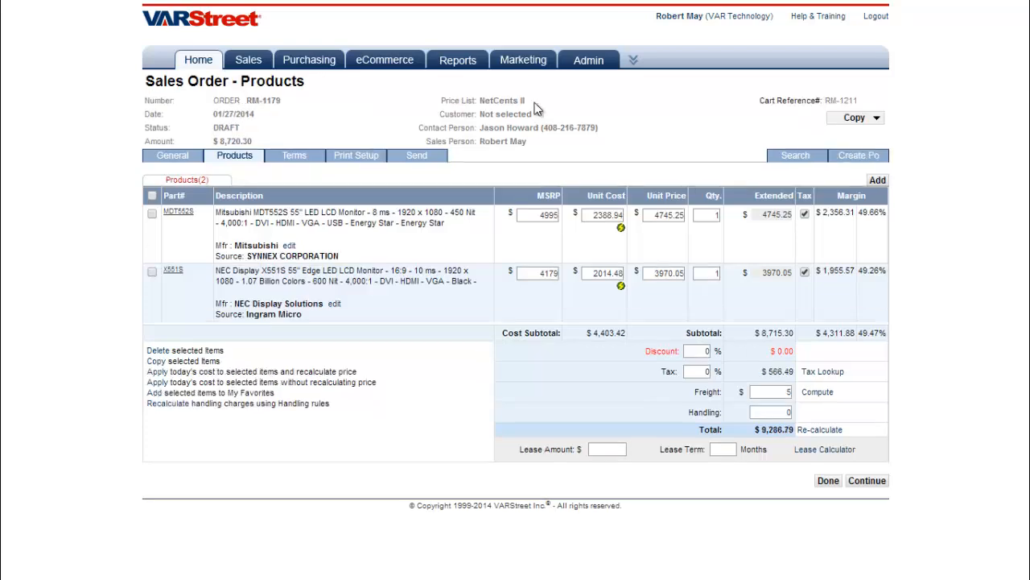
click(846, 159)
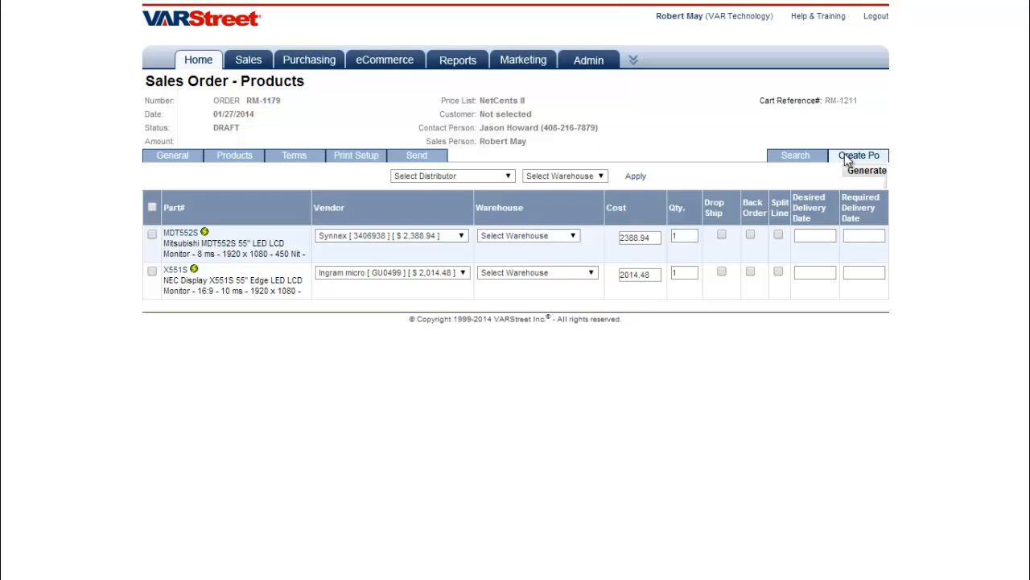
Keep Synnex as the MDT552S vendor and check its realtime price and availability
click(462, 236)
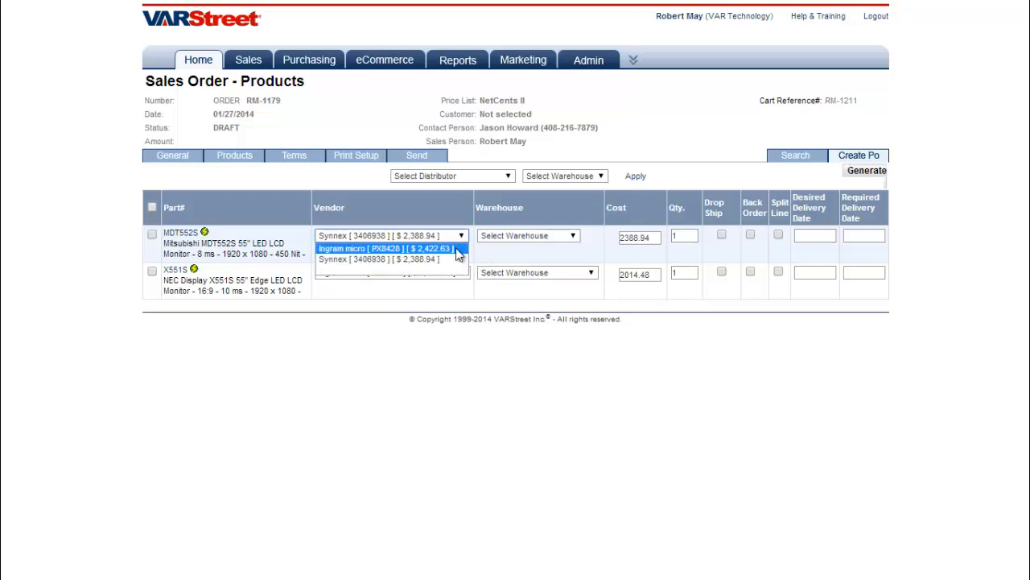
click(452, 261)
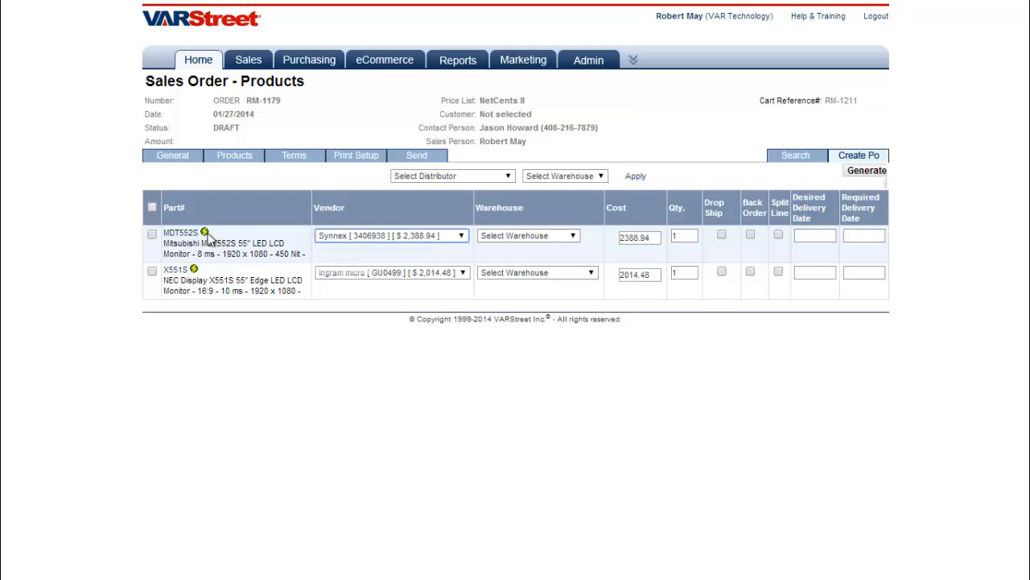
click(204, 231)
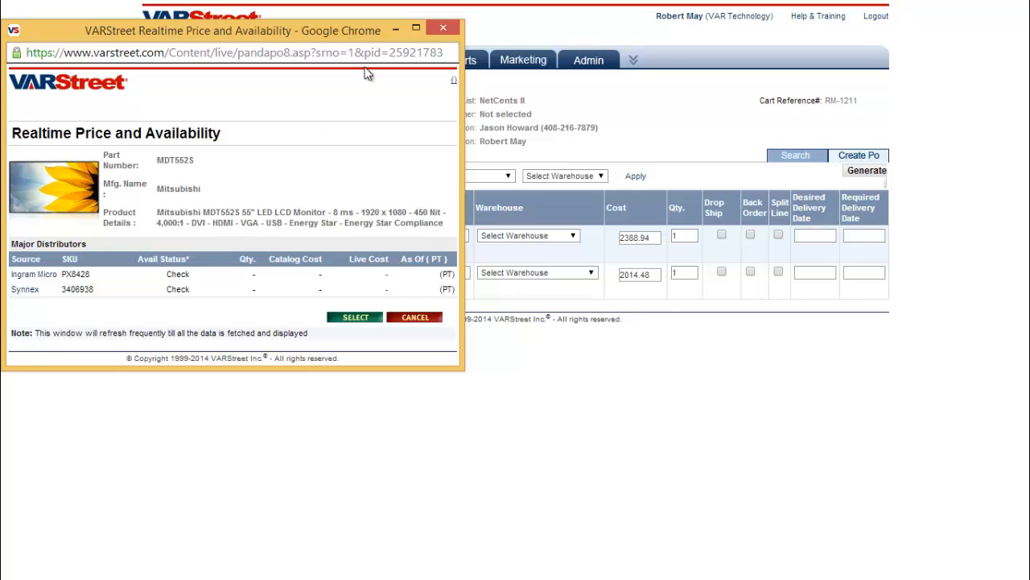
click(443, 30)
Mark MDT552S drop ship and back order, X551S back order, then generate POs for both lines
click(721, 235)
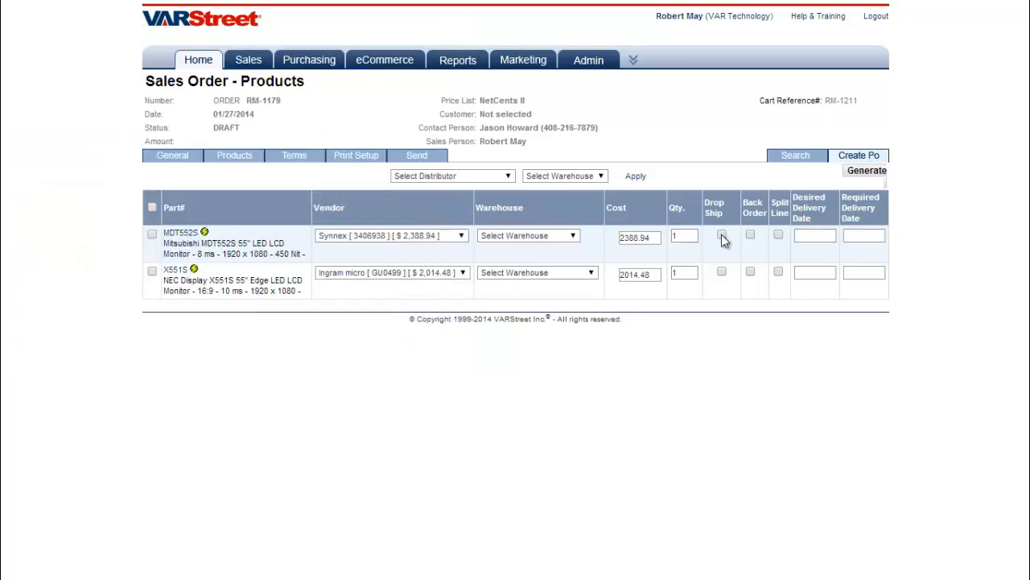
click(749, 235)
click(750, 272)
click(153, 234)
click(152, 271)
click(869, 173)
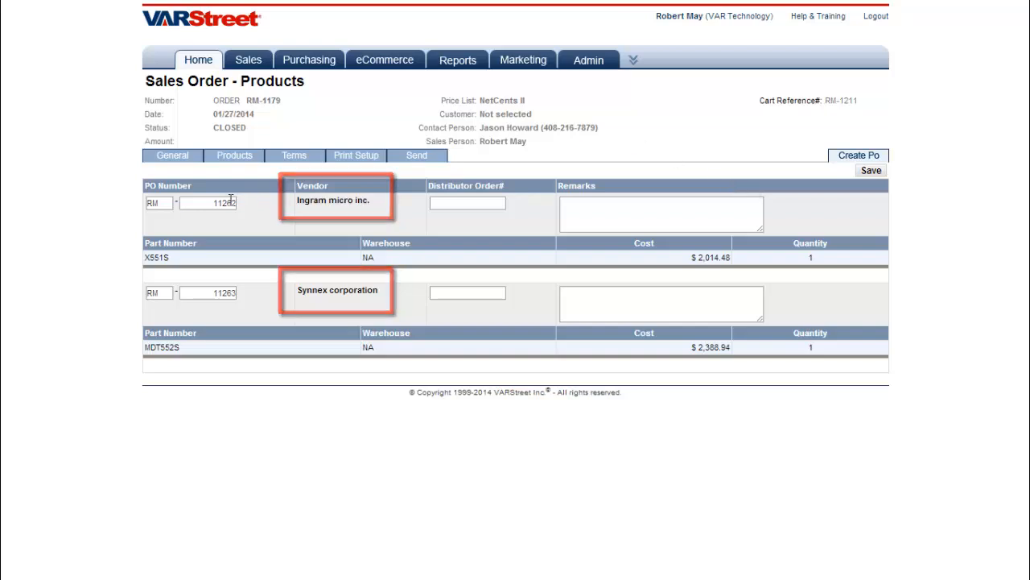
Save the Ingram Micro and Synnex purchase orders and email the Synnex PO to its vendor
drag(222, 203, 244, 204)
drag(216, 294, 289, 300)
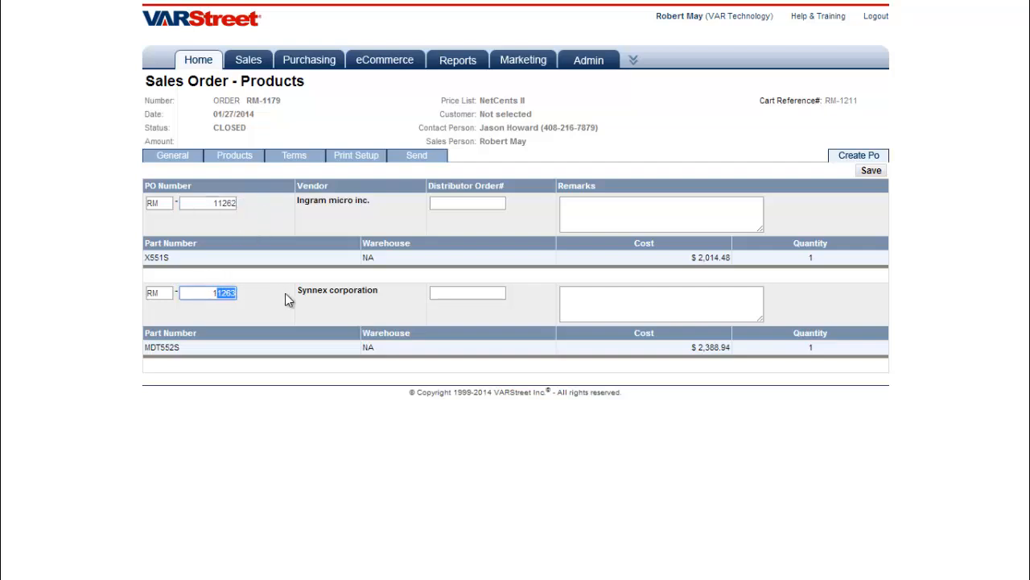
click(292, 298)
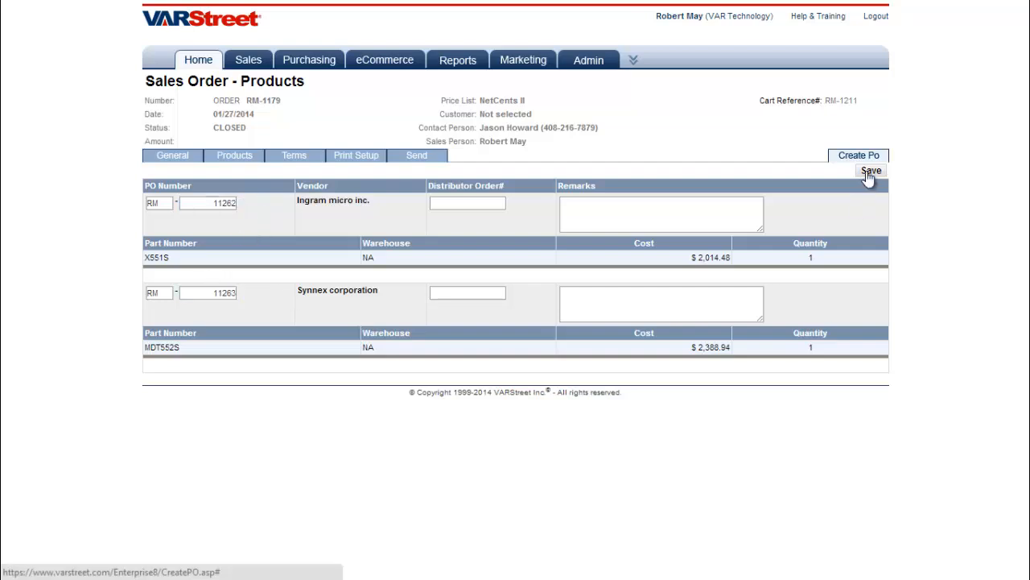
click(867, 172)
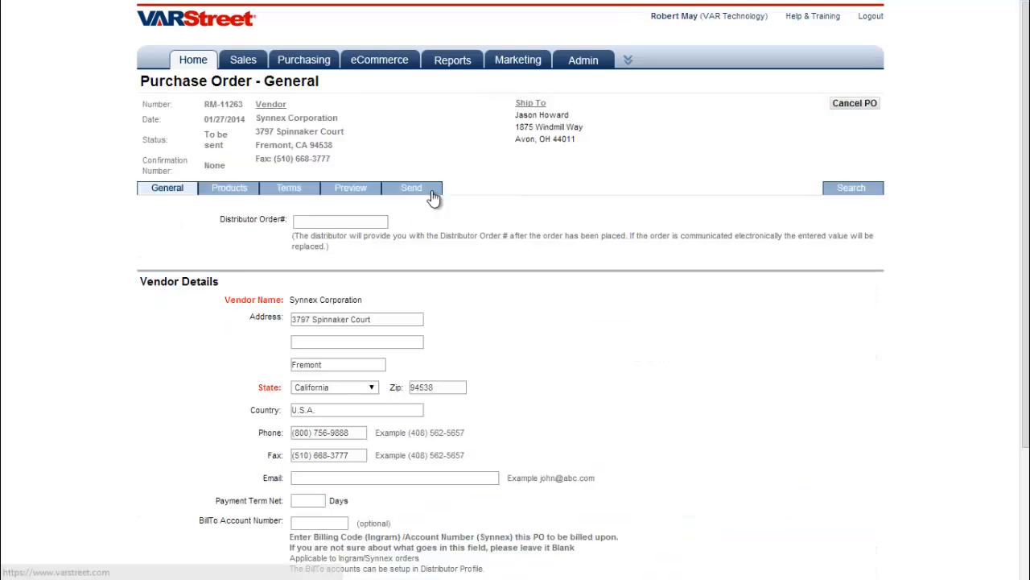
click(419, 188)
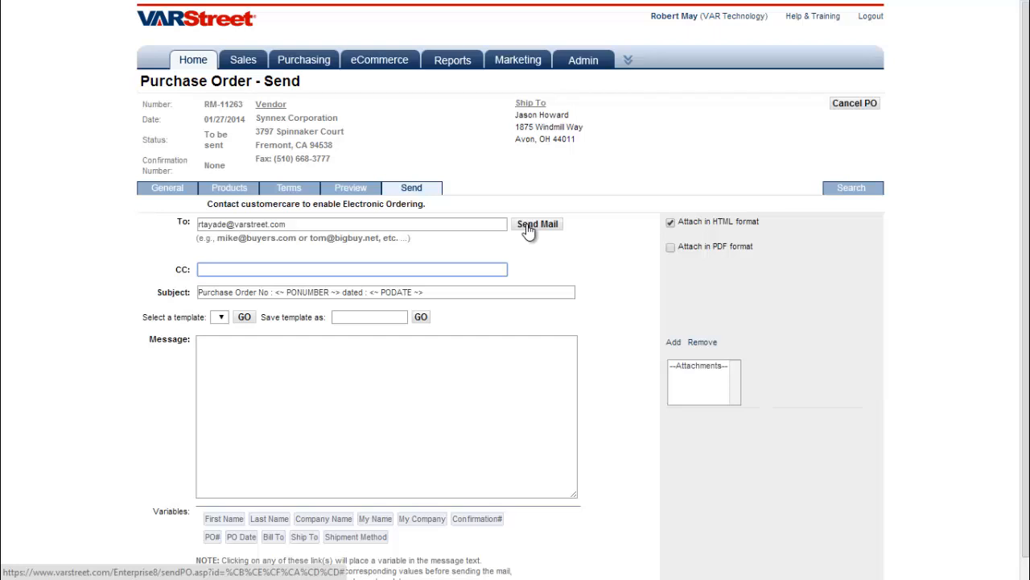
click(528, 228)
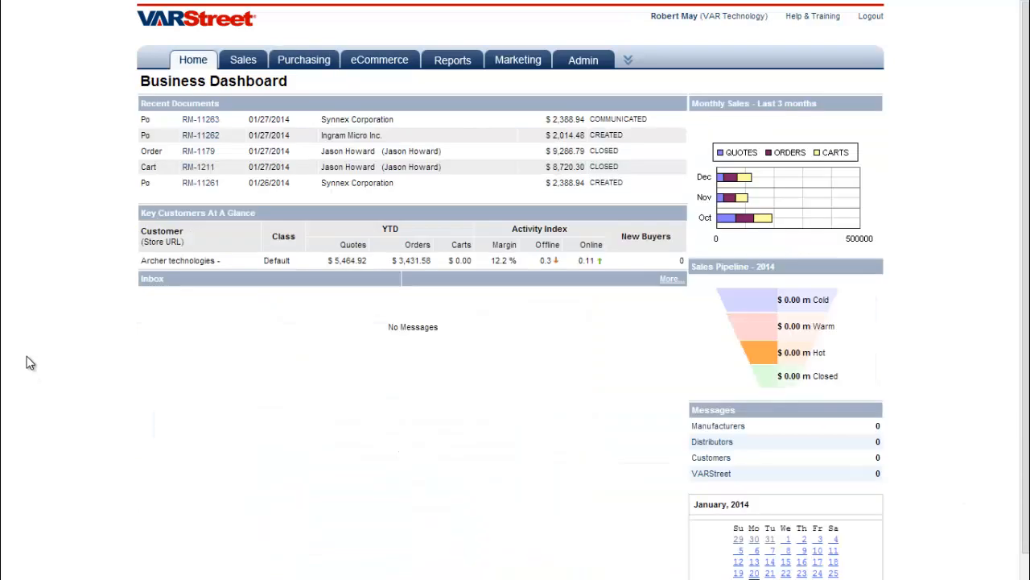
mouse_move(187, 67)
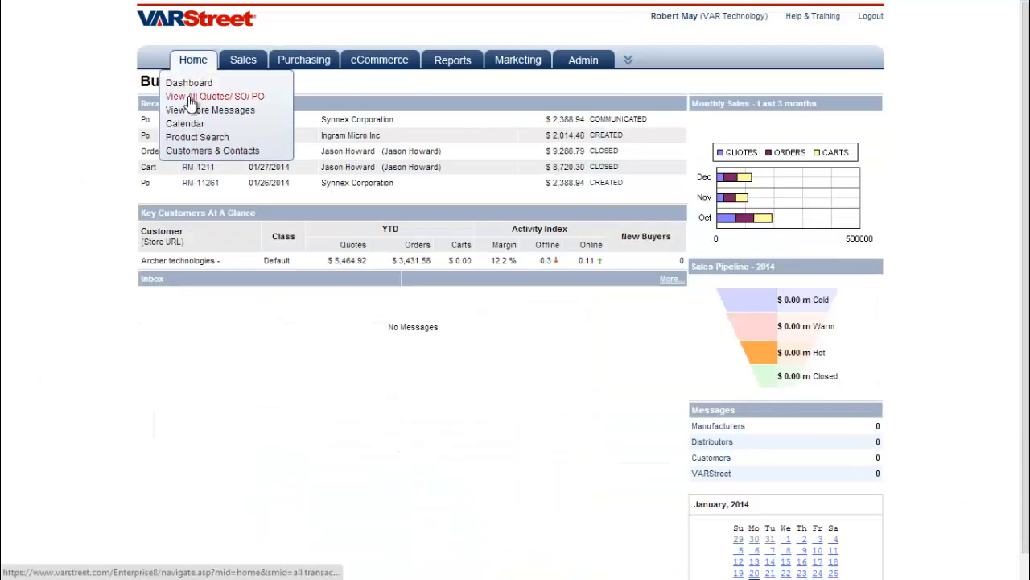
click(191, 98)
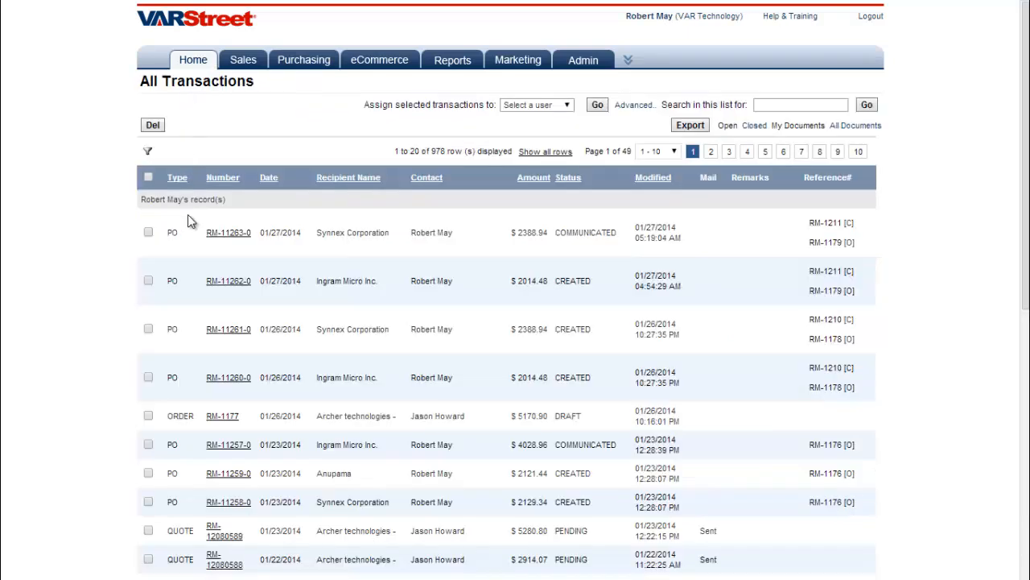
drag(168, 232, 190, 232)
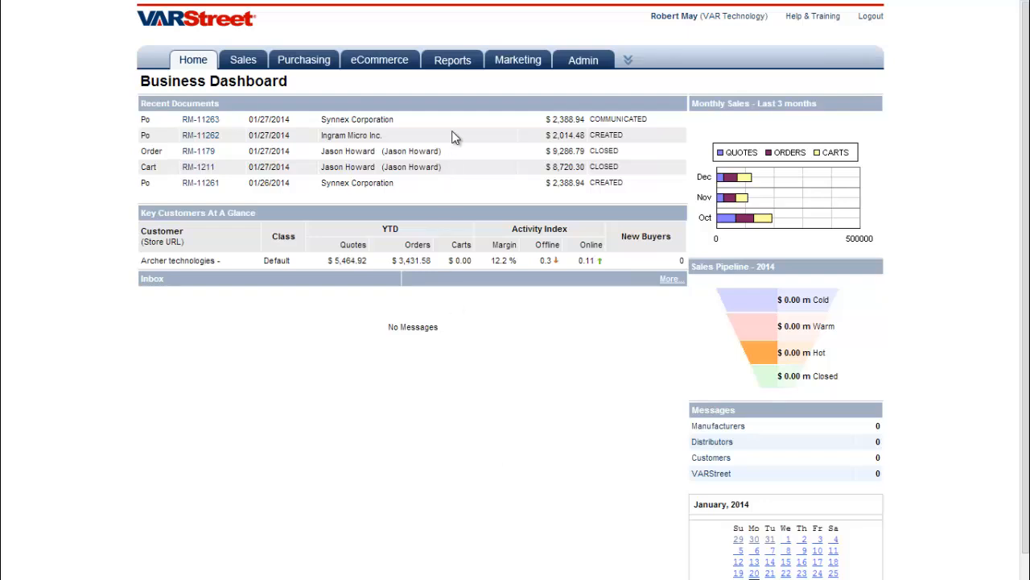
Start a new quotation titled 'Test 12'
mouse_move(243, 69)
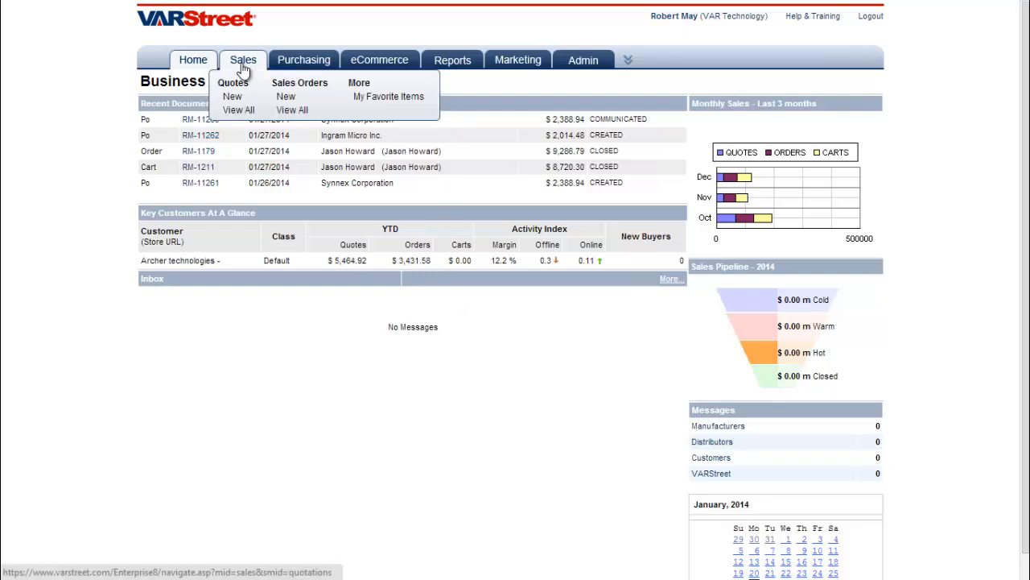
click(233, 97)
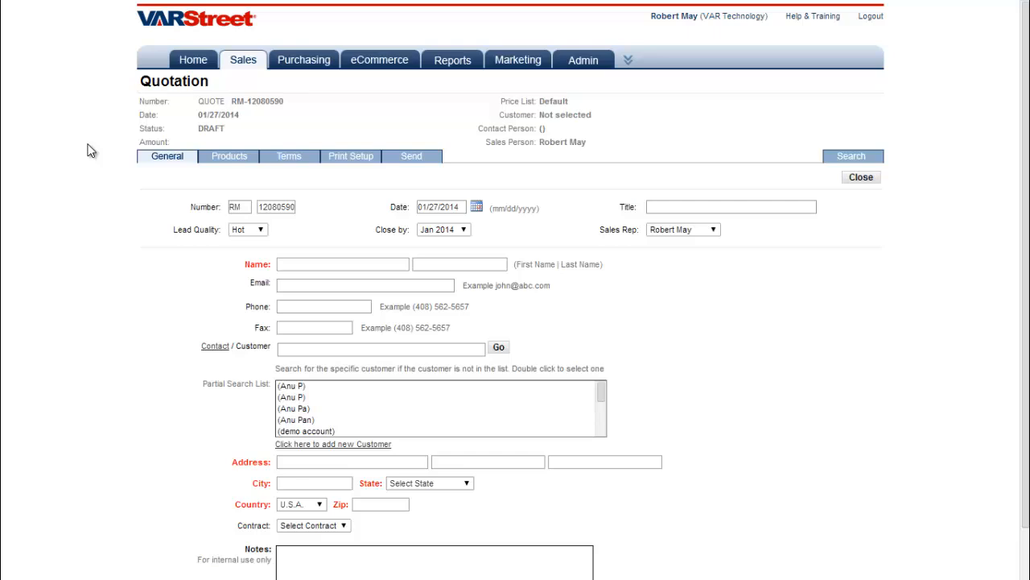
click(740, 207)
text(Test )
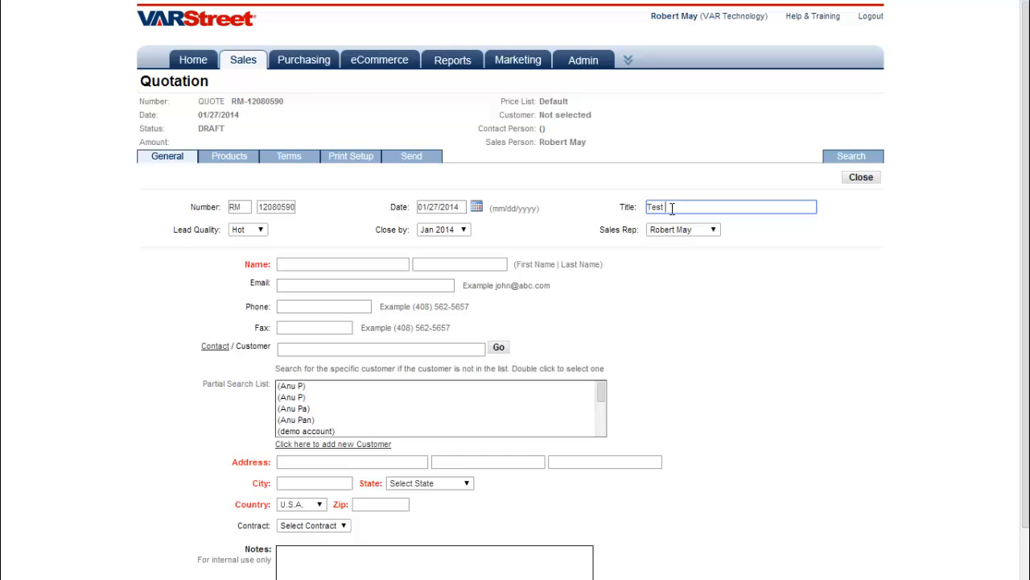
text(12)
Search the contact by name, choose Archer technologies as customer, and continue to products
click(290, 350)
text(jason)
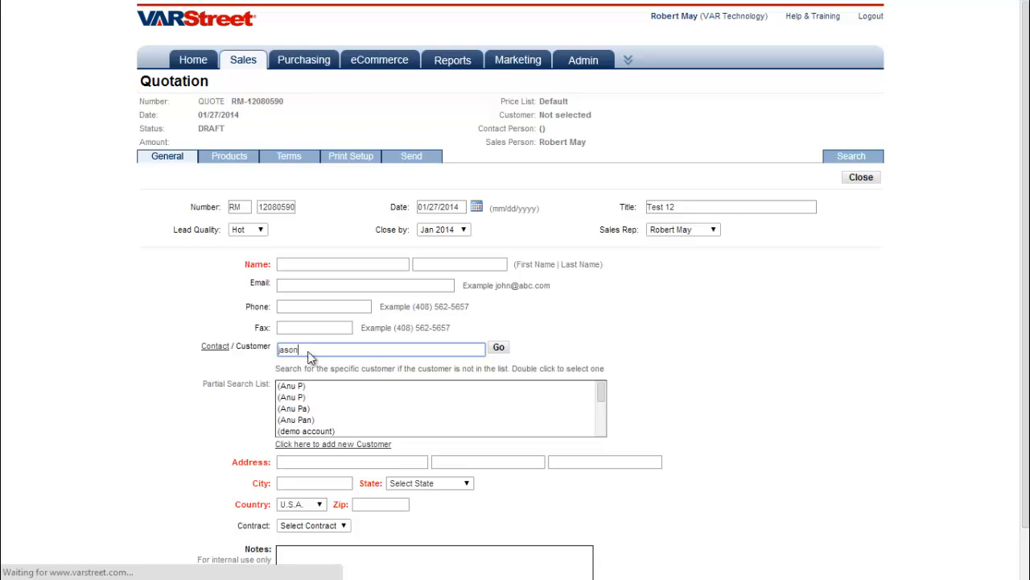
click(302, 399)
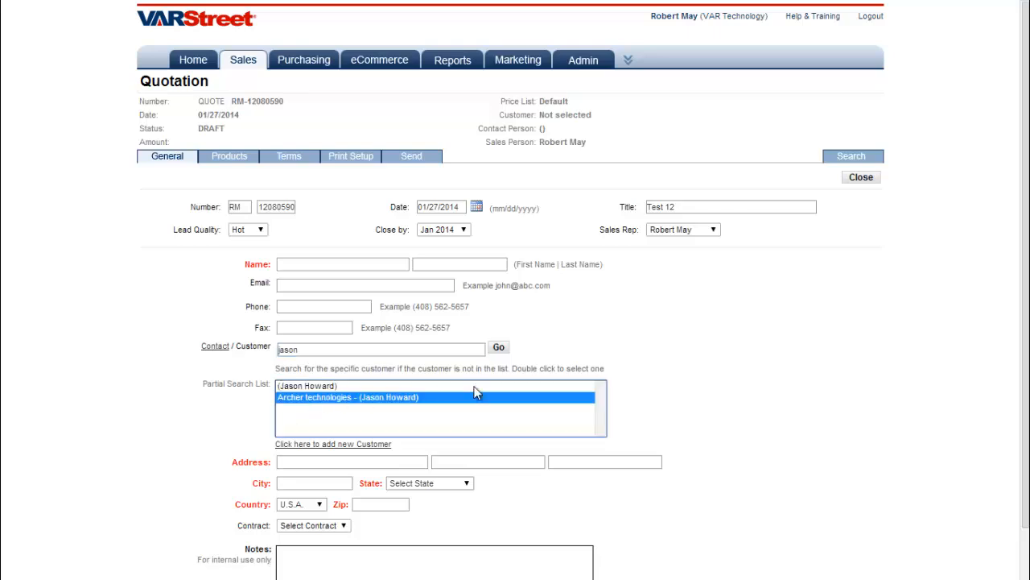
double_click(449, 403)
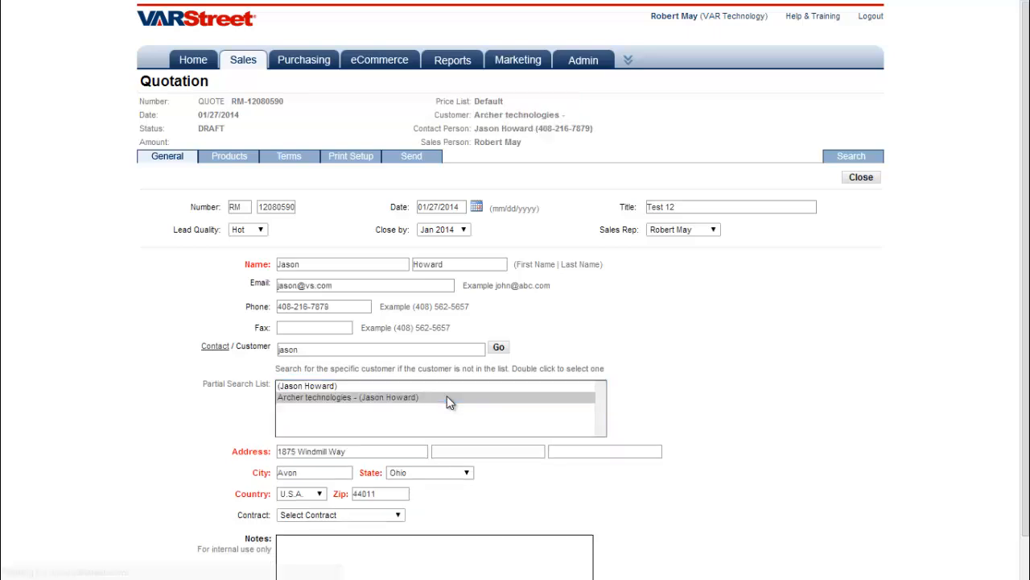
scroll(450, 402, down, 1)
click(328, 501)
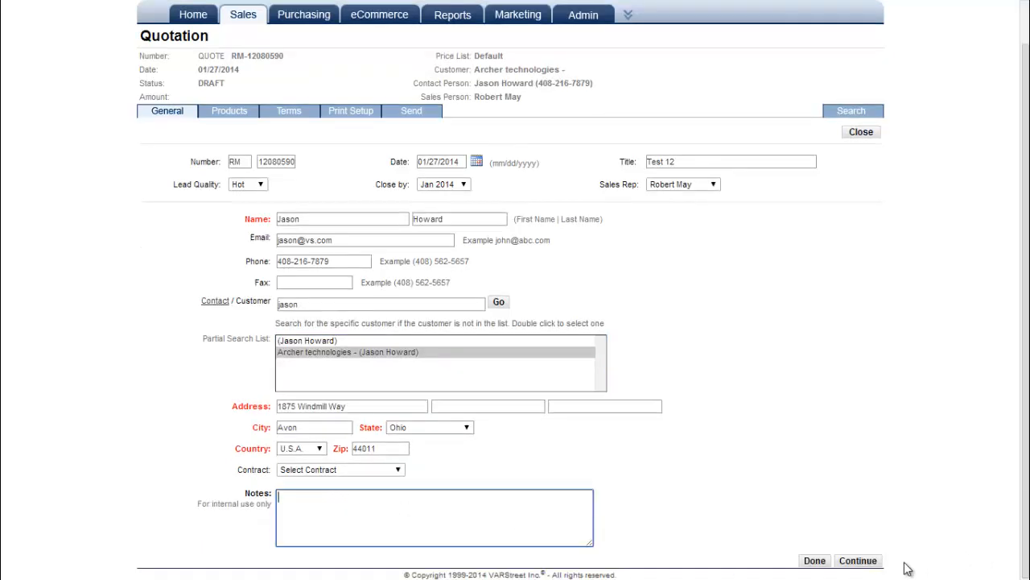
click(858, 563)
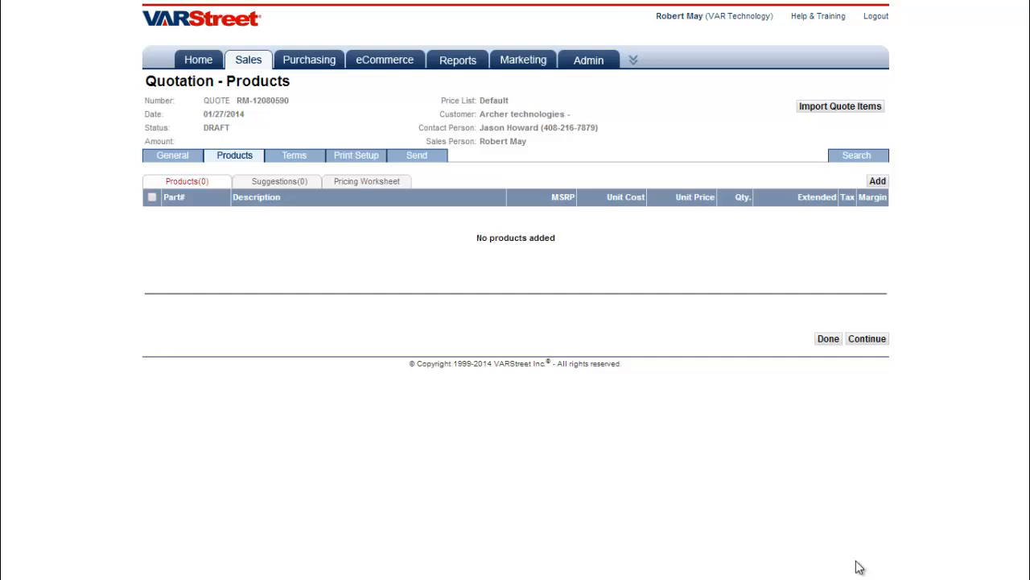
Search the quotation's product catalogue for 'Monitors', returning 7001 products
click(858, 156)
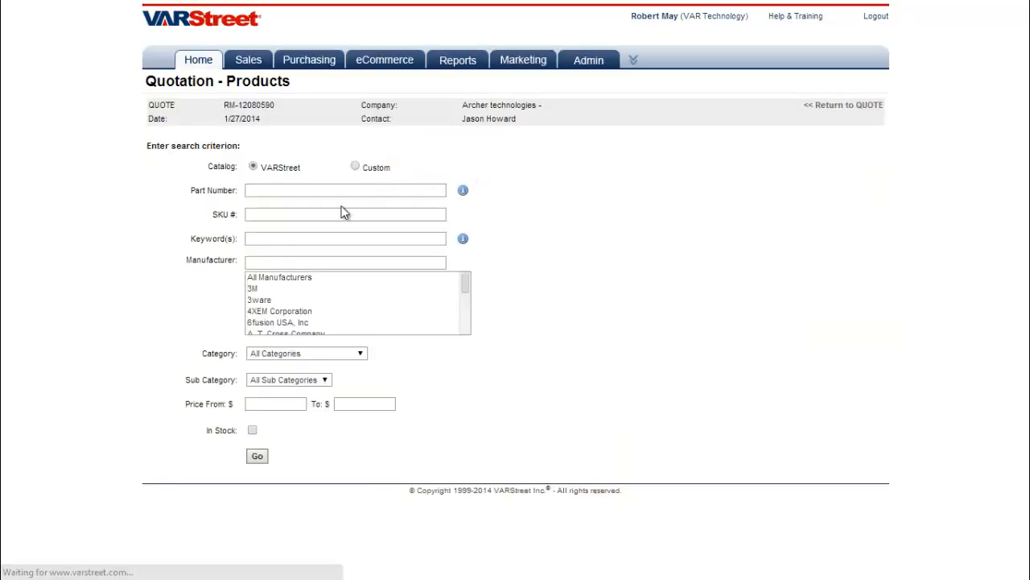
click(315, 234)
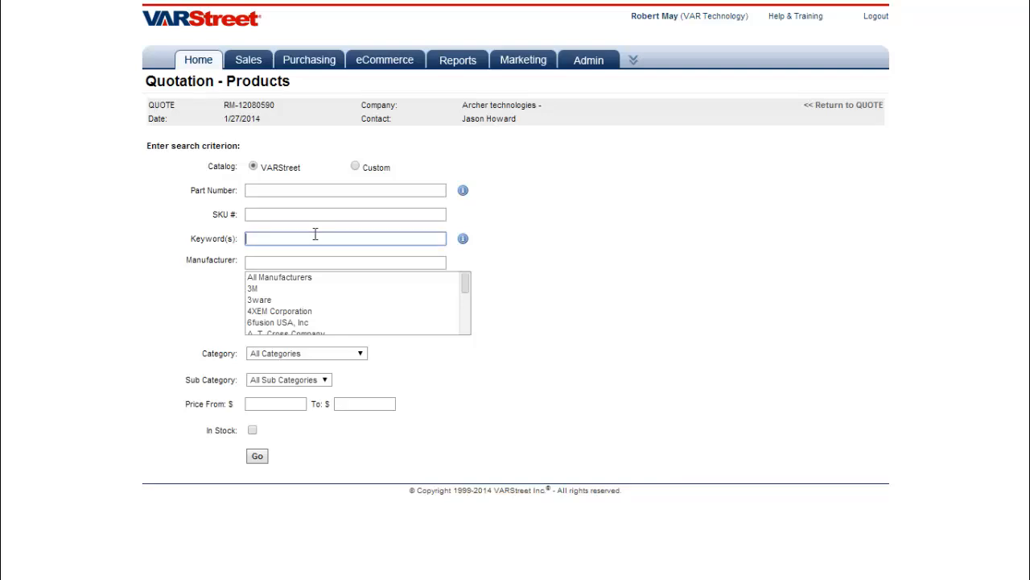
text(Monitor)
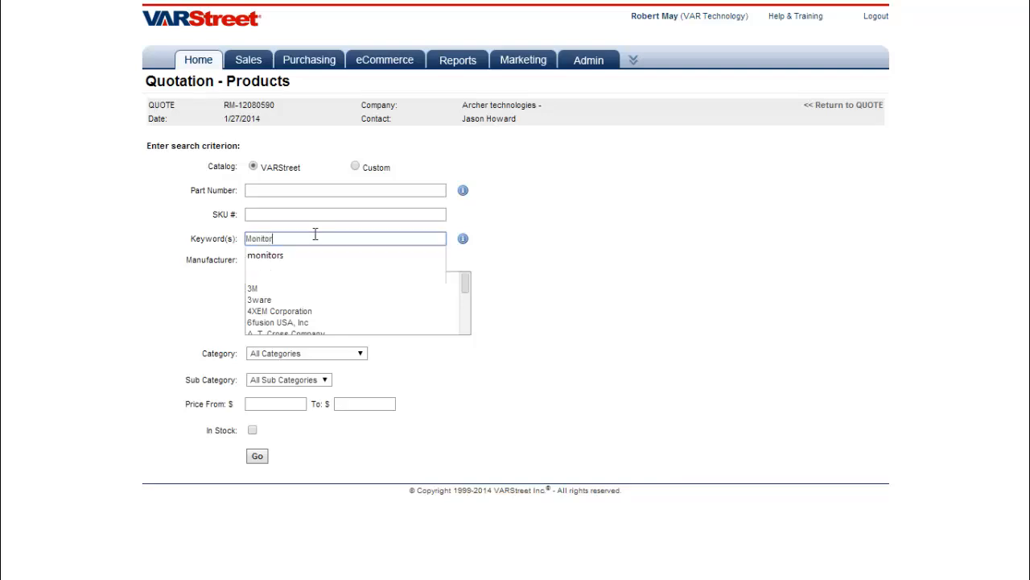
text(s)
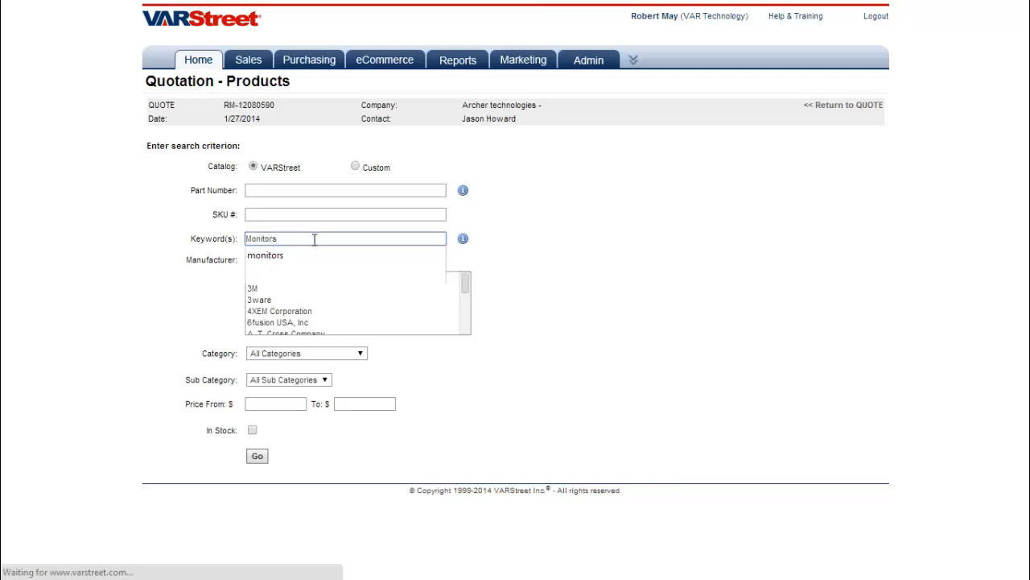
click(307, 254)
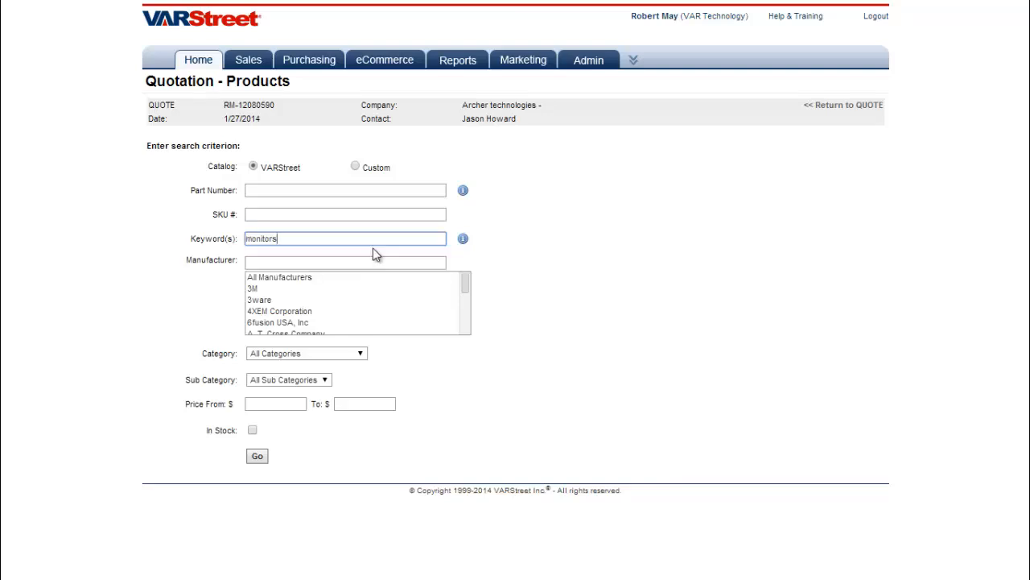
key(Return)
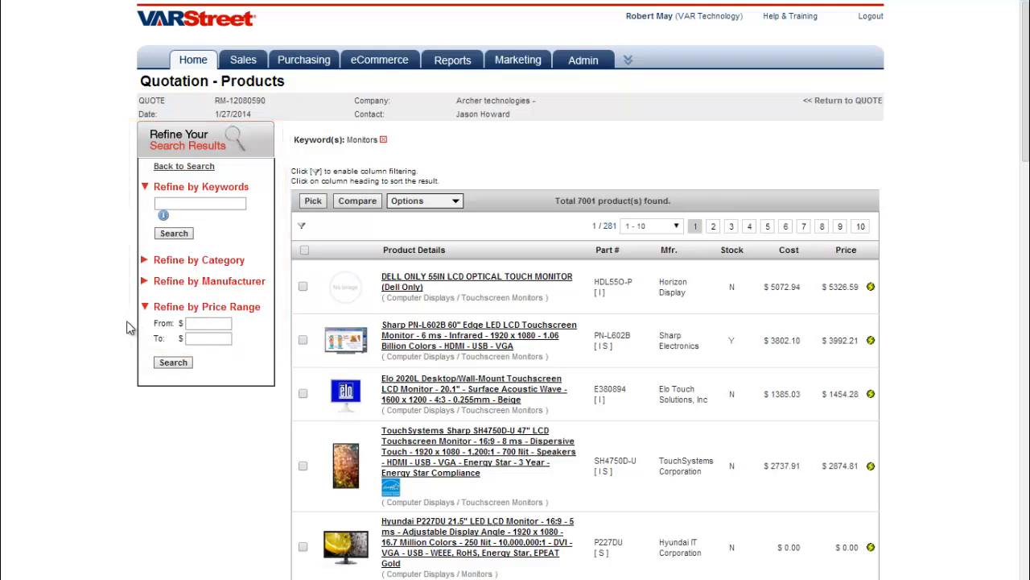
Review the Sharp and Dell monitors' source codes, stock status and realtime pricing
double_click(605, 346)
double_click(731, 286)
double_click(731, 341)
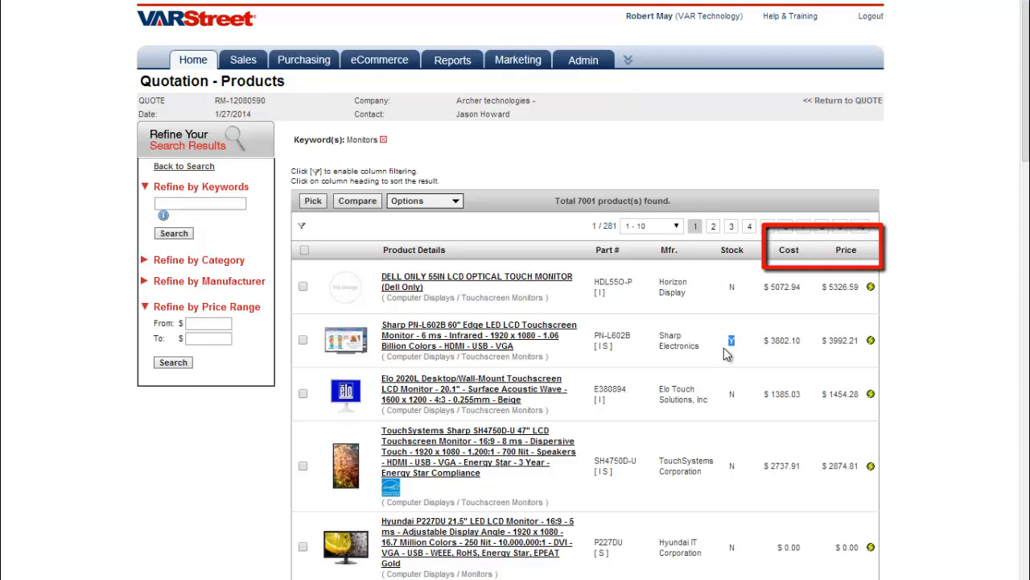
click(870, 286)
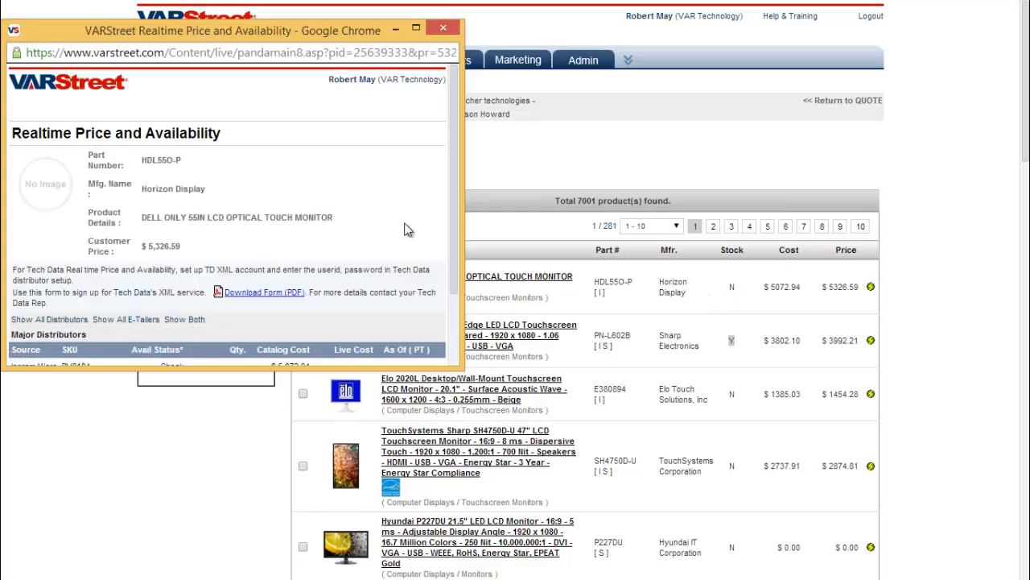
Compare the Elo 5500L side by side, then add the Sharp and Elo monitors to the quote
scroll(405, 229, down, 2)
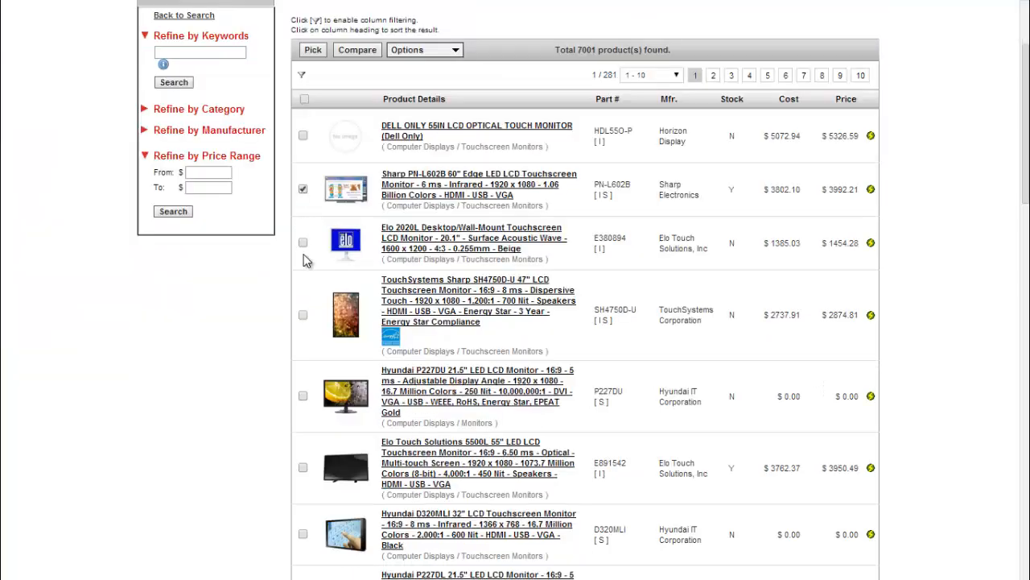
click(304, 468)
click(363, 52)
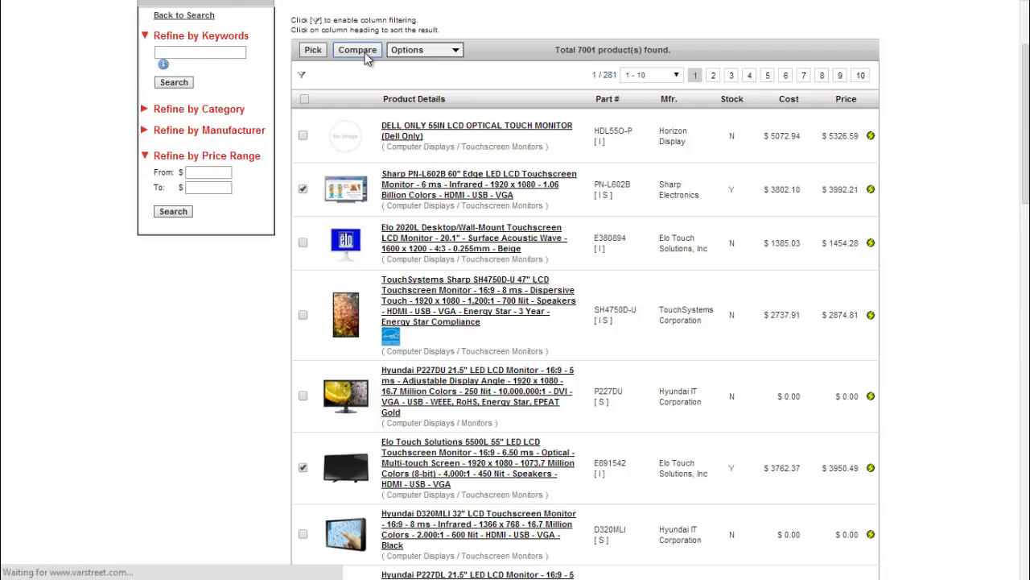
scroll(853, 207, down, 4)
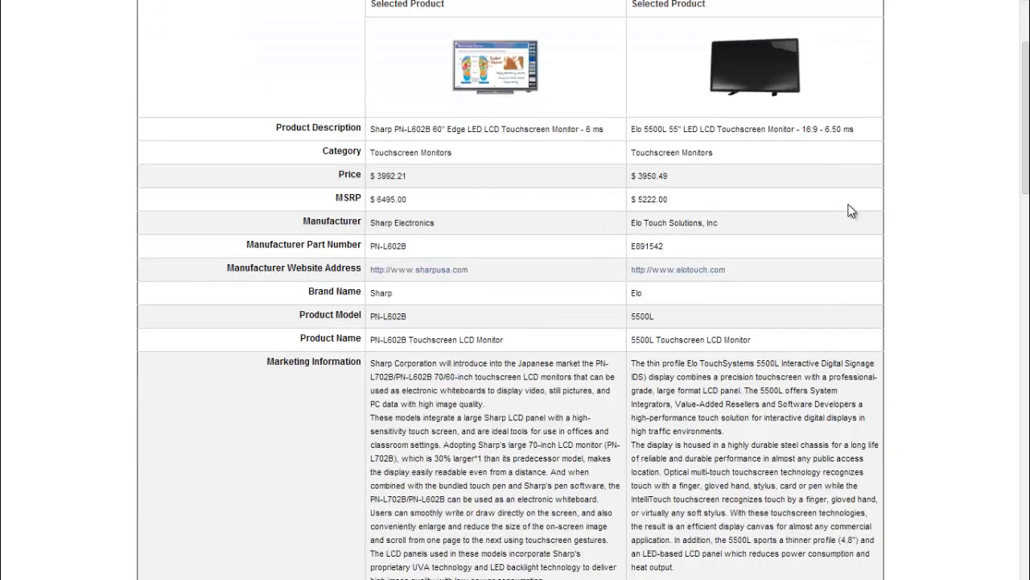
scroll(852, 211, down, 3)
scroll(851, 211, up, 5)
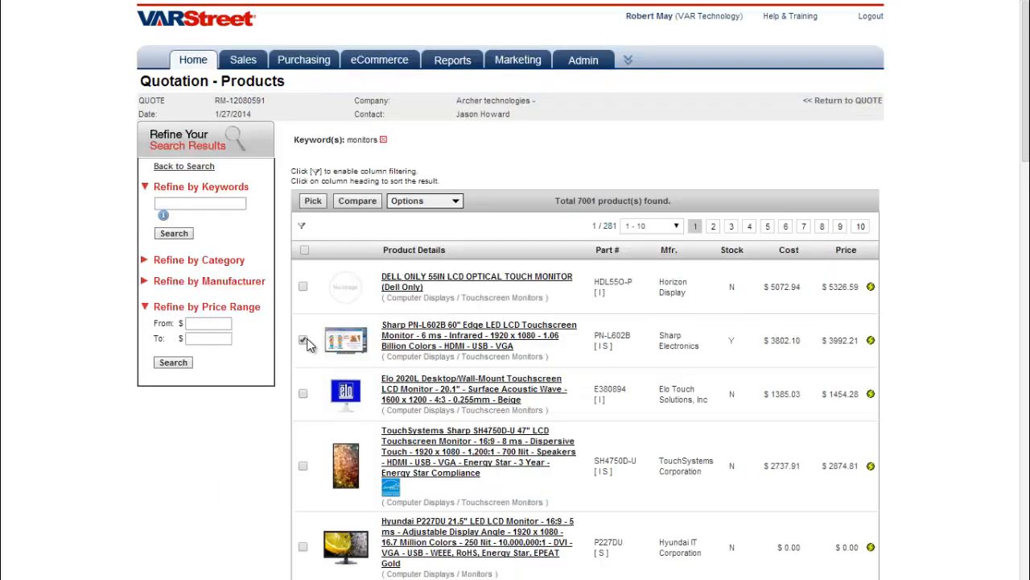
scroll(309, 355, down, 3)
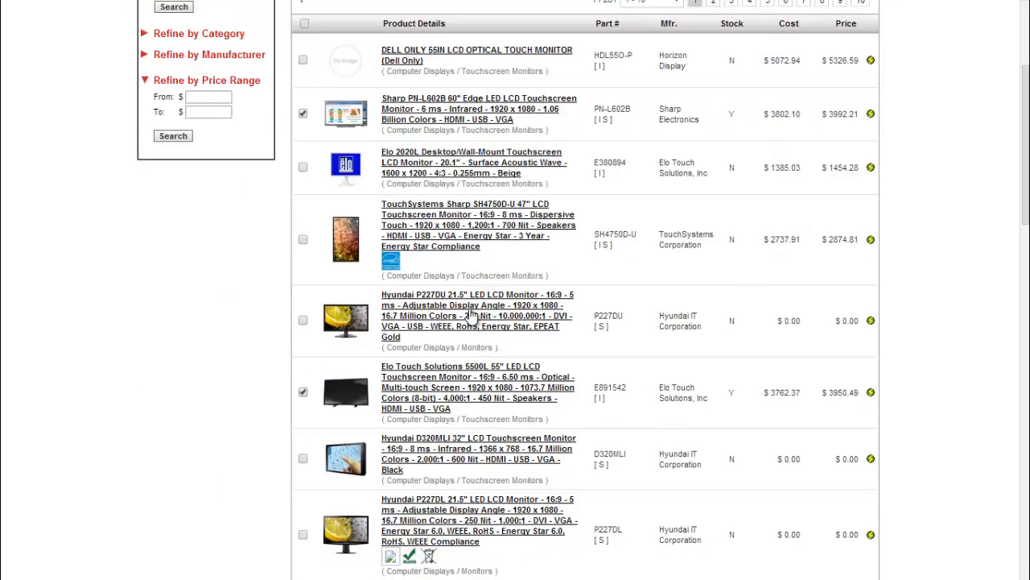
scroll(471, 302, up, 3)
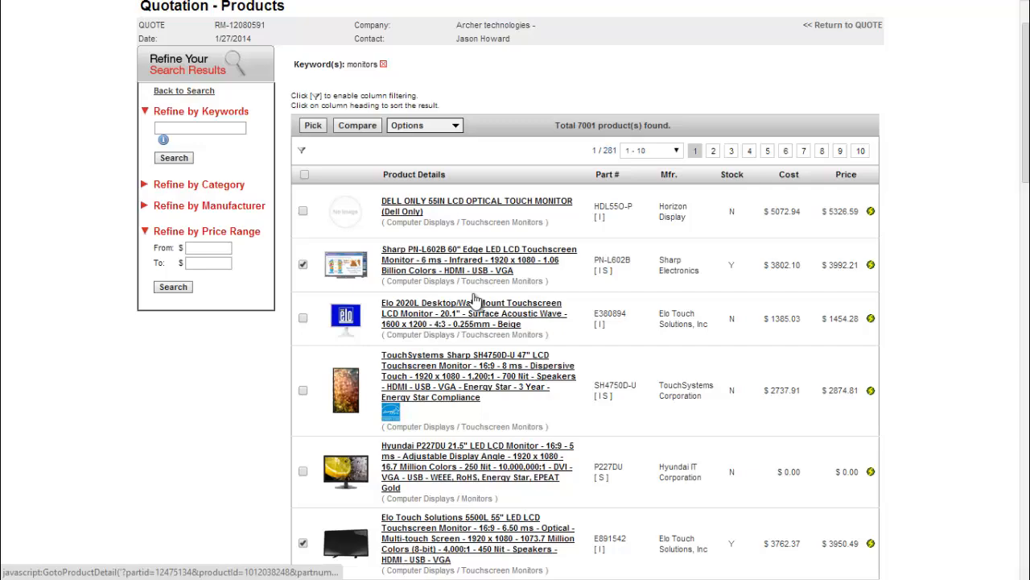
click(314, 129)
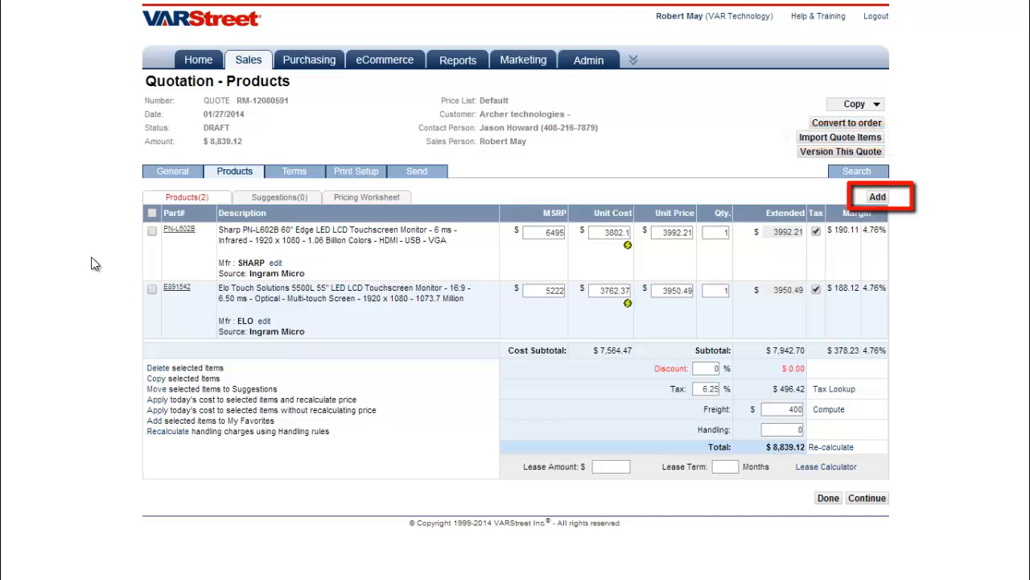
Continue from the two-monitor product list to the quotation's Terms page
click(866, 497)
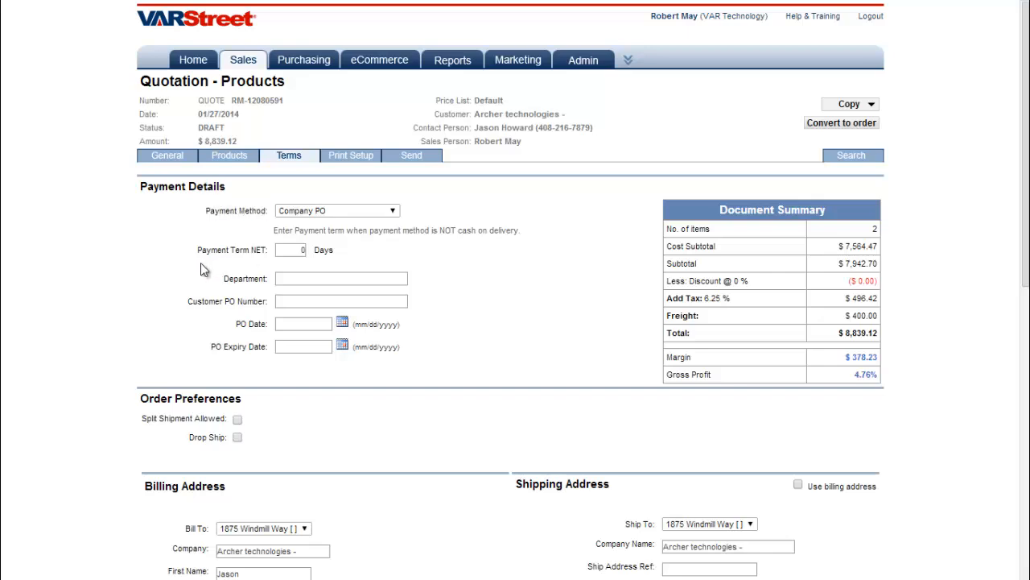
Accept the Company PO payment, addresses and terms, proceeding to Print Setup
scroll(201, 269, down, 3)
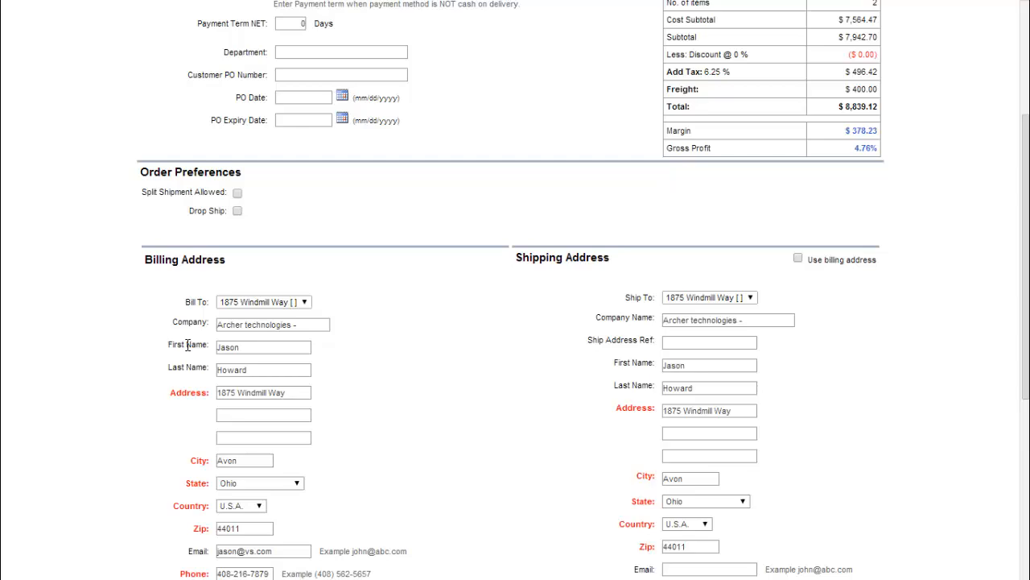
scroll(188, 344, down, 5)
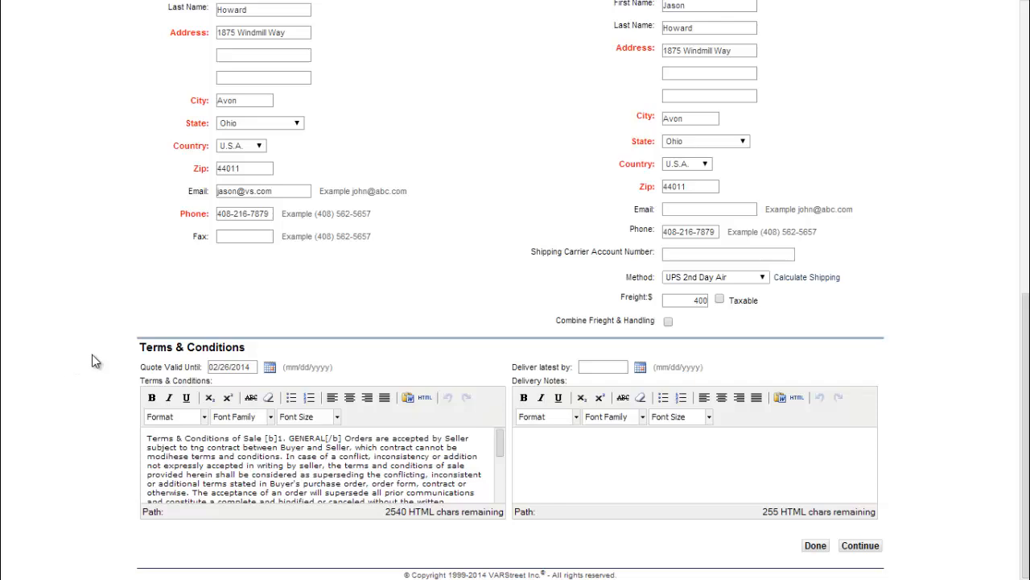
click(857, 547)
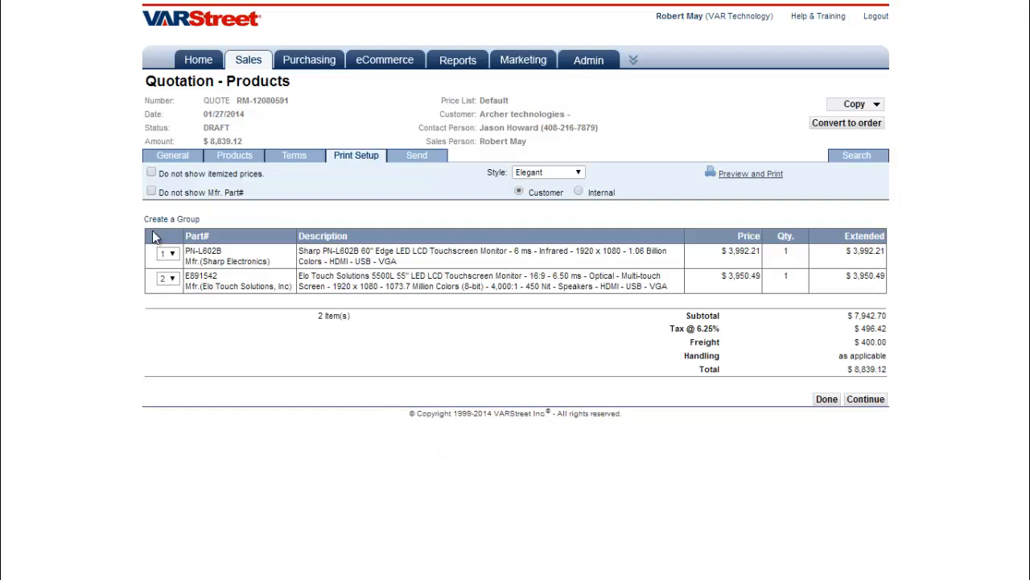
Hide itemized prices and manufacturer part numbers, and create a 'Hardware' group placed first
click(153, 175)
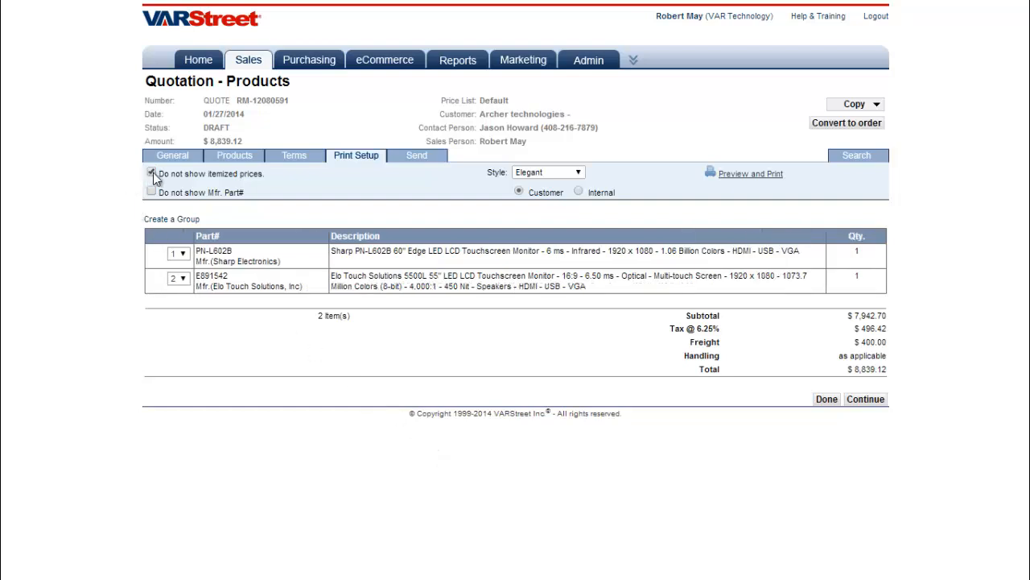
click(151, 192)
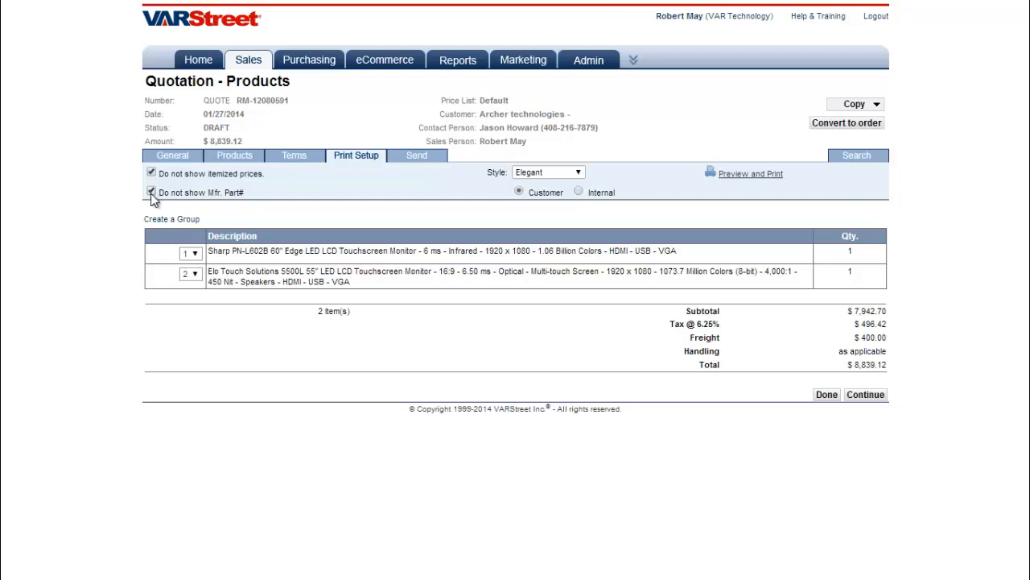
click(185, 222)
text(Hardware)
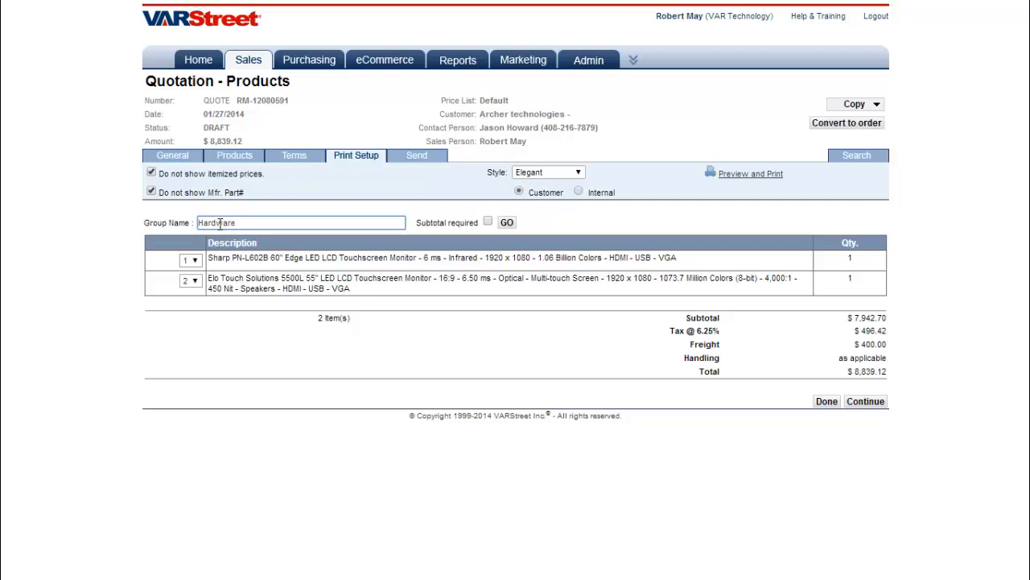
click(506, 222)
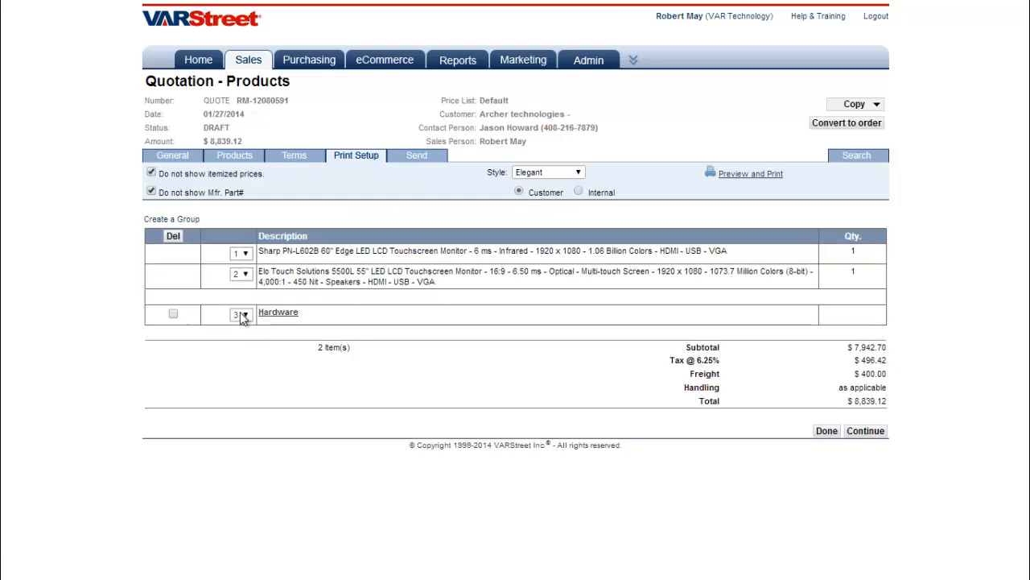
click(244, 316)
click(241, 327)
Create a 'Hardware ELO' group positioned above the Elo monitor
click(284, 224)
text(H)
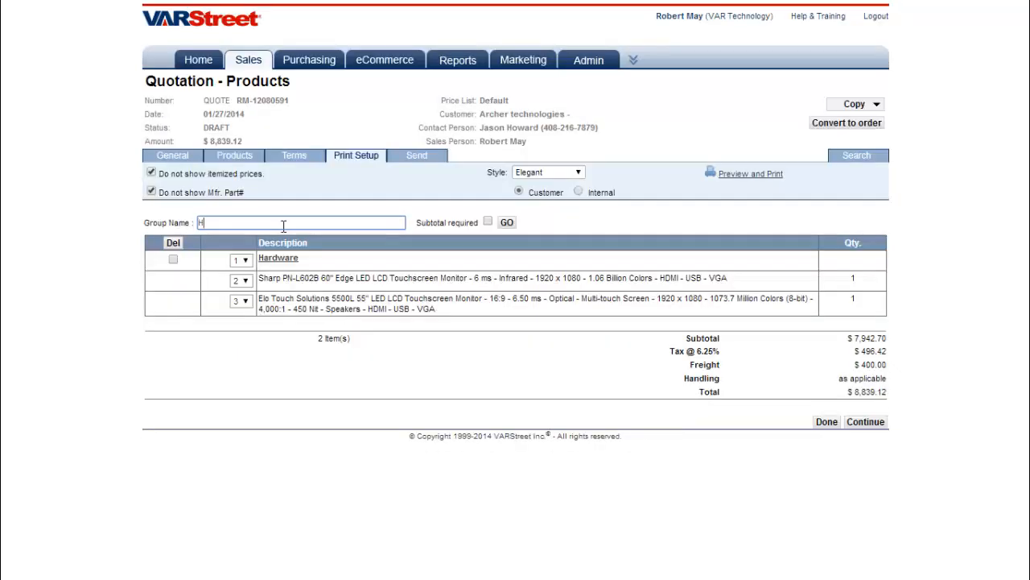
text(ardwa)
key(BackSpace)
key(BackSpace)
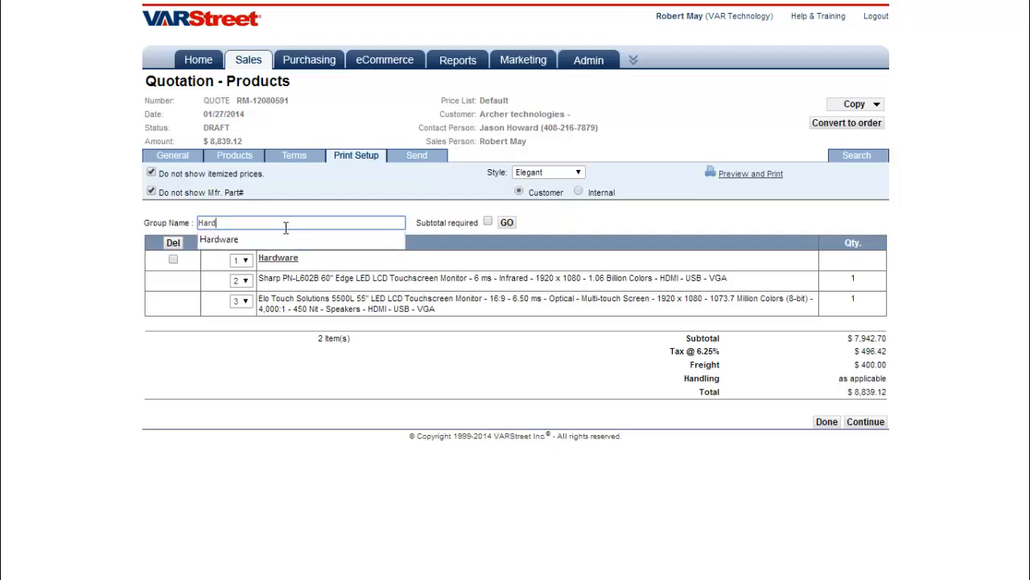
text(ware)
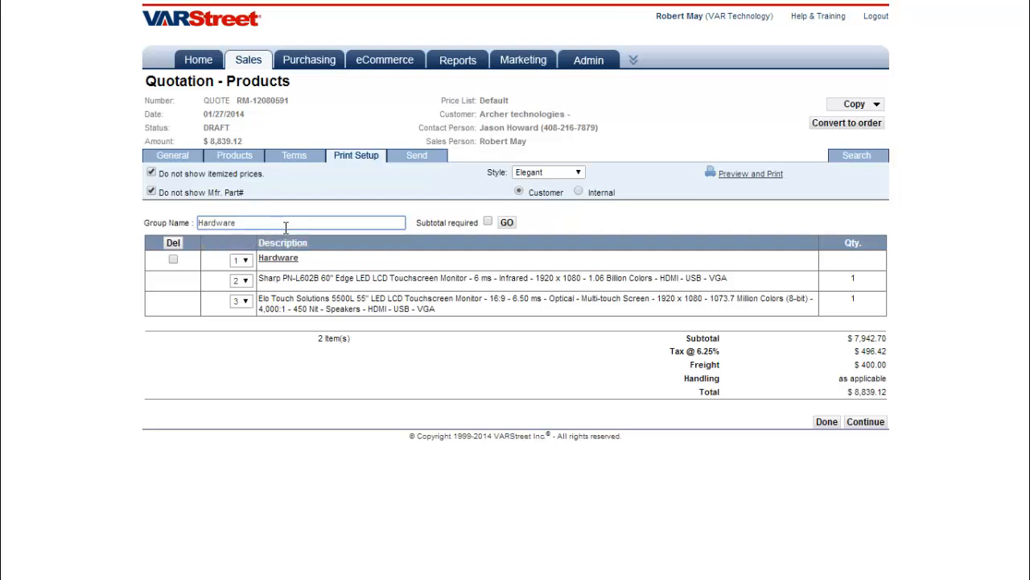
text( ELO)
click(513, 222)
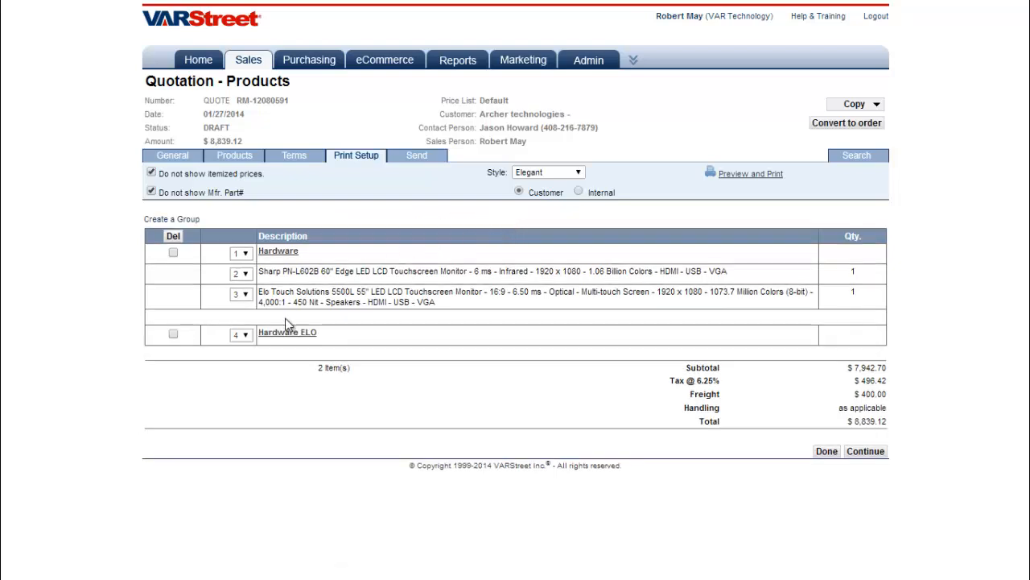
click(244, 338)
click(250, 359)
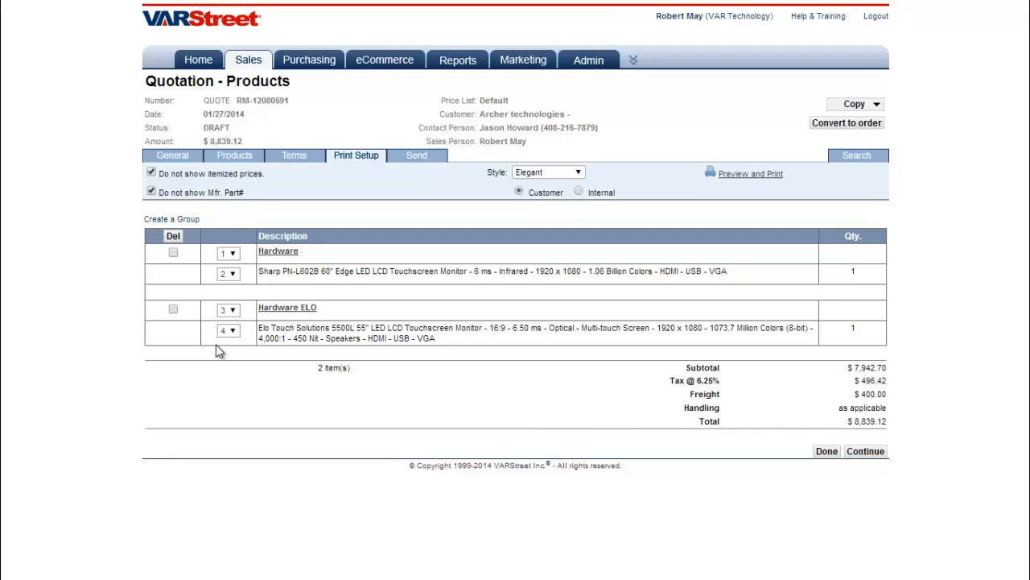
Preview the printed quotation, then close the preview window
click(739, 179)
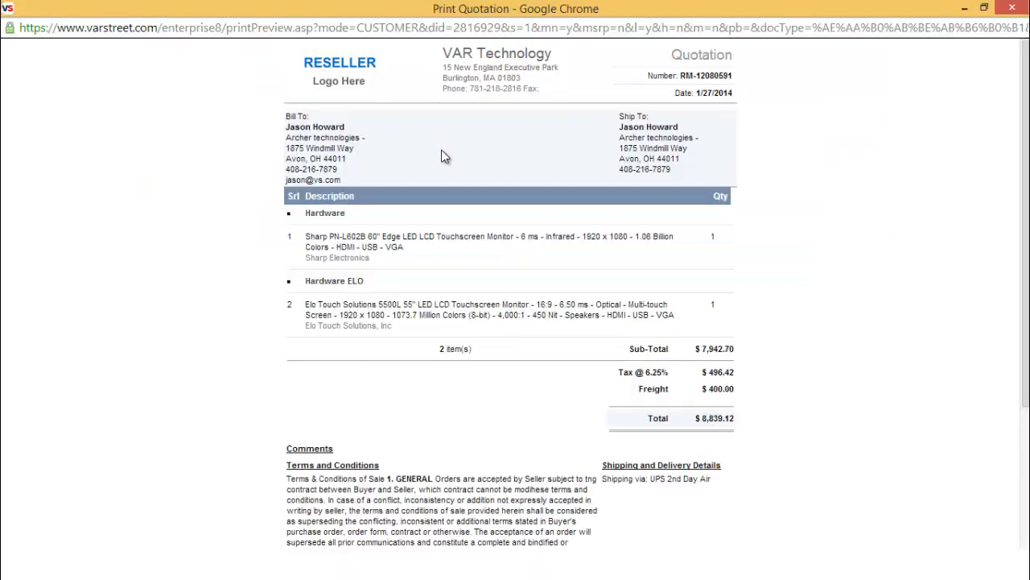
scroll(443, 153, down, 2)
scroll(443, 153, up, 2)
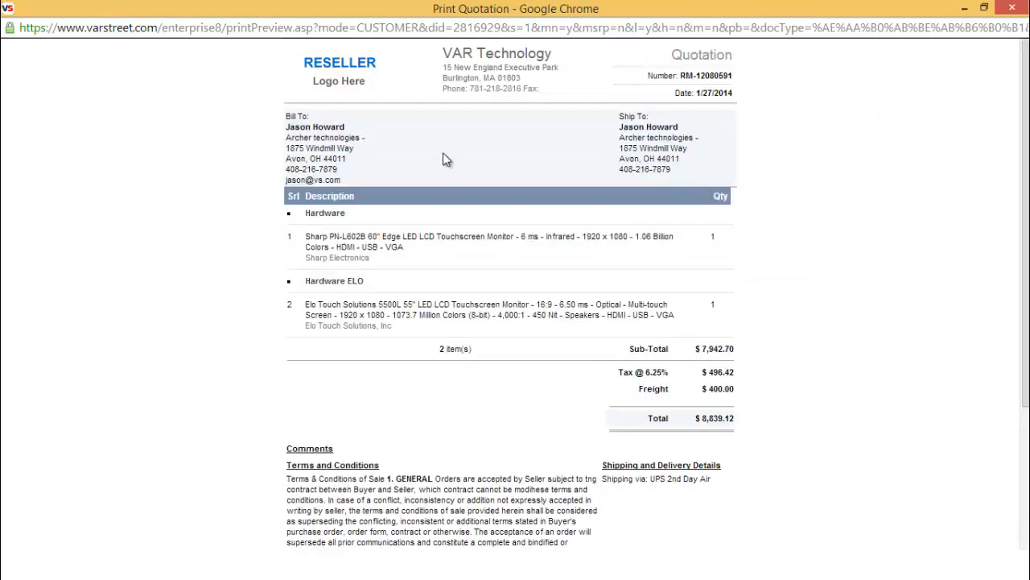
key(ctrl+w)
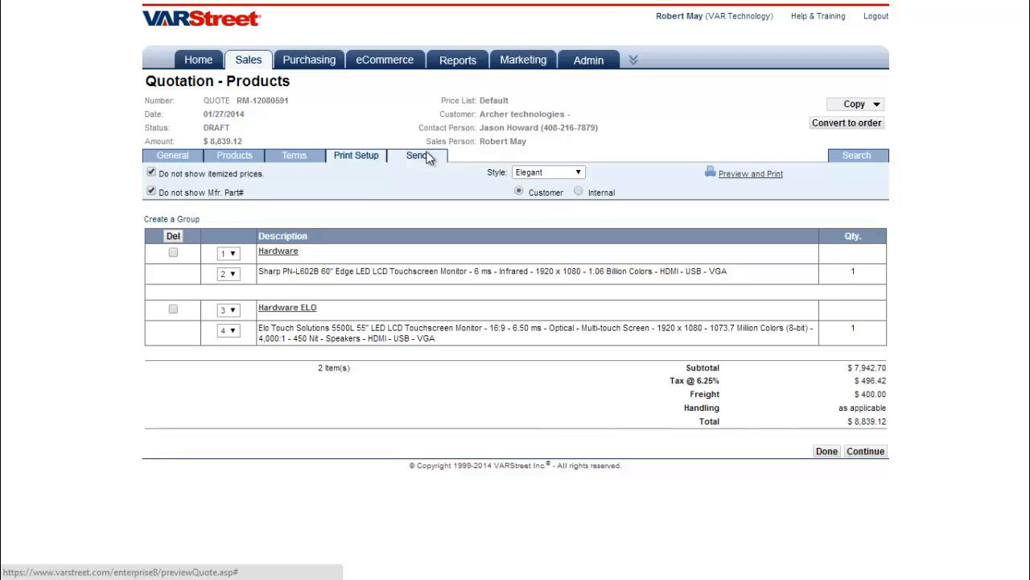
Email the quote using the 'test' template, then open the QUOTE link from the received email
click(428, 157)
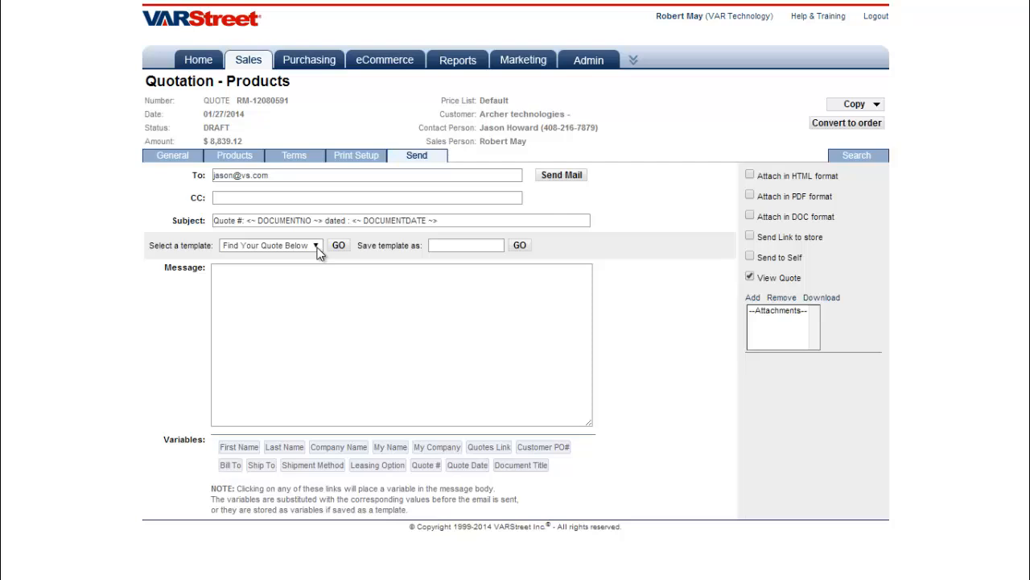
click(317, 246)
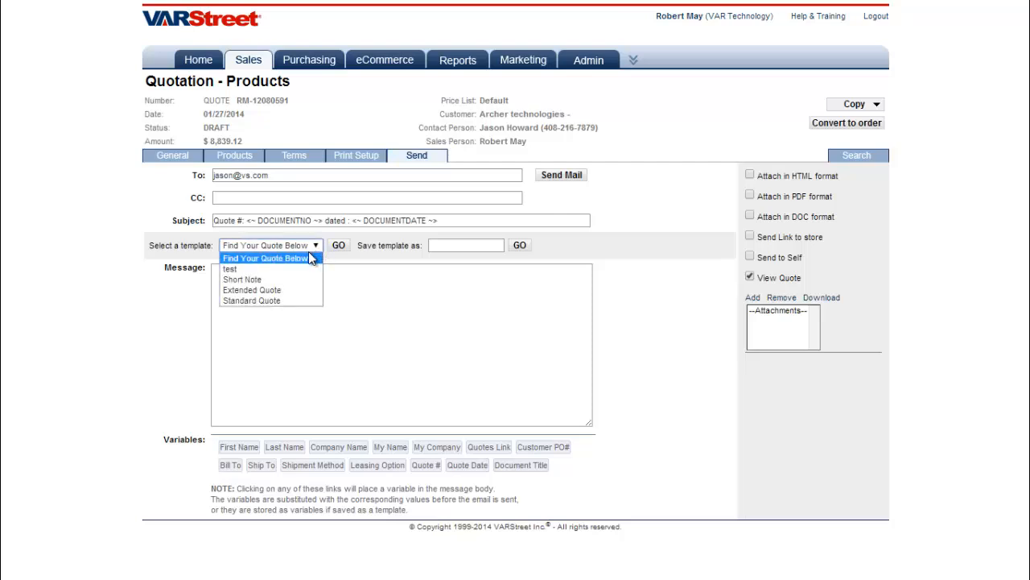
click(274, 269)
click(552, 182)
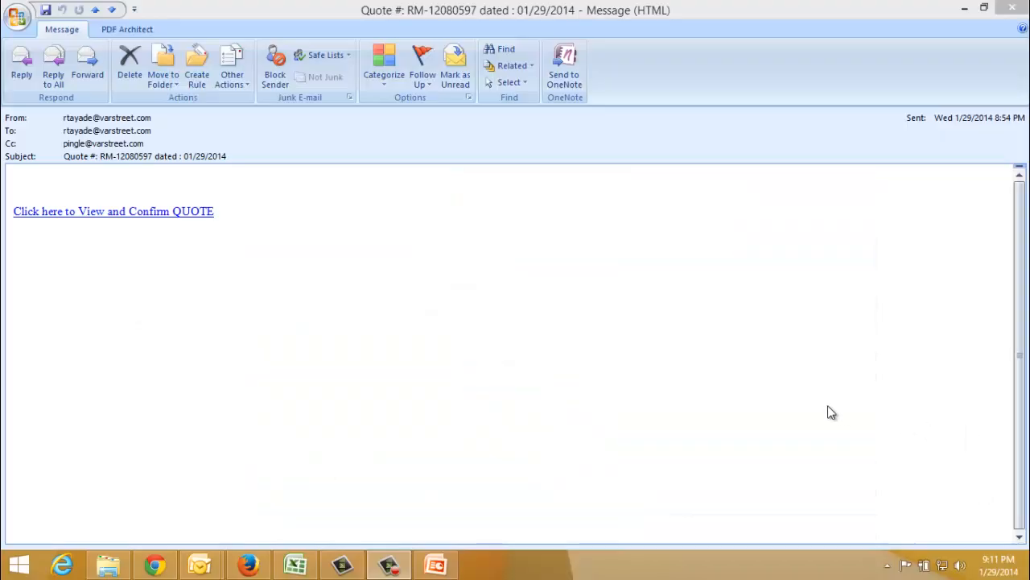
click(180, 211)
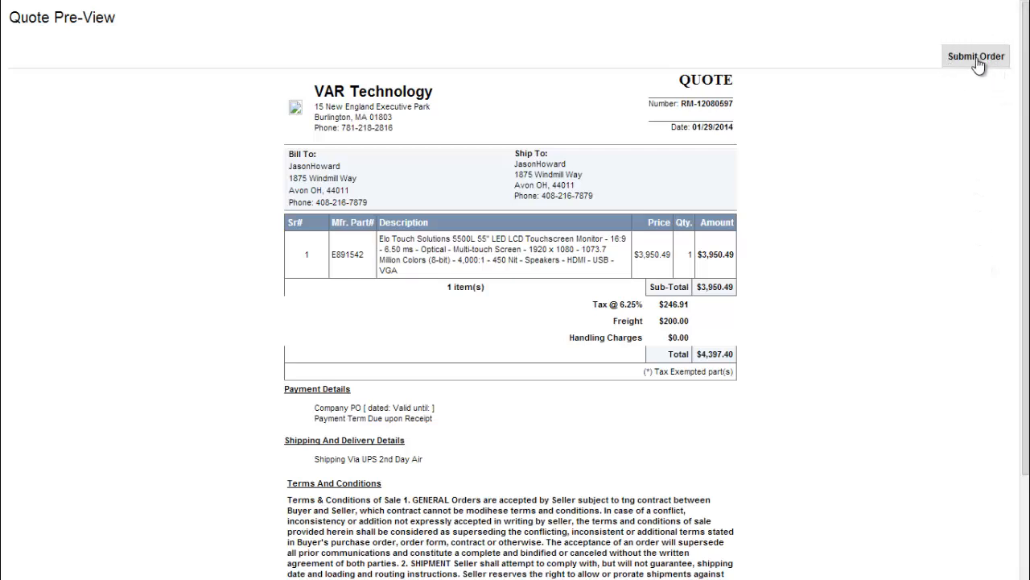
Submit the previewed quote as an order
click(977, 57)
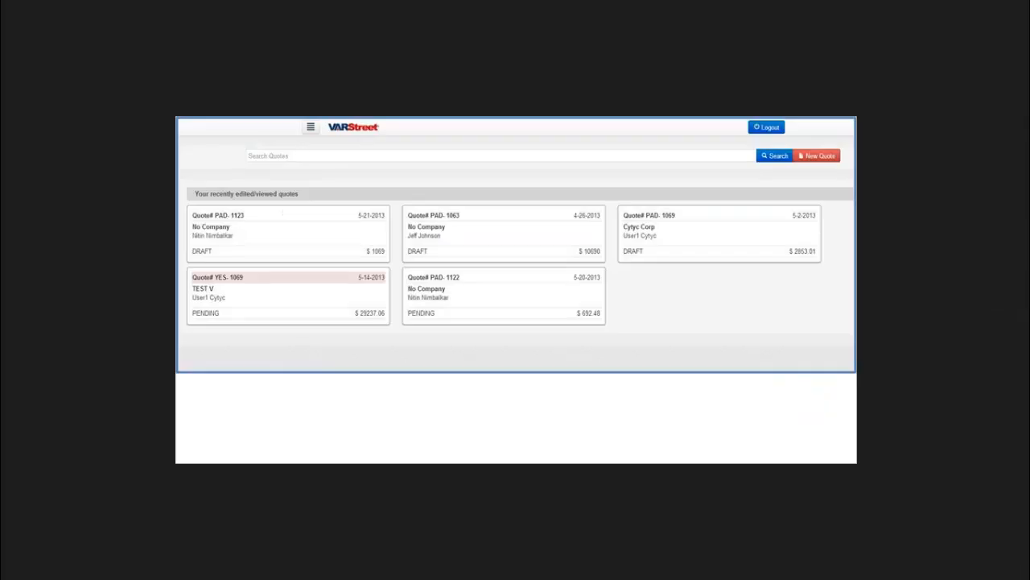
Step forward two screenshots to the Blue Sky Group draft quote's mobile view
key(Right)
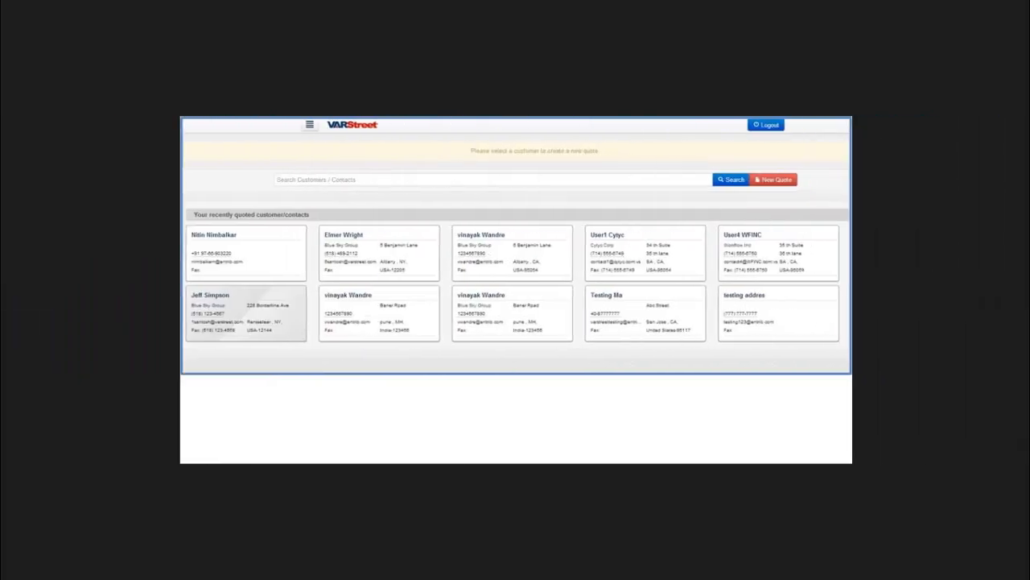
key(Right)
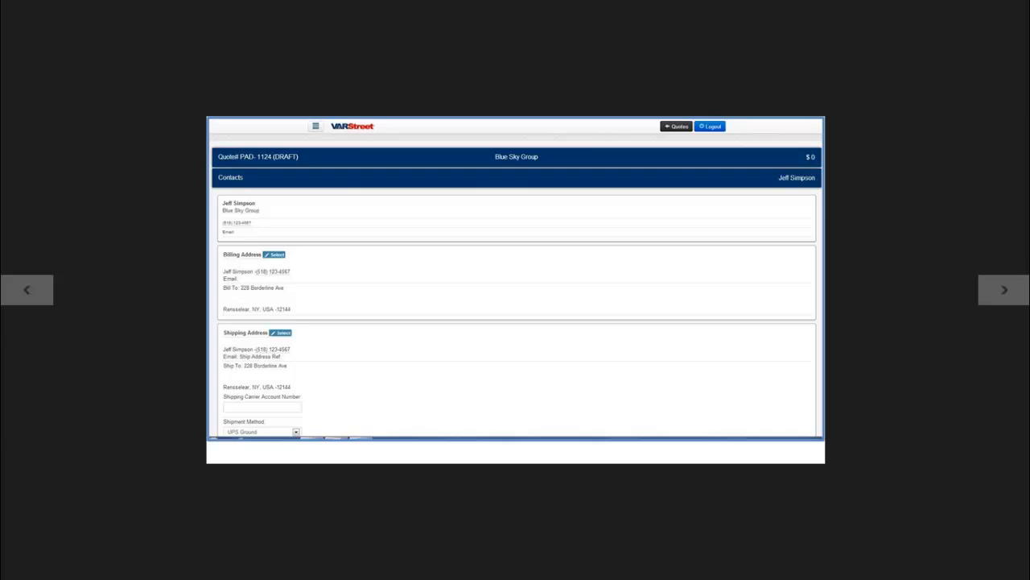